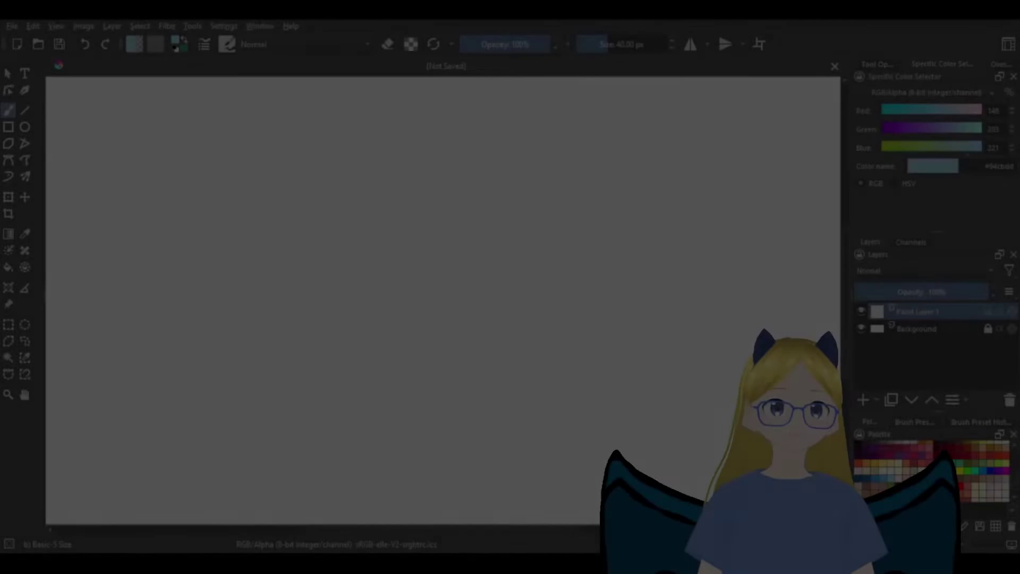
- Pick purple #732a81 and sketch a round head with a jaw, chin line and vertical centre line near the canvas centre
scroll(526, 165, down, 2)
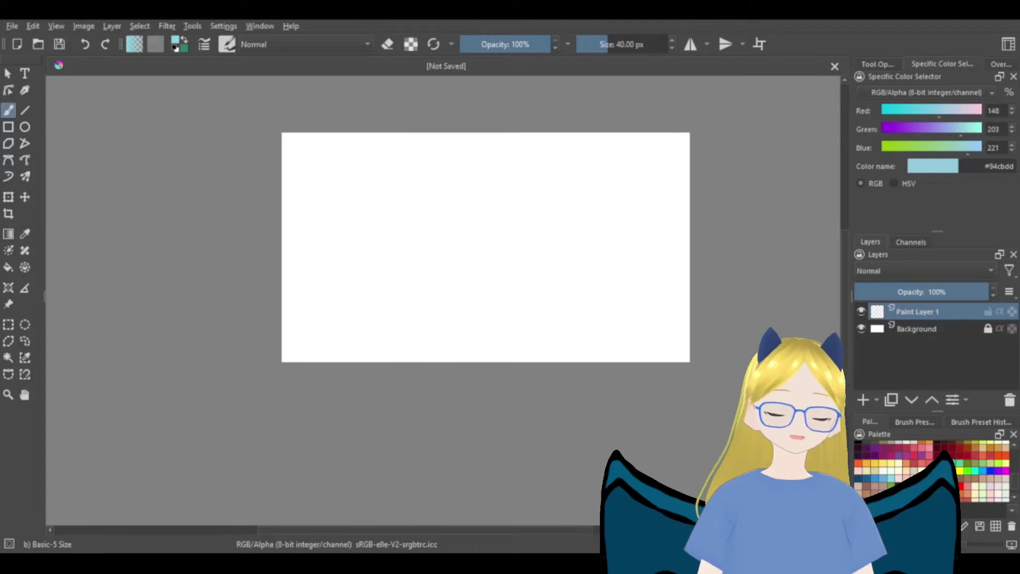
click(878, 452)
click(915, 421)
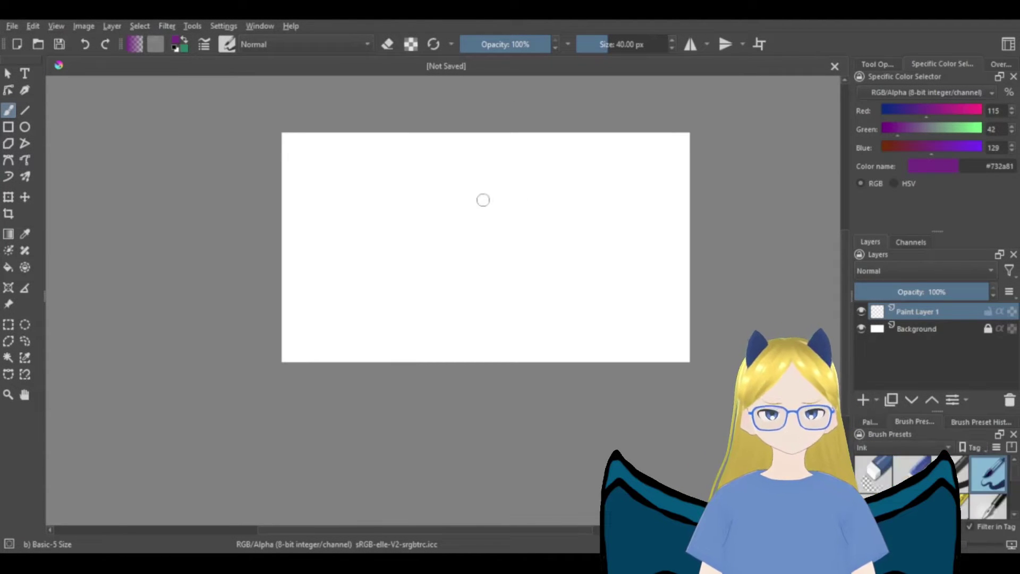
scroll(841, 300, up, 2)
mouse_move(477, 240)
mouse_down()
mouse_move(518, 271)
mouse_move(492, 291)
mouse_move(518, 269)
mouse_move(518, 279)
mouse_move(492, 296)
mouse_move(468, 287)
mouse_up()
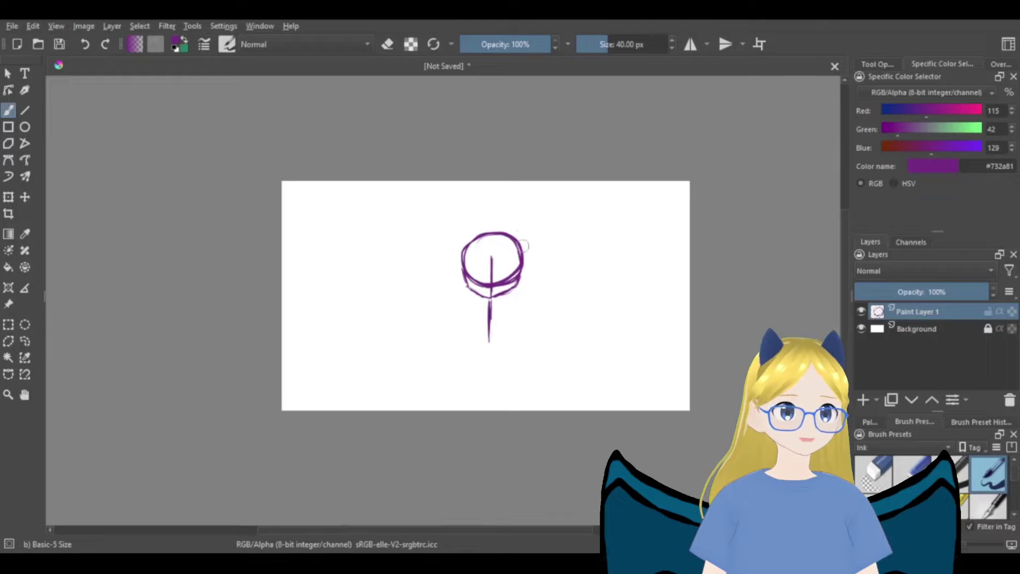
scroll(498, 292, up, 2)
drag(436, 278, 543, 282)
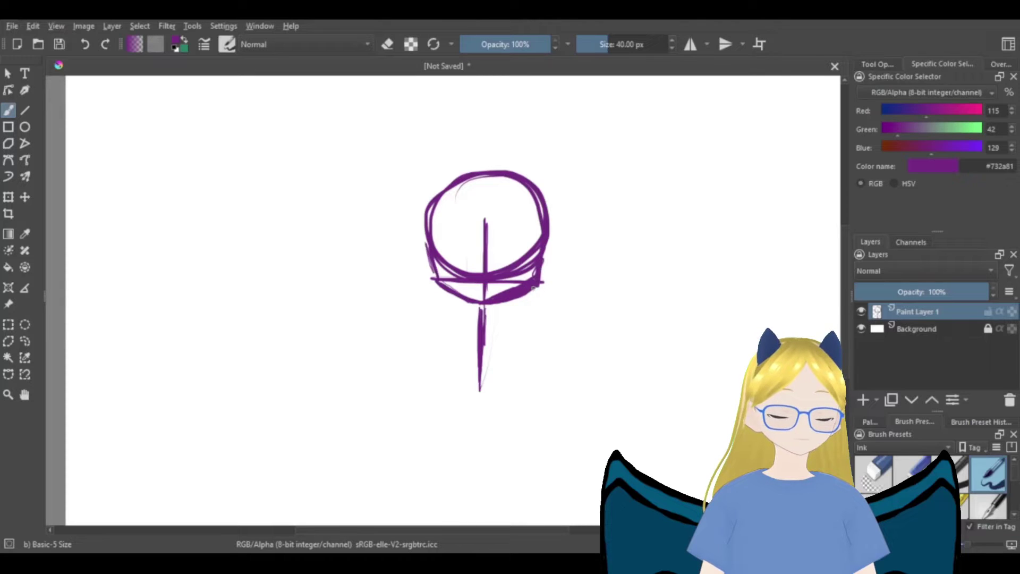
- Sketch the figure's shoulders, arms, torso and legs below the head, and add the horizontal eye guideline across the face
drag(476, 347, 478, 351)
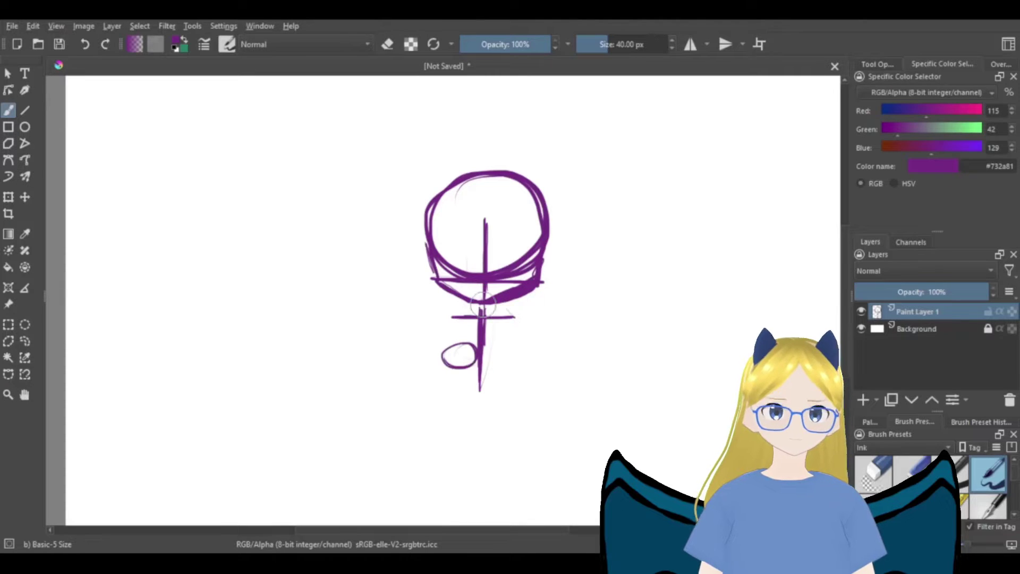
scroll(473, 255, down, 2)
drag(463, 334, 481, 331)
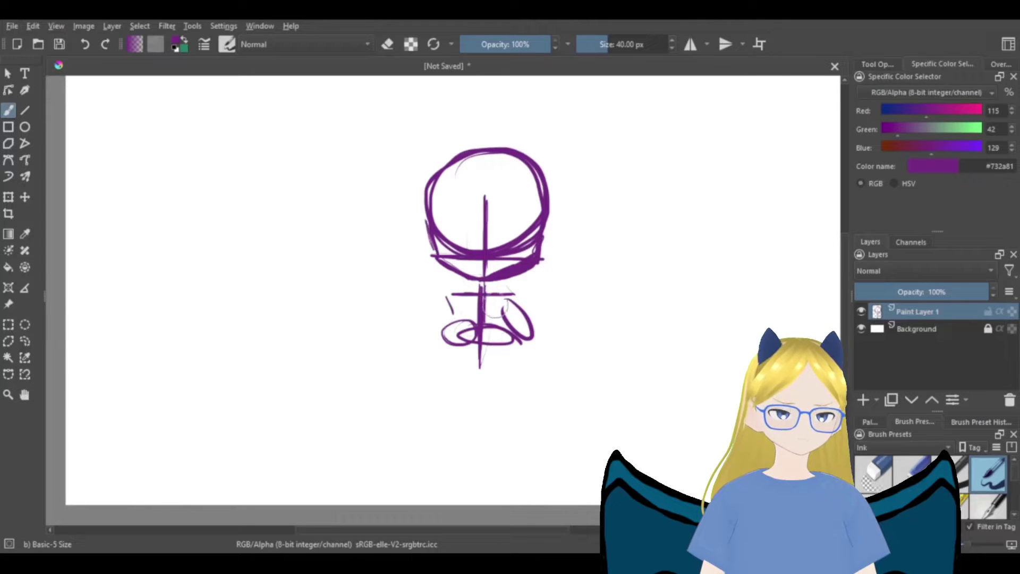
drag(494, 302, 505, 334)
mouse_move(461, 304)
mouse_down()
mouse_move(505, 335)
mouse_move(504, 354)
mouse_move(462, 335)
mouse_move(490, 394)
mouse_up()
mouse_move(499, 364)
mouse_down()
mouse_move(482, 381)
mouse_move(495, 392)
mouse_up()
drag(452, 352, 462, 362)
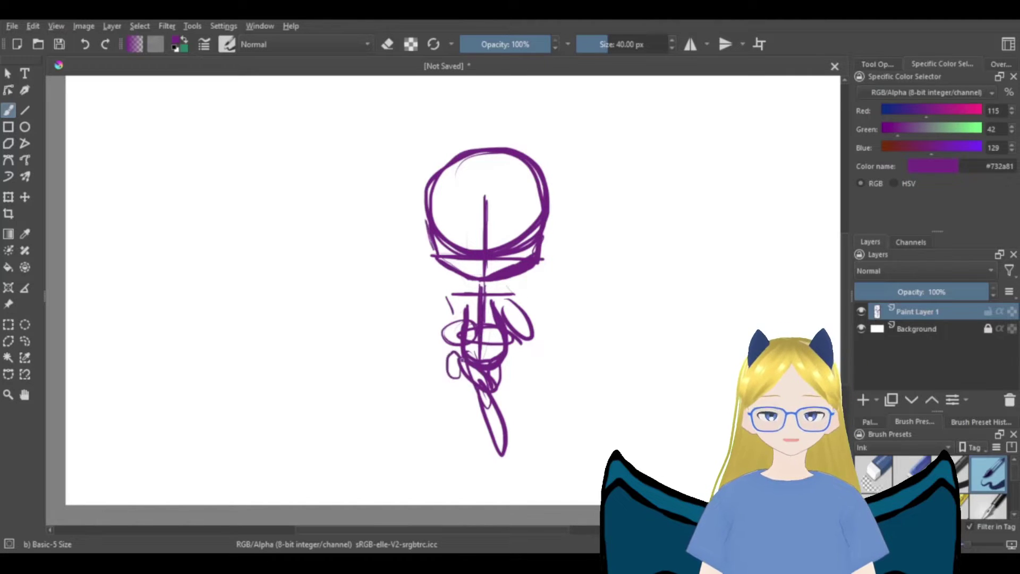
drag(432, 218, 543, 222)
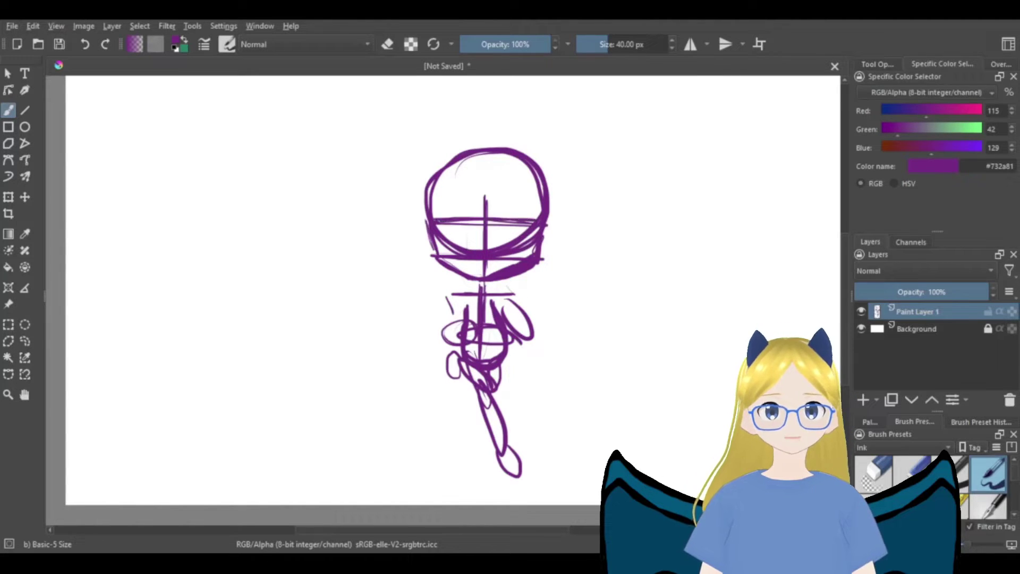
- Sketch a smaller round head with a jaw and one eye near the canvas's upper-left corner
drag(845, 355, 850, 326)
scroll(500, 307, down, 1)
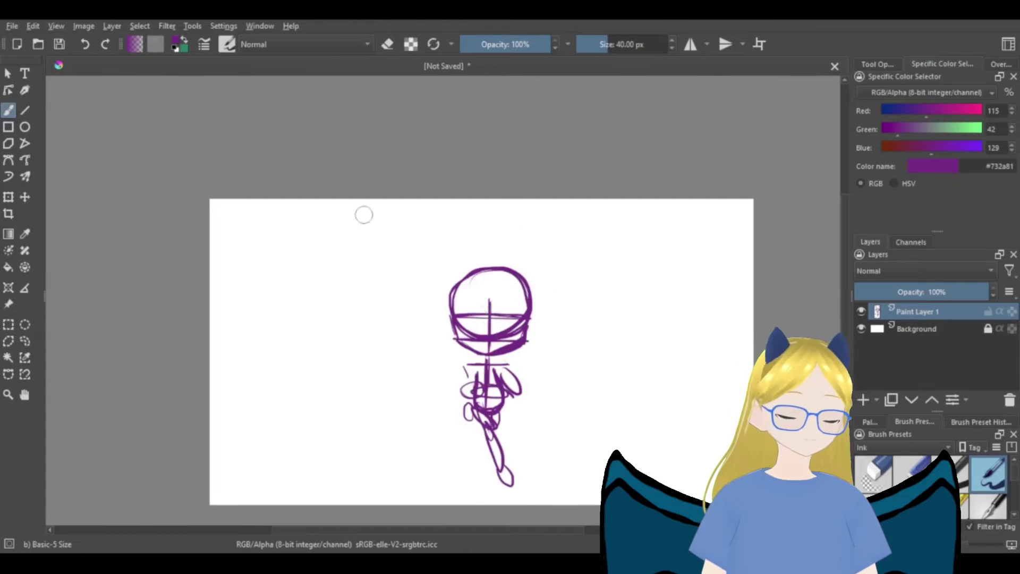
mouse_move(314, 227)
mouse_down()
mouse_move(343, 240)
mouse_move(311, 250)
mouse_up()
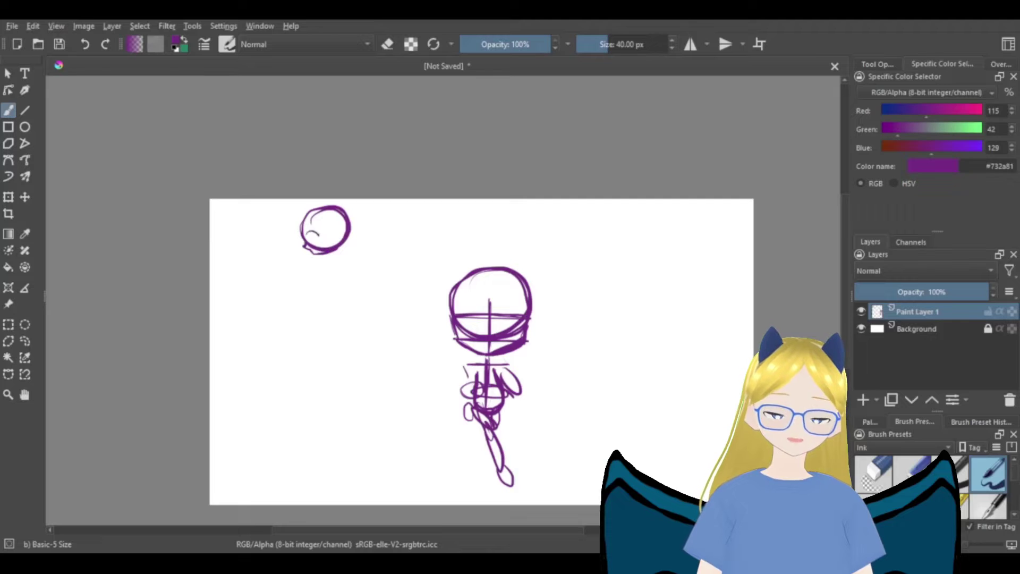
drag(311, 230, 326, 244)
scroll(340, 236, up, 4)
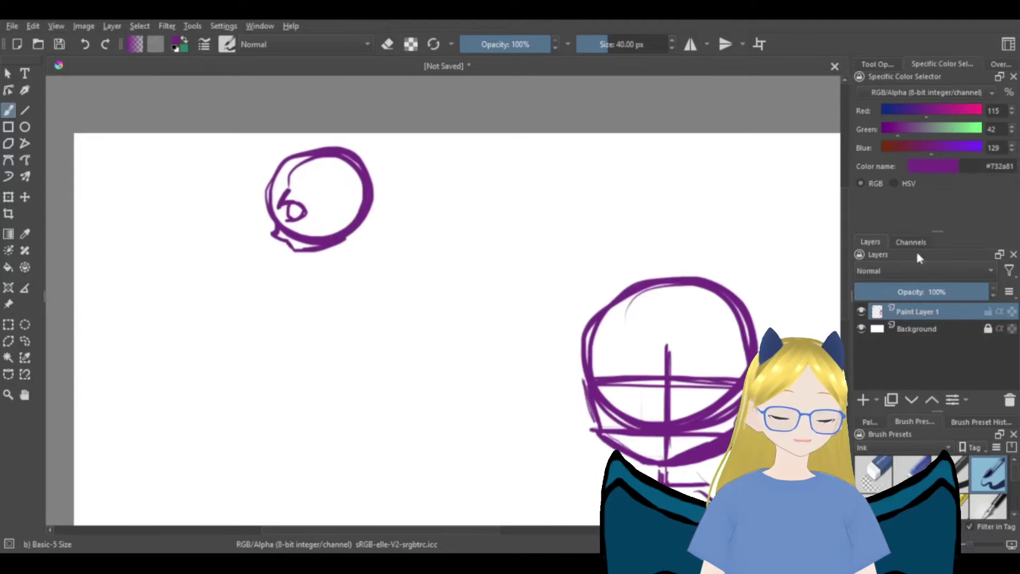
- Switch to darker purple #680e68 and start a jagged crown on top of the small head
click(870, 463)
scroll(308, 202, up, 2)
scroll(289, 186, down, 4)
mouse_move(282, 183)
mouse_down()
mouse_move(279, 155)
mouse_move(348, 159)
mouse_up()
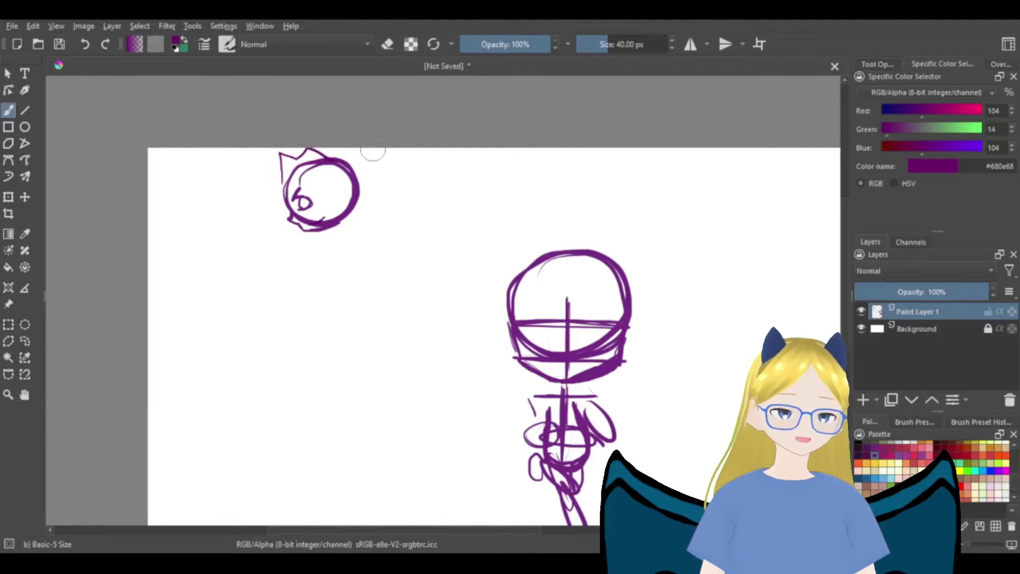
- Draw two long curved body outlines from the small head, one across and one downward, and a jagged collar under its chin
scroll(292, 171, up, 2)
mouse_move(380, 166)
mouse_down()
mouse_move(276, 180)
mouse_move(264, 200)
mouse_move(308, 190)
mouse_move(603, 256)
mouse_up()
scroll(274, 180, down, 2)
scroll(339, 196, down, 2)
drag(355, 211, 358, 255)
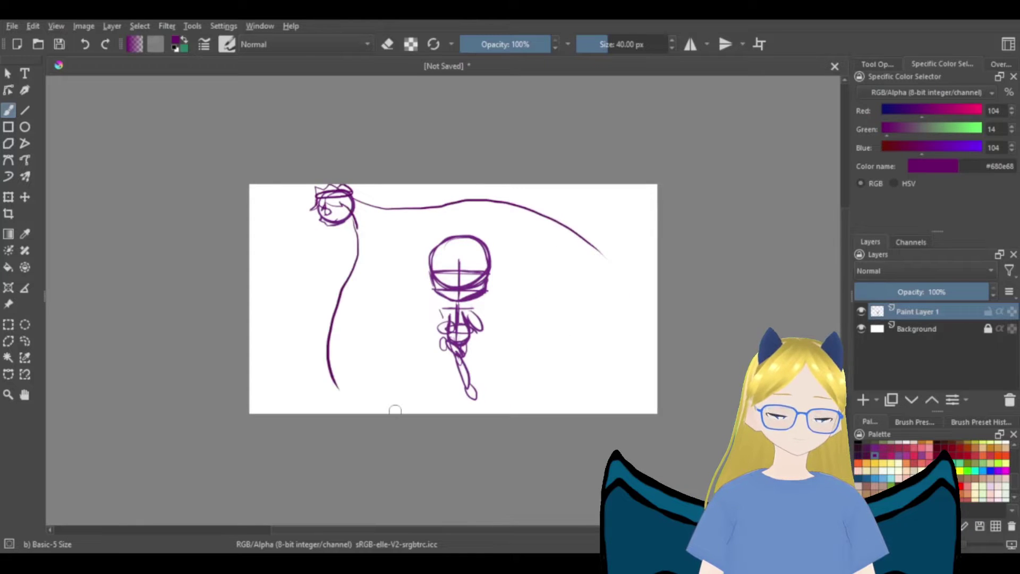
scroll(343, 197, up, 4)
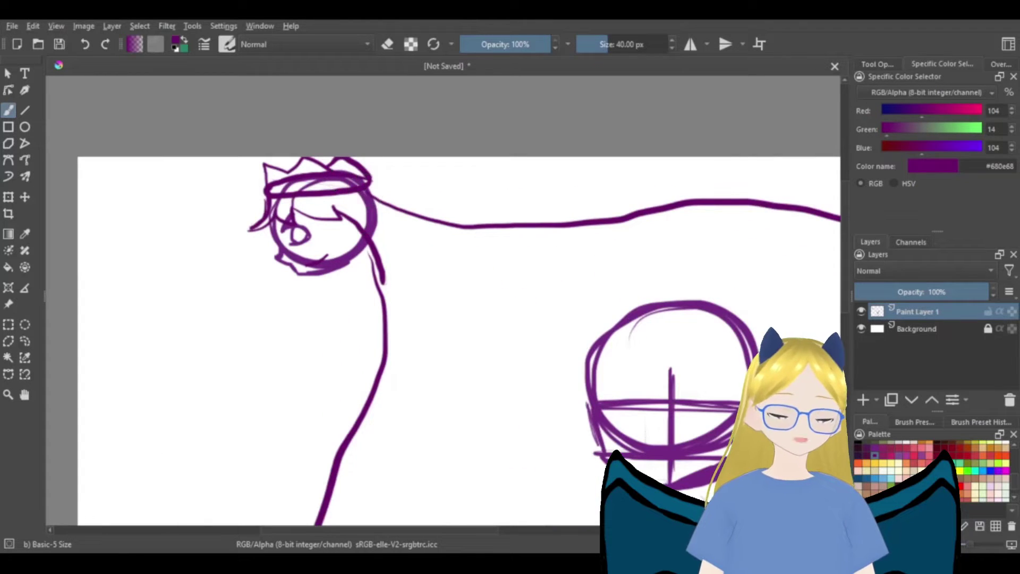
mouse_move(327, 268)
mouse_down()
mouse_move(293, 309)
mouse_move(315, 294)
mouse_move(350, 289)
mouse_up()
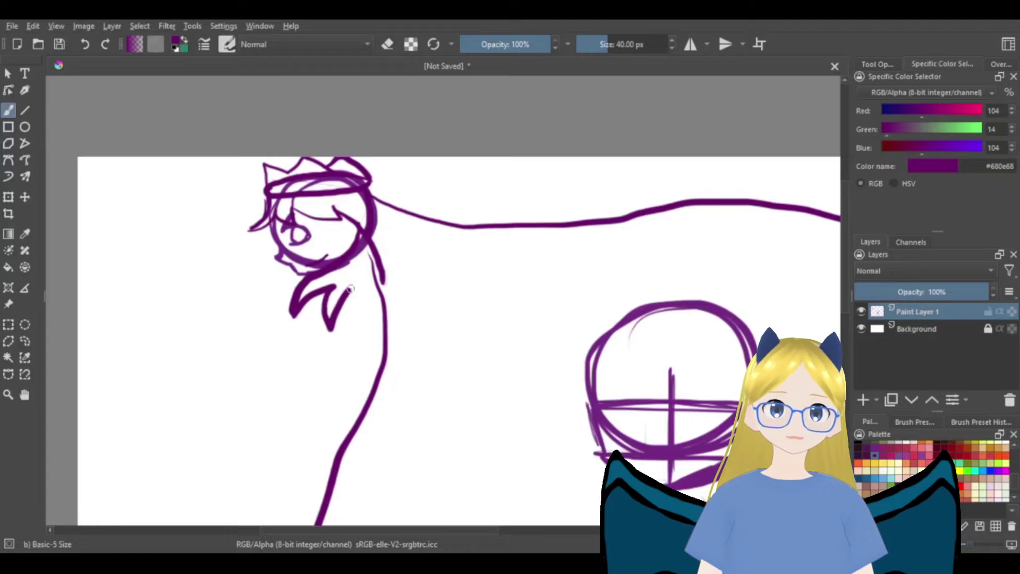
- Extend both long outlines to the canvas edges and sketch a large broken ring around the central figure
scroll(376, 276, down, 4)
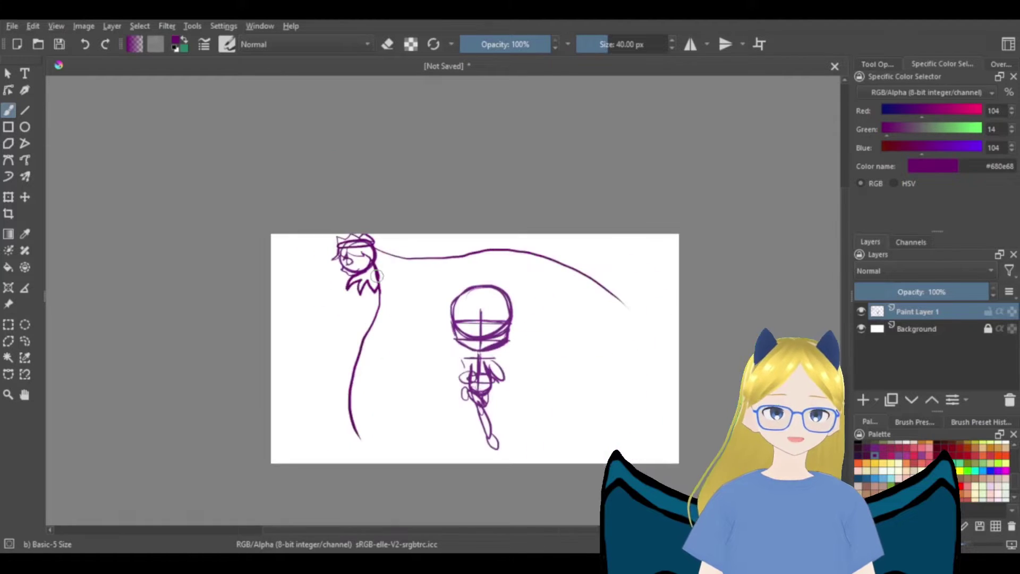
drag(614, 298, 680, 357)
drag(349, 427, 379, 465)
drag(471, 424, 427, 367)
drag(451, 295, 425, 367)
mouse_move(524, 309)
mouse_down()
mouse_move(559, 334)
mouse_move(524, 419)
mouse_up()
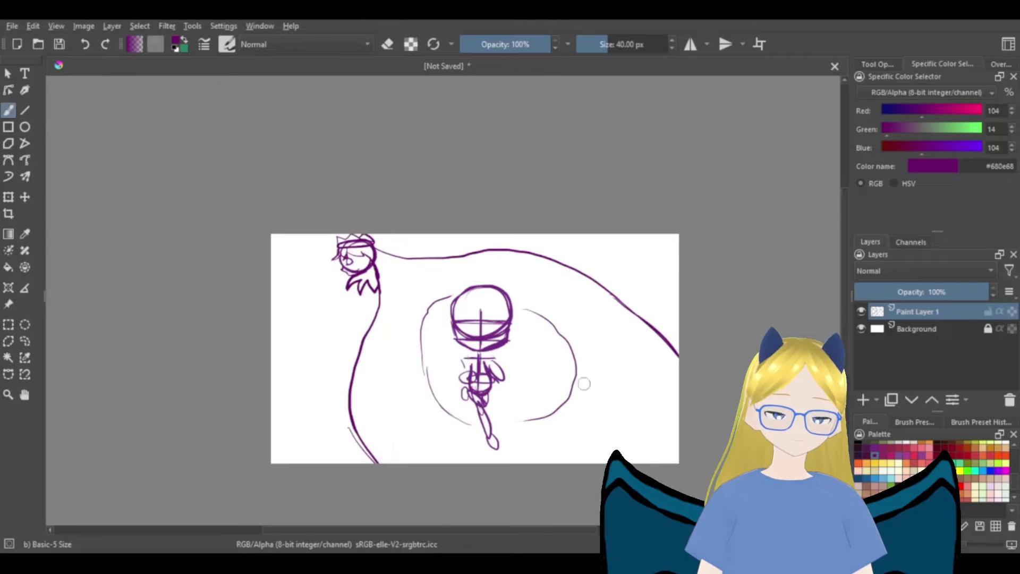
- Add a new paint layer and choose colour #330801 with the Bristles-5 Flat brush from the Paint presets
click(863, 399)
scroll(919, 457, up, 1)
click(937, 444)
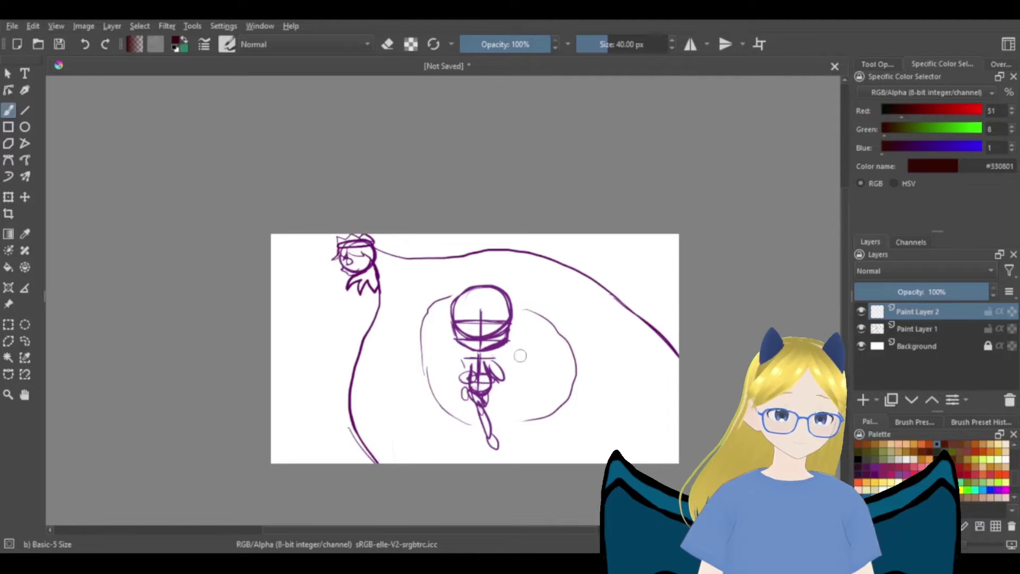
click(919, 422)
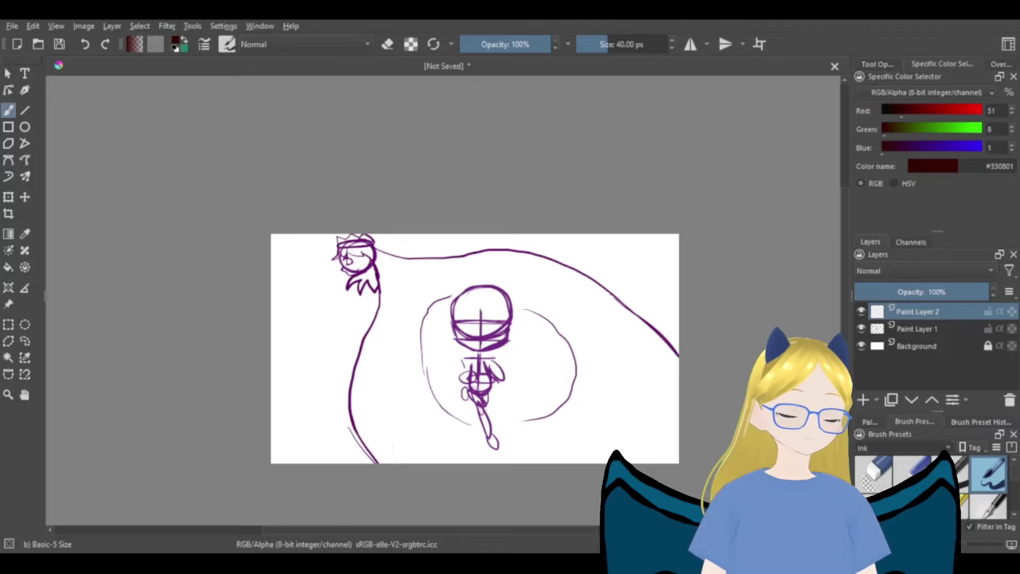
click(872, 478)
mouse_move(1015, 470)
mouse_down()
mouse_move(1016, 479)
mouse_move(1017, 467)
mouse_up()
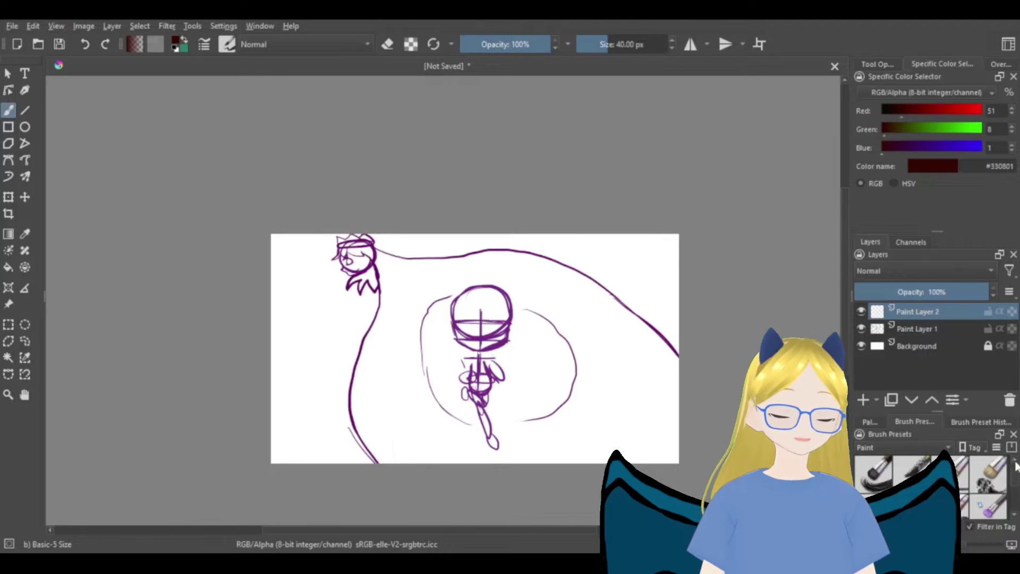
click(959, 473)
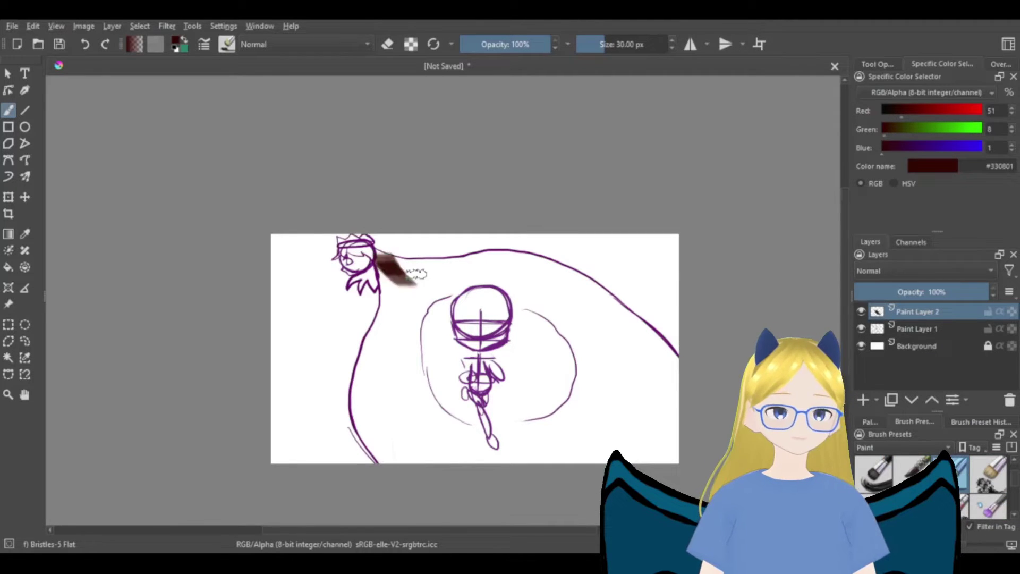
- Pick dark slate #182329 and fill the large outlined shape down to the canvas's bottom and right edges
click(870, 422)
drag(1014, 455, 1015, 459)
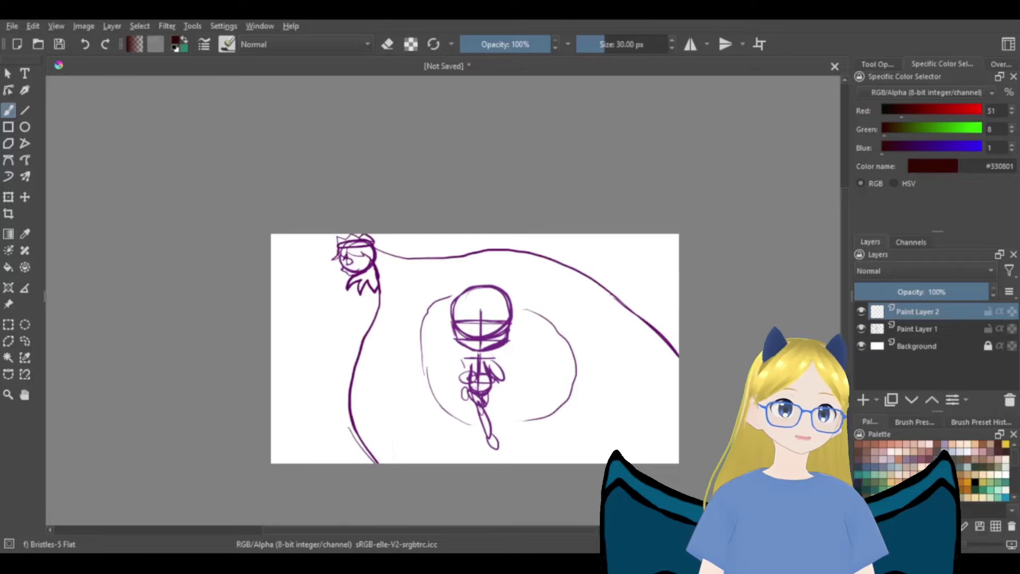
click(938, 445)
mouse_move(396, 258)
mouse_down()
mouse_move(382, 353)
mouse_move(388, 319)
mouse_move(360, 380)
mouse_move(384, 457)
mouse_move(456, 451)
mouse_up()
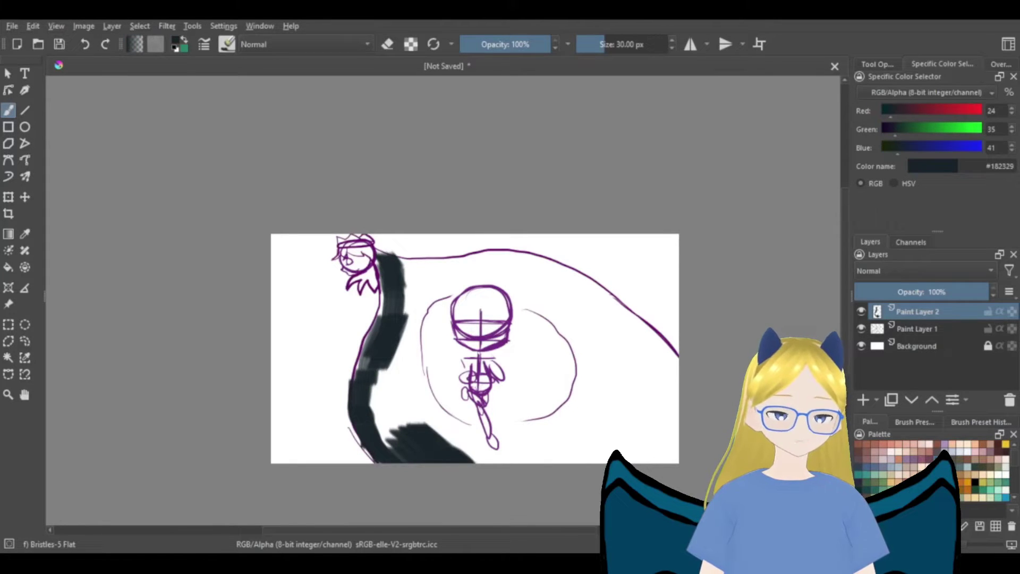
mouse_move(388, 259)
mouse_down()
mouse_move(563, 268)
mouse_move(638, 319)
mouse_move(666, 360)
mouse_move(441, 287)
mouse_move(414, 319)
mouse_move(396, 372)
mouse_move(389, 441)
mouse_up()
mouse_move(541, 420)
mouse_down()
mouse_move(544, 391)
mouse_move(537, 367)
mouse_move(659, 364)
mouse_up()
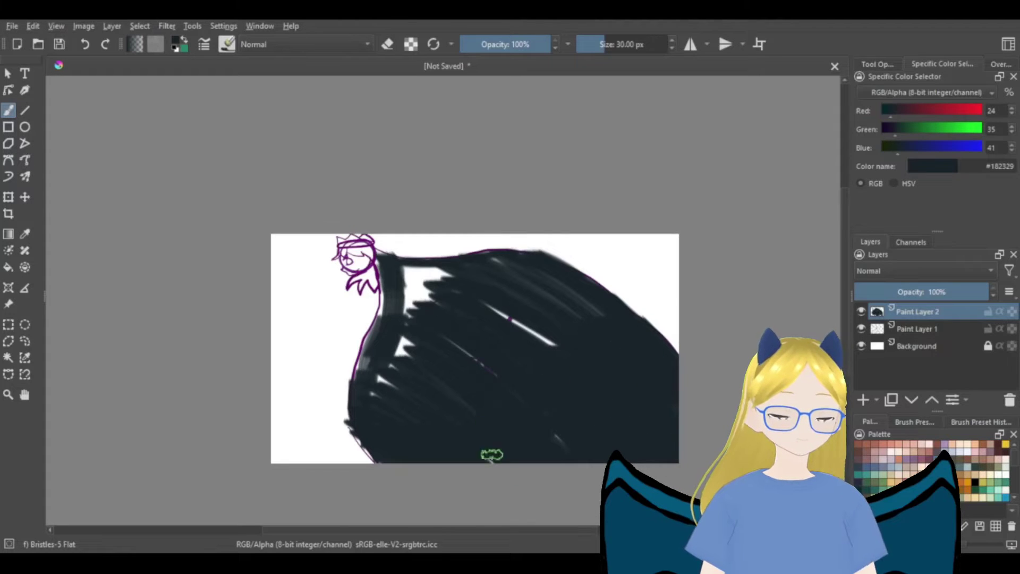
mouse_move(391, 274)
mouse_down()
mouse_move(528, 316)
mouse_move(401, 264)
mouse_move(419, 299)
mouse_move(420, 350)
mouse_move(388, 406)
mouse_move(508, 382)
mouse_move(595, 412)
mouse_move(514, 287)
mouse_move(514, 260)
mouse_up()
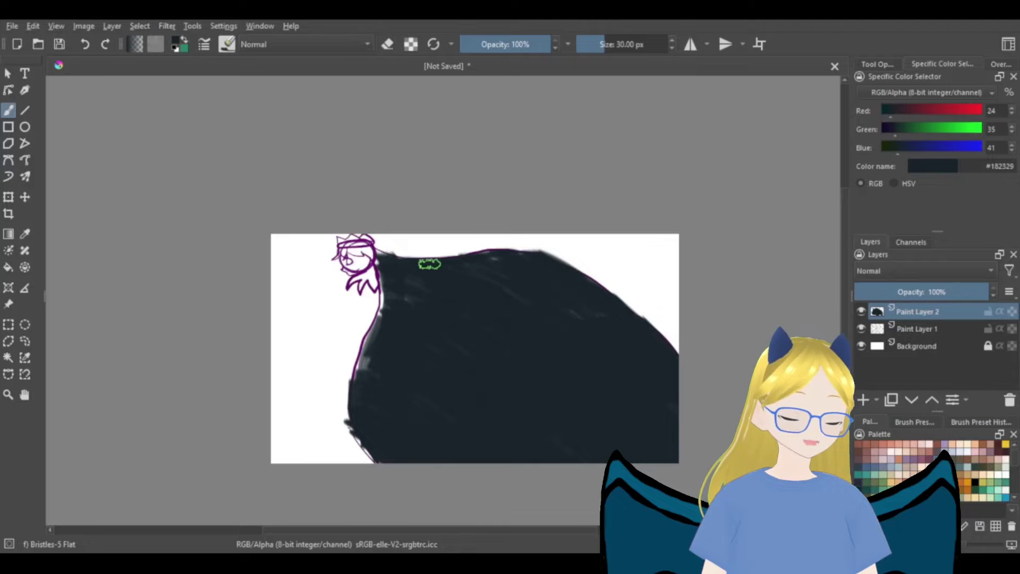
- Smooth and slightly widen the dark shape's outer edges with the bristle brush, covering the remaining outline
click(915, 421)
scroll(387, 269, up, 1)
scroll(388, 256, down, 1)
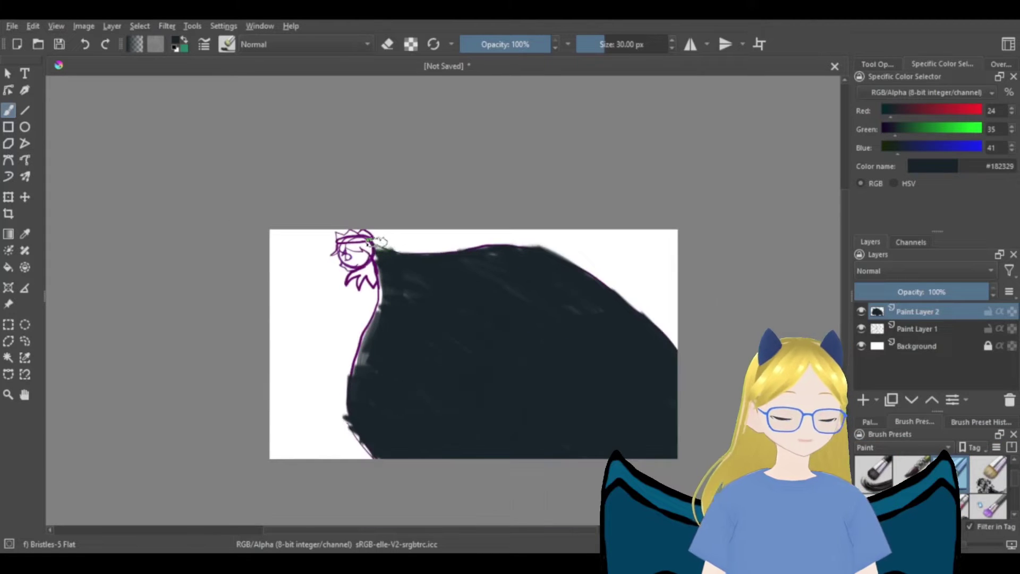
drag(404, 248, 677, 332)
mouse_move(382, 248)
mouse_down()
mouse_move(367, 433)
mouse_move(435, 255)
mouse_move(354, 420)
mouse_move(355, 354)
mouse_move(382, 278)
mouse_move(382, 245)
mouse_move(532, 249)
mouse_move(665, 330)
mouse_move(537, 249)
mouse_up()
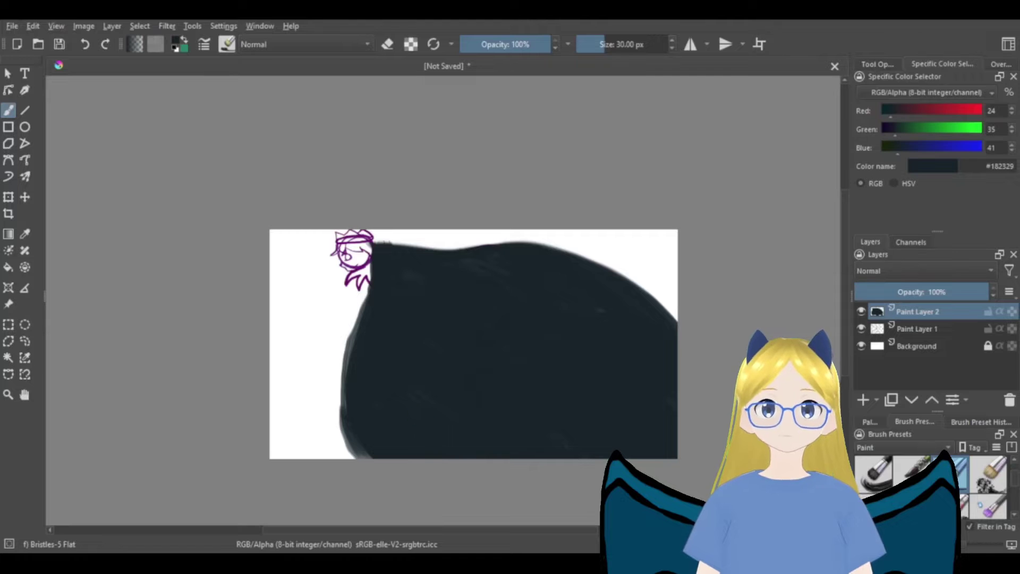
- Pick light blue #65aadb and paint the background above the dark shape, from the upper-right corner along the canvas's top edge
click(869, 421)
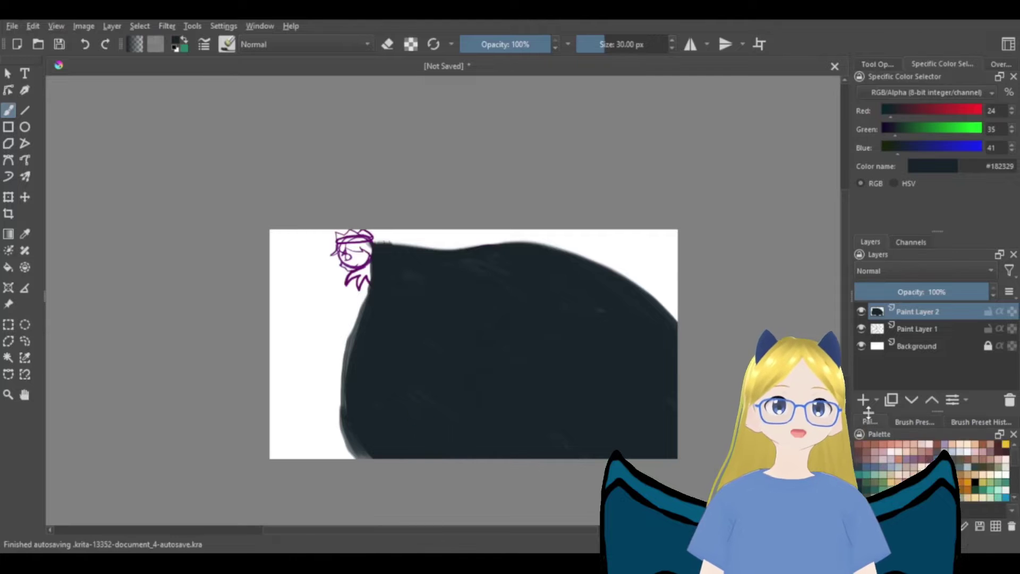
click(882, 459)
mouse_move(703, 235)
mouse_down()
mouse_move(656, 232)
mouse_move(661, 243)
mouse_move(629, 279)
mouse_move(602, 259)
mouse_up()
mouse_move(688, 313)
mouse_down()
mouse_move(627, 250)
mouse_move(654, 236)
mouse_up()
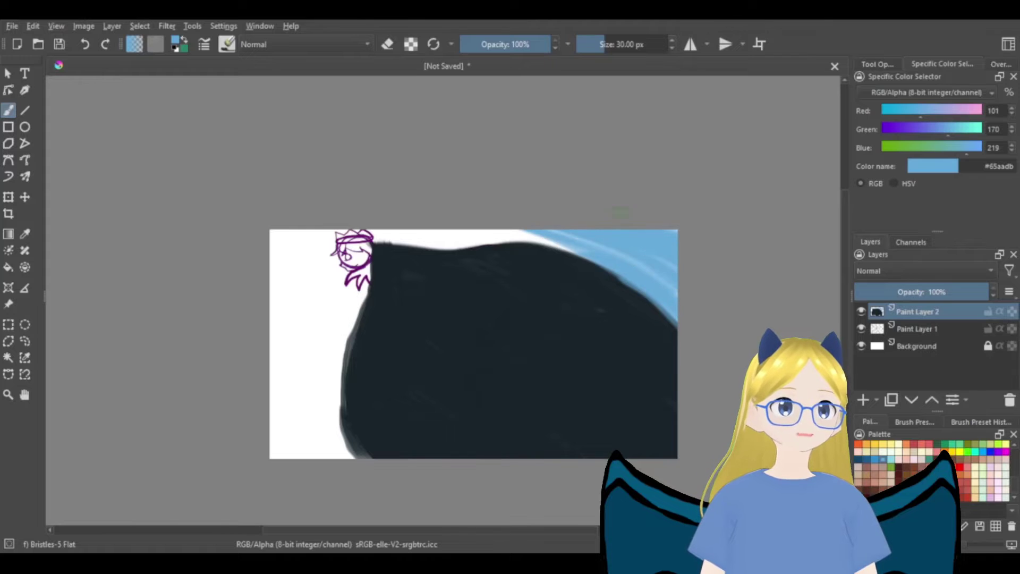
drag(383, 240, 482, 238)
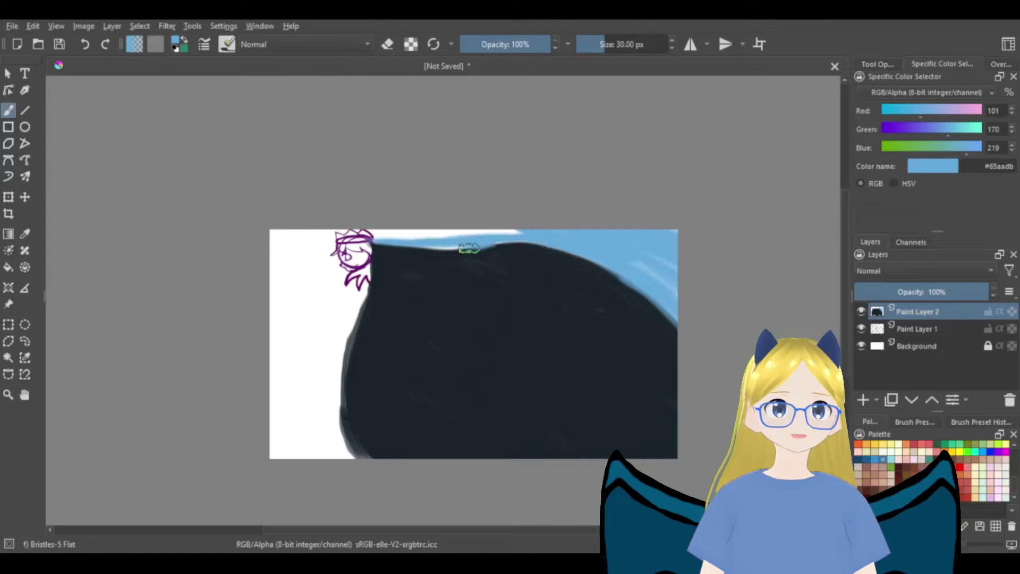
drag(399, 230, 433, 216)
- Fill the background on the dark shape's left side with the light blue, reshaping the shape's left edge
mouse_move(358, 232)
mouse_down()
mouse_move(361, 293)
mouse_move(342, 354)
mouse_move(348, 456)
mouse_up()
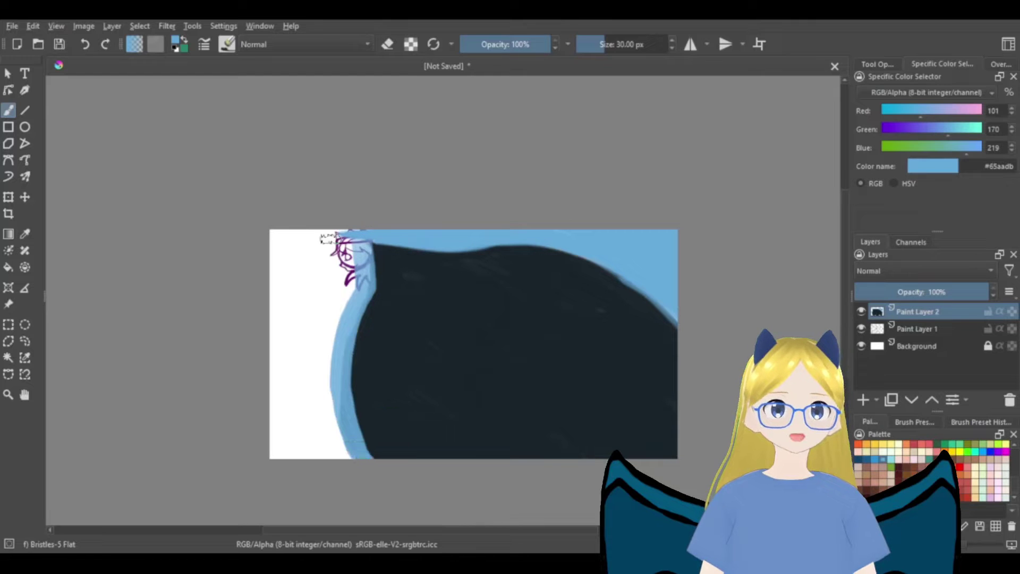
mouse_move(390, 241)
mouse_down()
mouse_move(324, 289)
mouse_move(282, 230)
mouse_up()
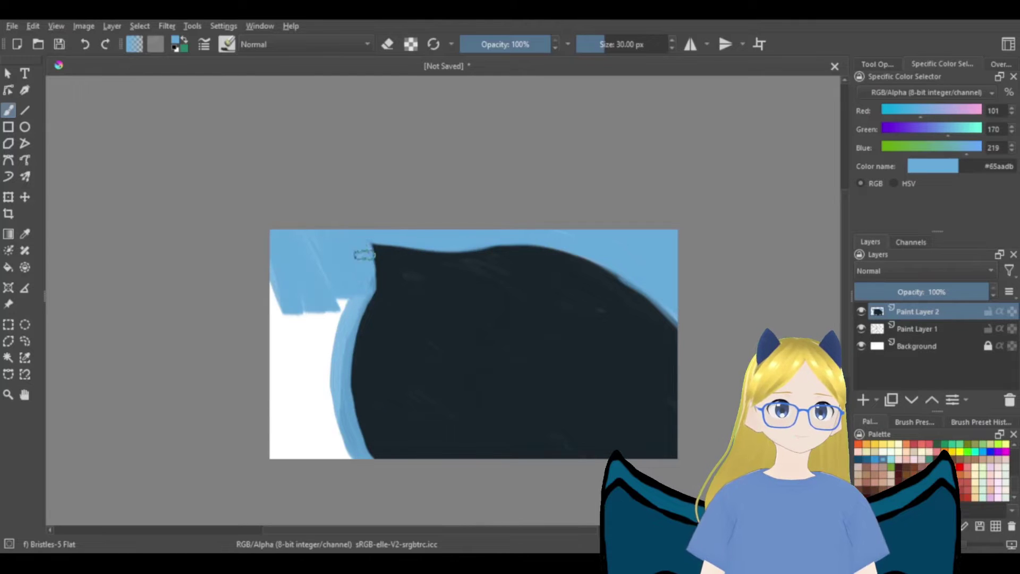
mouse_move(275, 286)
mouse_down()
mouse_move(294, 431)
mouse_move(283, 275)
mouse_move(326, 458)
mouse_move(340, 333)
mouse_move(339, 439)
mouse_move(296, 456)
mouse_up()
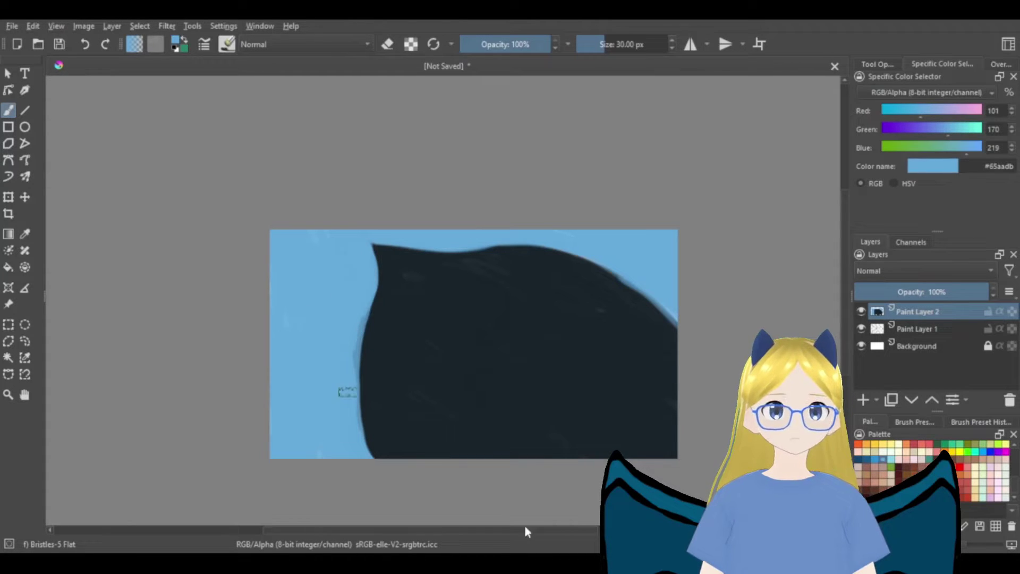
- Pick dark red #8a0418 and move Paint Layer 2 below Paint Layer 1
drag(1014, 487, 1014, 476)
click(881, 459)
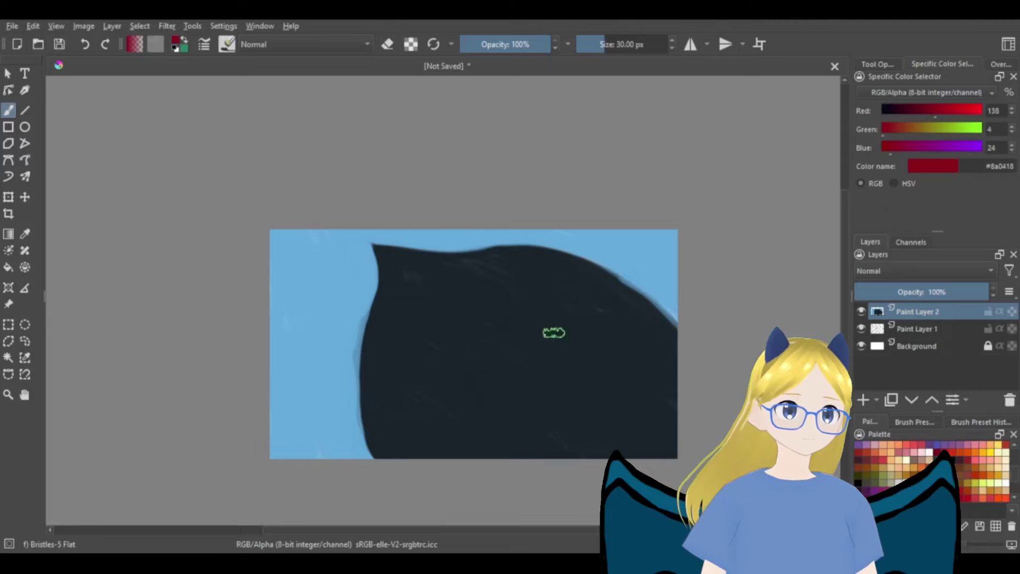
drag(923, 314, 919, 334)
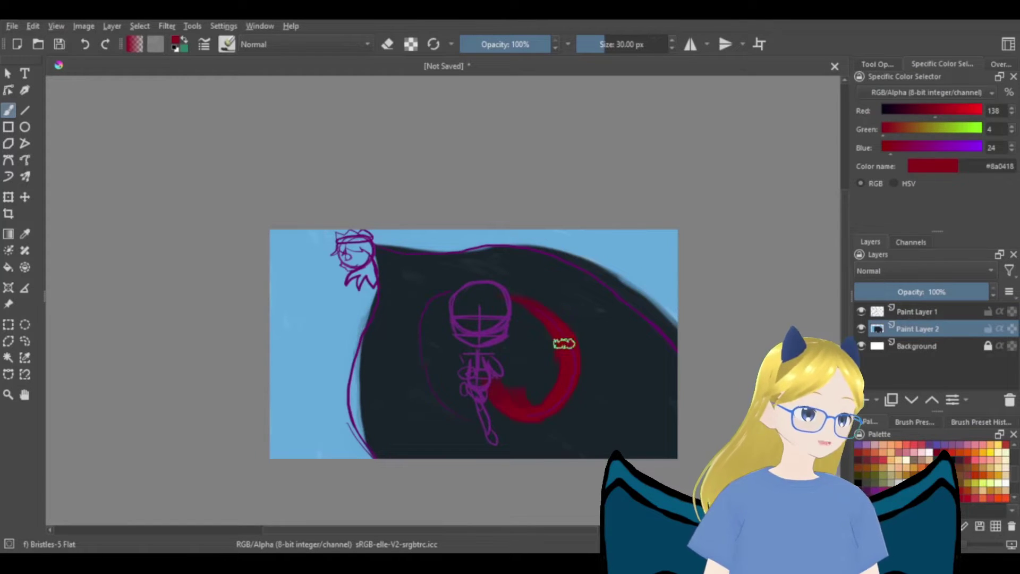
- Fill the oval around the central figure with dark red and add a #d83211 orange-red highlight near its upper-right edge
mouse_move(464, 290)
mouse_down()
mouse_move(423, 358)
mouse_move(469, 415)
mouse_move(549, 333)
mouse_move(512, 305)
mouse_move(533, 342)
mouse_move(524, 376)
mouse_move(508, 387)
mouse_move(514, 412)
mouse_move(457, 390)
mouse_move(457, 401)
mouse_move(470, 329)
mouse_up()
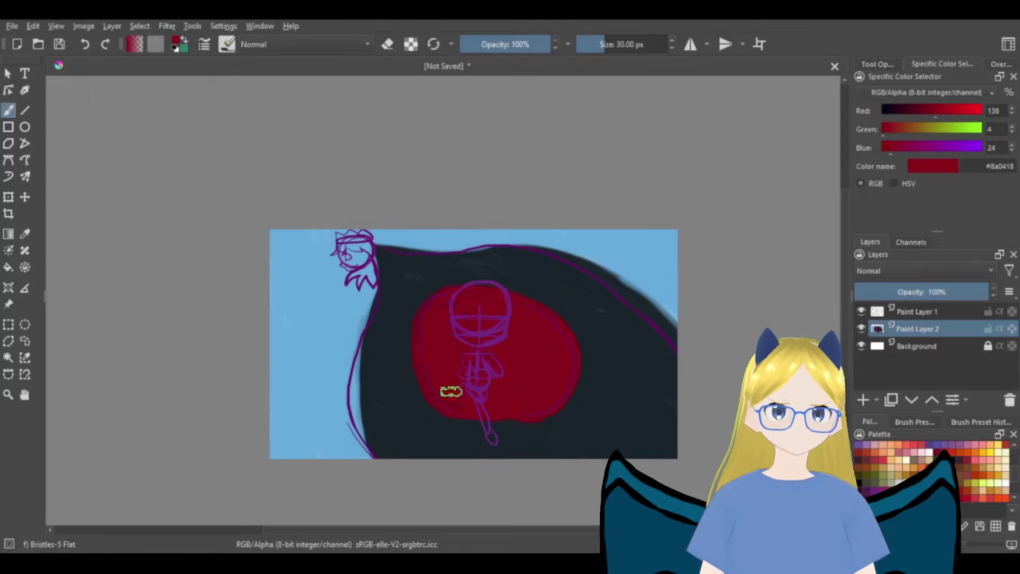
click(952, 453)
drag(519, 311, 523, 319)
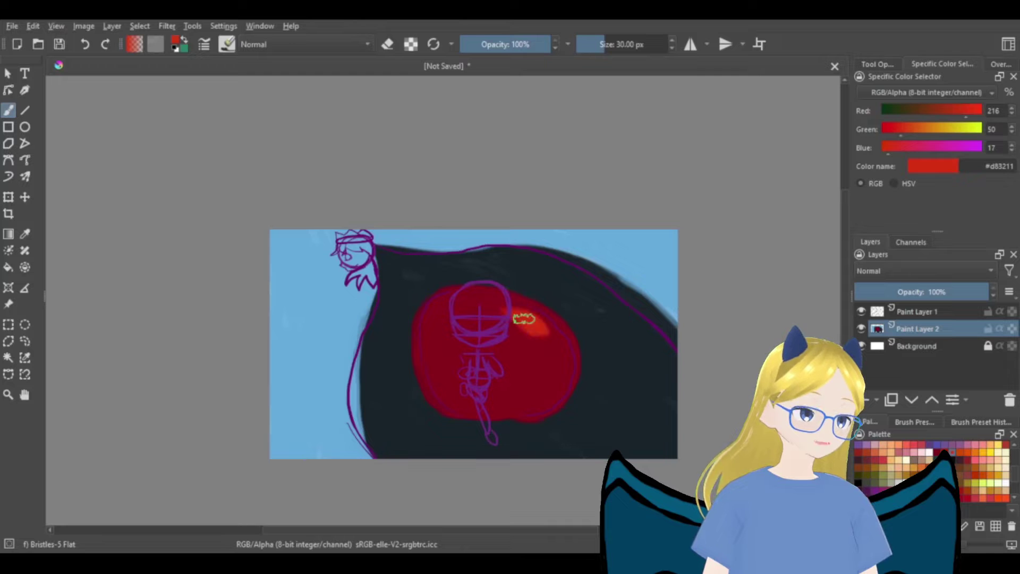
- Soften the orange-red highlight into the dark red oval with the Blender Textured Soft brush
click(914, 422)
scroll(983, 486, down, 5)
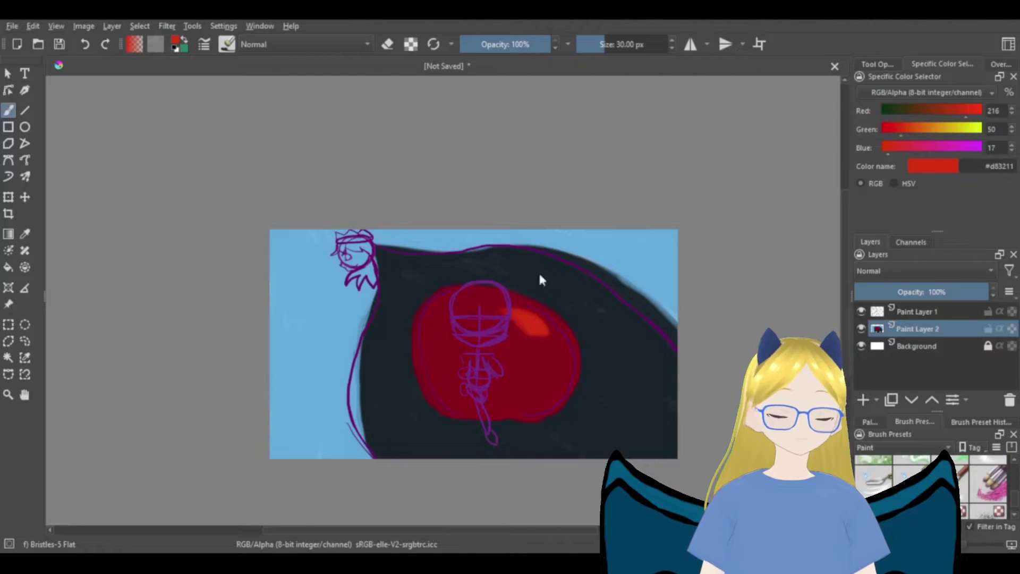
click(953, 483)
mouse_move(519, 319)
mouse_down()
mouse_move(544, 341)
mouse_move(557, 324)
mouse_up()
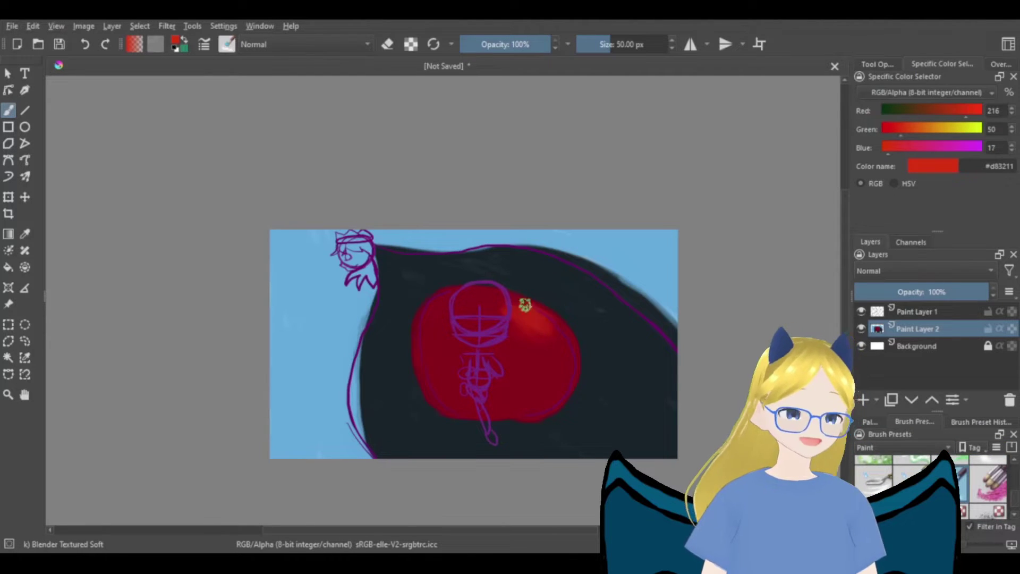
- Add a new layer above Paint Layer 1 and choose the Basic-5 Size ink brush with dark brown #2e2215
click(917, 312)
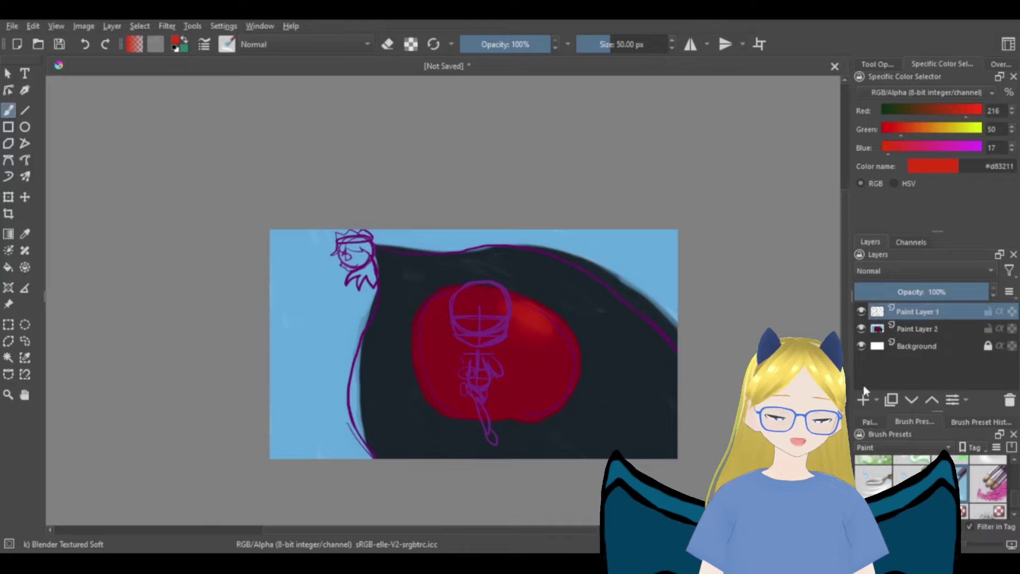
click(862, 400)
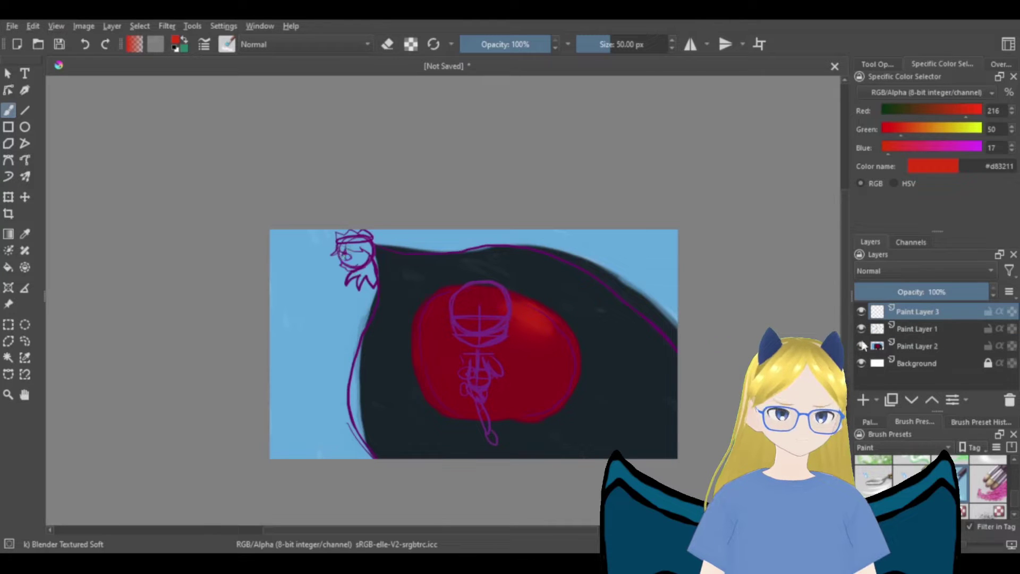
scroll(331, 255, up, 4)
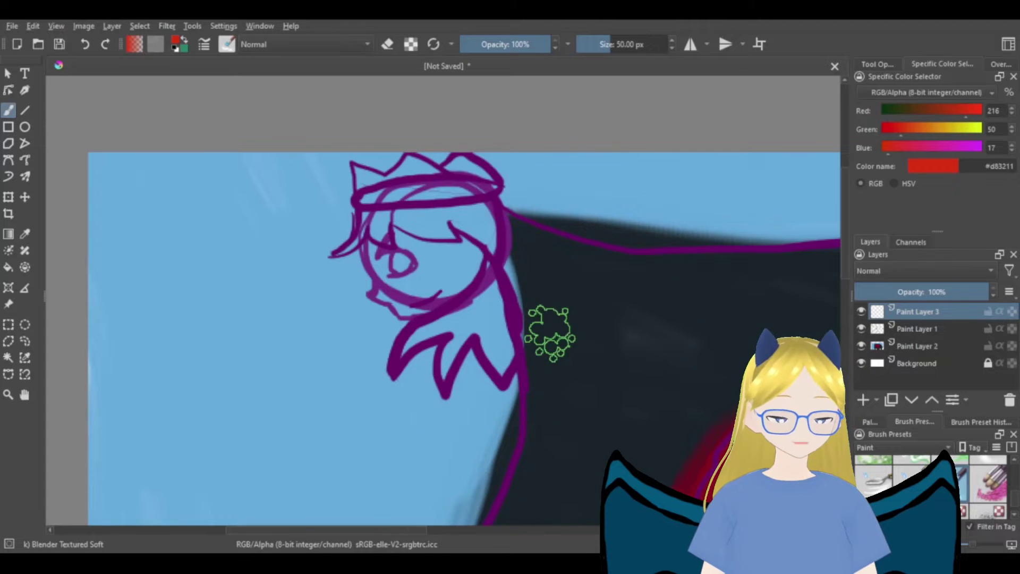
click(869, 421)
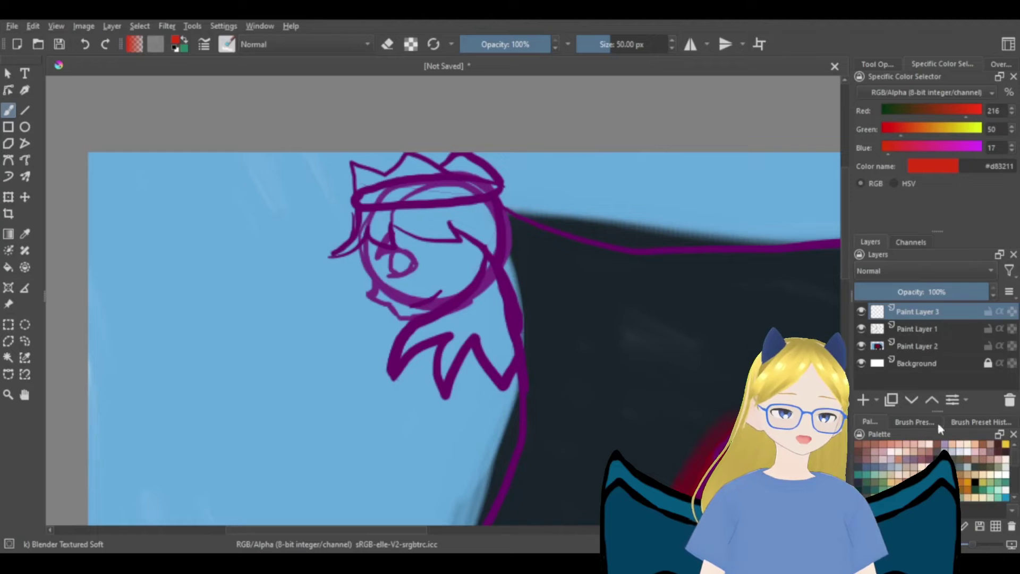
click(914, 422)
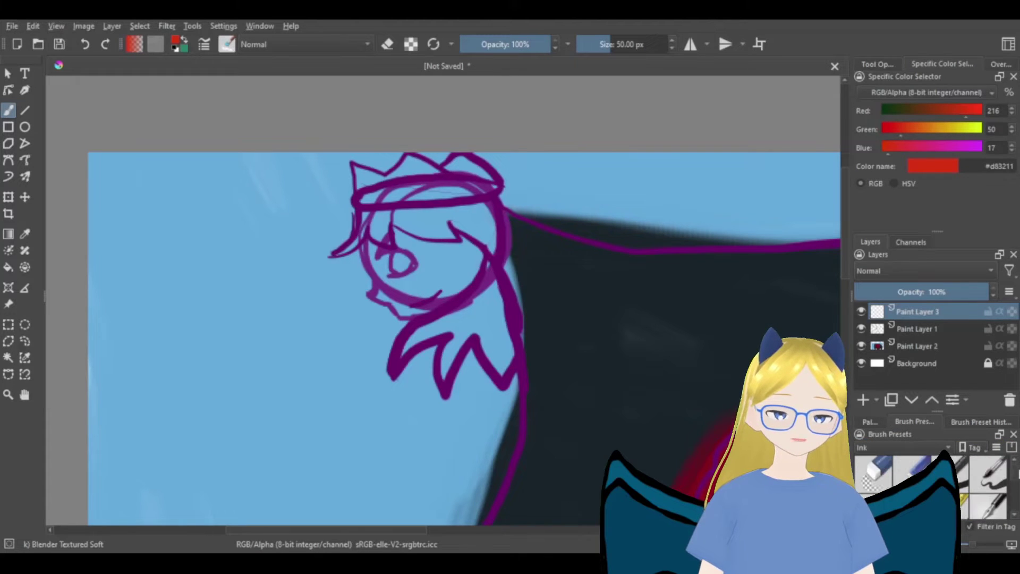
click(988, 473)
click(870, 422)
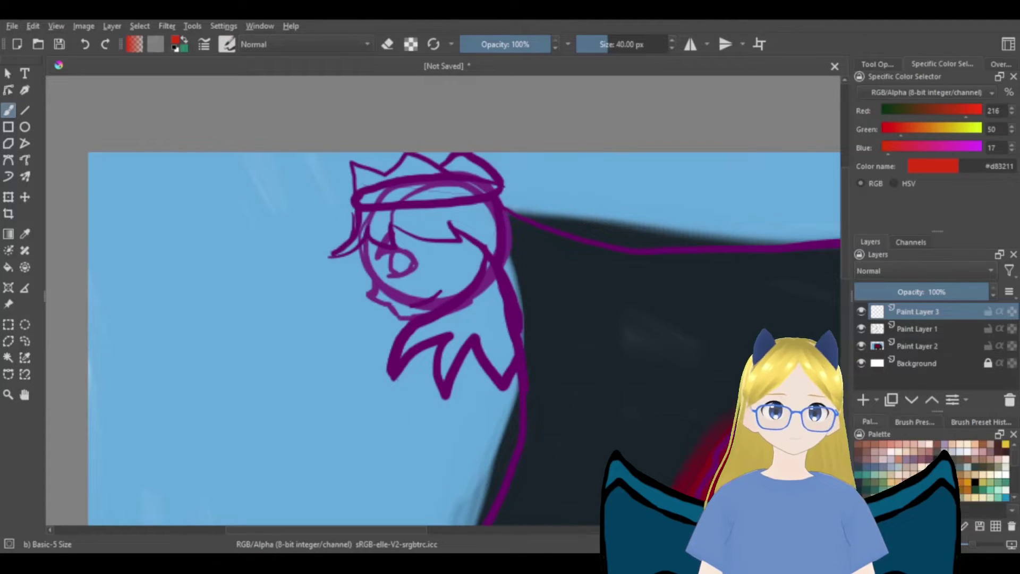
click(999, 451)
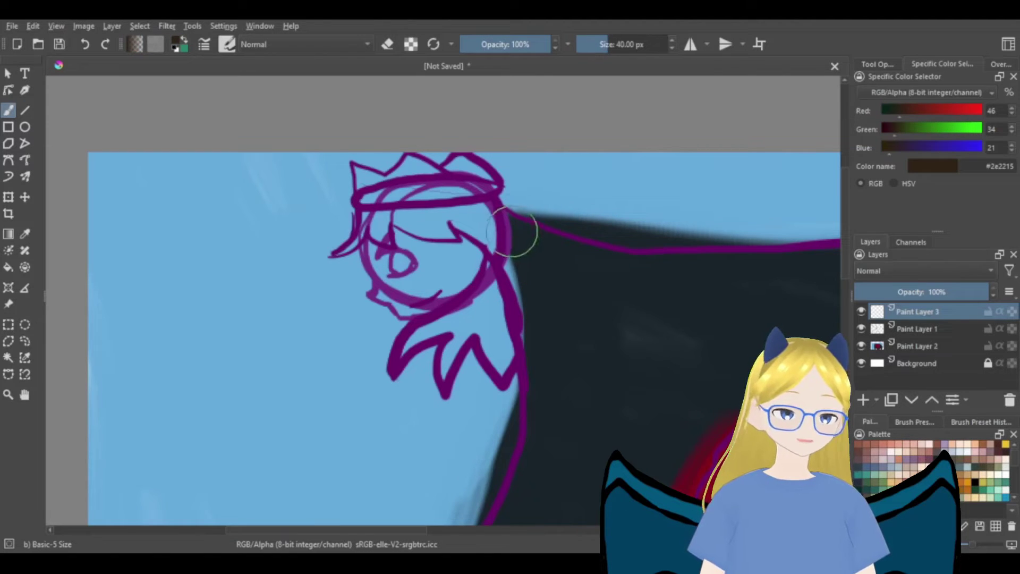
- Outline the crowned head's hair and fringe on the new layer, and lower Paint Layer 1's opacity to 22%
mouse_move(509, 287)
mouse_down()
mouse_move(518, 367)
mouse_move(481, 394)
mouse_move(457, 383)
mouse_move(440, 331)
mouse_move(484, 261)
mouse_move(467, 238)
mouse_move(391, 224)
mouse_move(364, 242)
mouse_move(359, 225)
mouse_up()
click(884, 328)
click(884, 294)
click(874, 311)
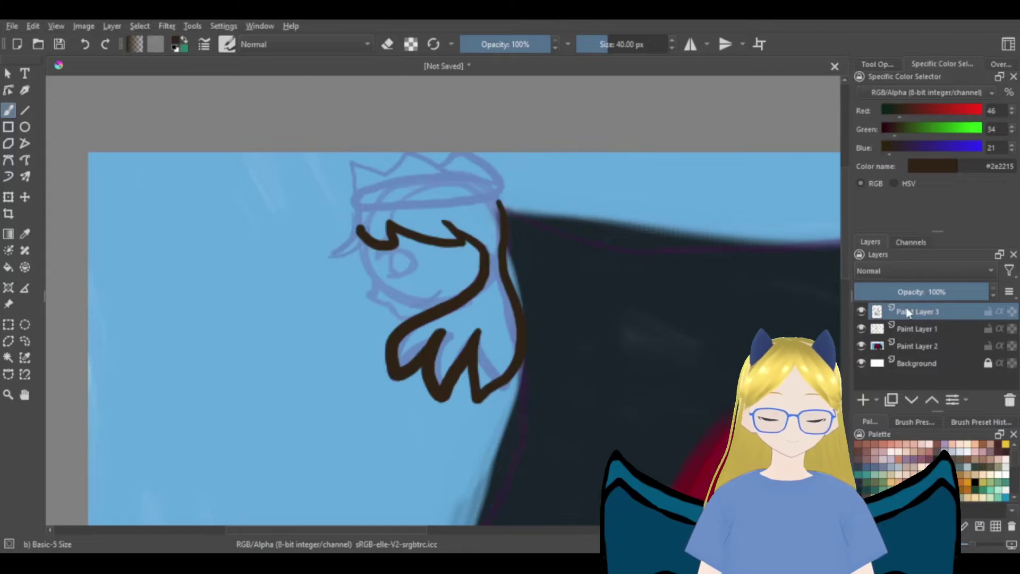
- Outline the head's crown, front hair lock, face profile, eye and mouth in dark brown over the faded sketch
mouse_move(499, 198)
mouse_down()
mouse_move(484, 163)
mouse_move(460, 153)
mouse_move(448, 174)
mouse_move(481, 201)
mouse_move(379, 207)
mouse_move(351, 197)
mouse_move(387, 184)
mouse_move(495, 179)
mouse_move(428, 159)
mouse_move(392, 177)
mouse_move(356, 162)
mouse_move(351, 185)
mouse_up()
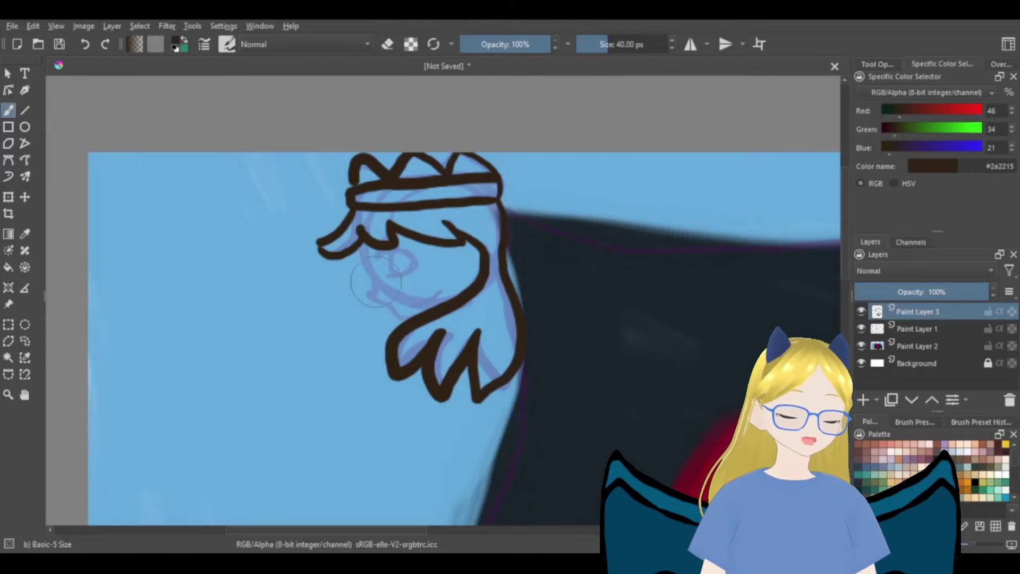
mouse_move(363, 237)
mouse_down()
mouse_move(371, 292)
mouse_move(399, 320)
mouse_up()
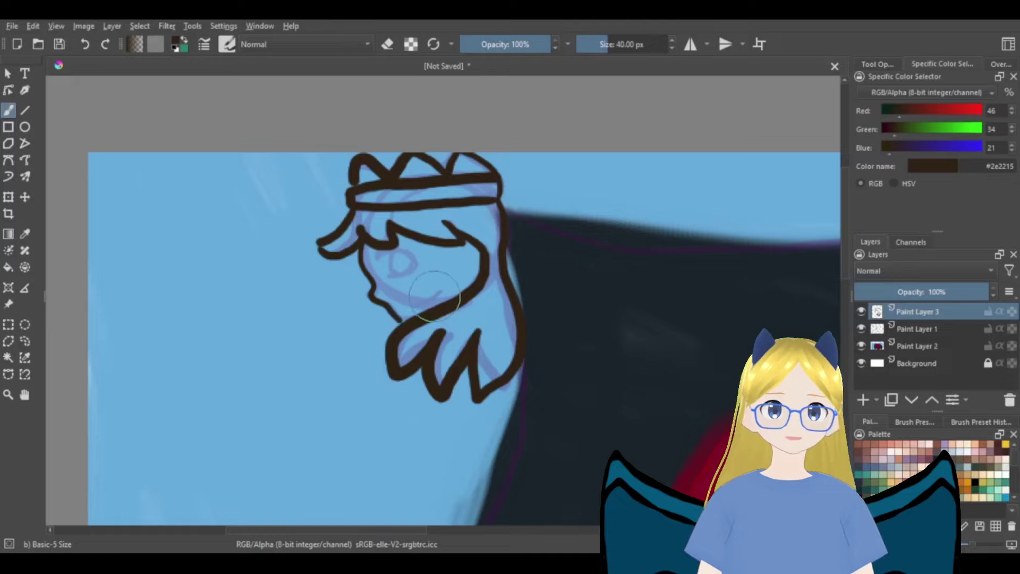
scroll(404, 325, up, 3)
mouse_move(353, 185)
mouse_down()
mouse_move(436, 197)
mouse_move(387, 229)
mouse_up()
drag(397, 178, 409, 221)
- Add a new layer above Paint Layer 1 and paint the white of the crowned head's eye
click(908, 327)
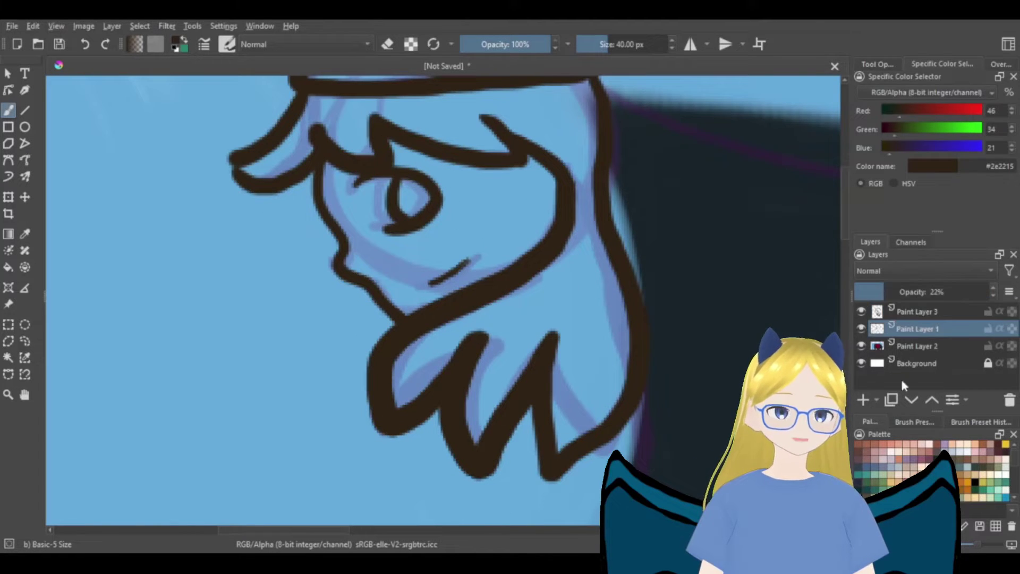
key(Insert)
drag(979, 147, 994, 146)
drag(979, 128, 994, 128)
drag(979, 110, 1004, 112)
mouse_move(388, 182)
mouse_down()
mouse_move(366, 185)
mouse_move(380, 213)
mouse_move(373, 187)
mouse_up()
scroll(373, 188, down, 1)
scroll(356, 185, up, 1)
scroll(916, 463, down, 2)
scroll(915, 462, up, 2)
- Colour the iris red #9d0f1f, shade it with darker #780129, and add a white #fdfbfc glint
click(960, 464)
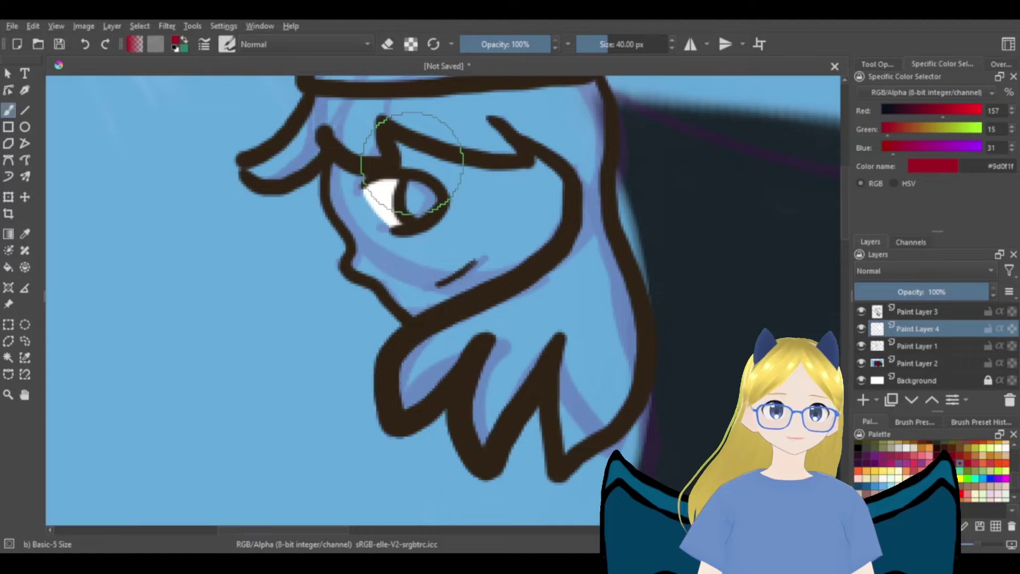
mouse_move(429, 190)
mouse_down()
mouse_move(414, 200)
mouse_move(419, 189)
mouse_up()
click(938, 455)
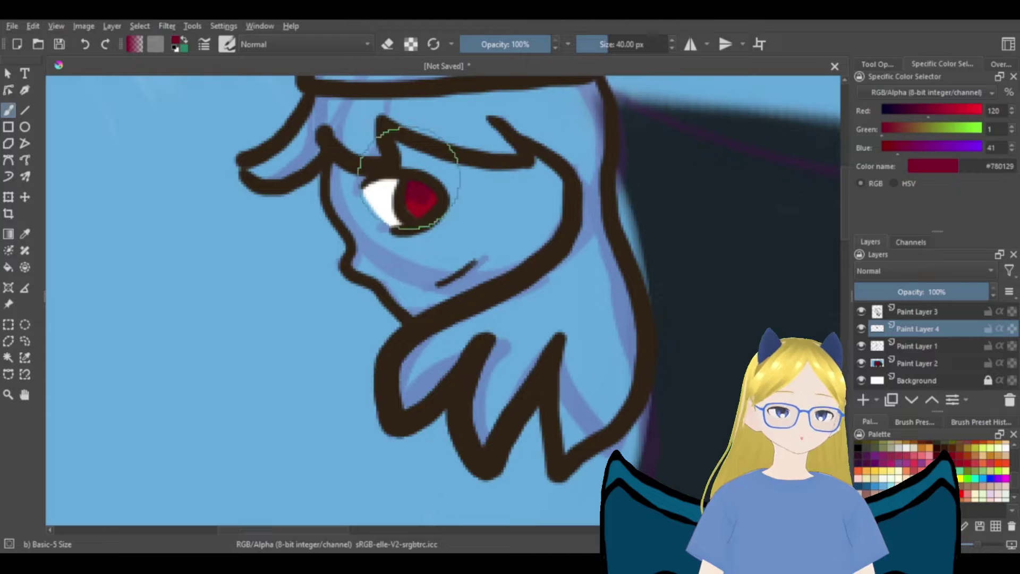
click(1006, 448)
click(425, 189)
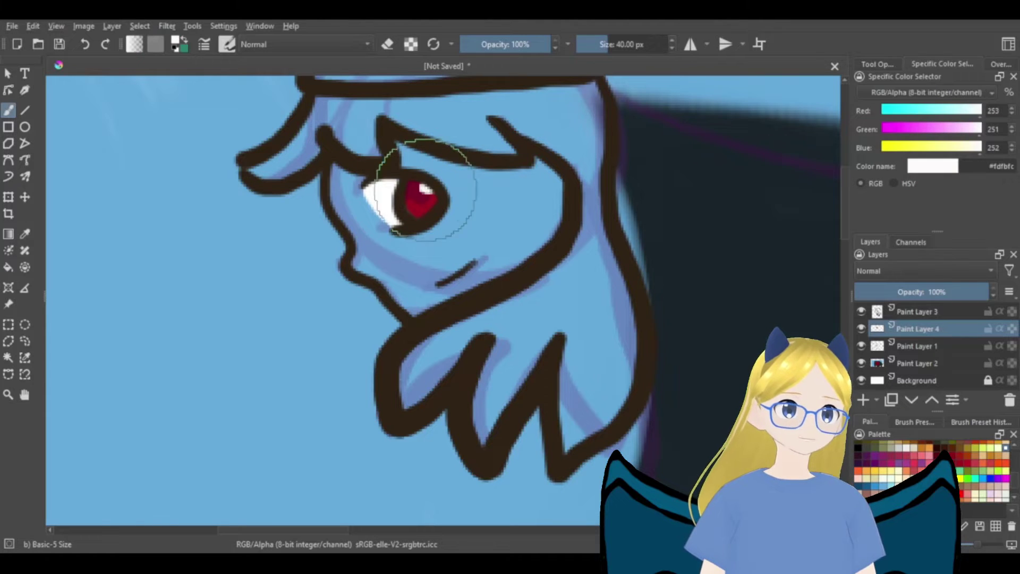
click(939, 450)
mouse_move(547, 289)
mouse_down()
mouse_move(420, 375)
mouse_move(438, 344)
mouse_up()
key(ctrl+z)
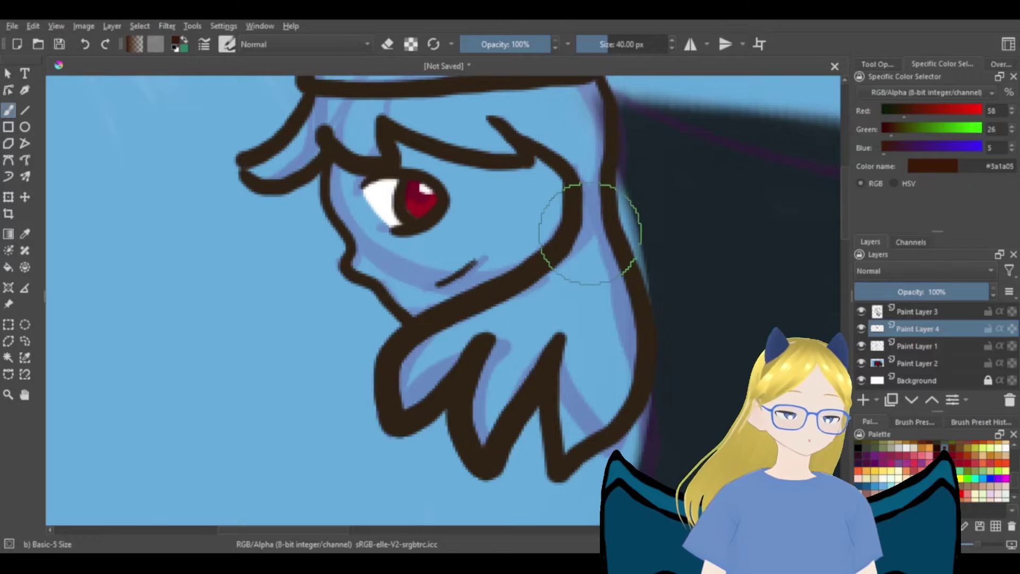
- Fill the crowned head's long hair and fringe with brown #704a1d, covering the remaining gaps
click(958, 447)
mouse_move(591, 200)
mouse_down()
mouse_move(611, 273)
mouse_move(574, 440)
mouse_move(596, 388)
mouse_up()
mouse_move(482, 446)
mouse_down()
mouse_move(514, 311)
mouse_move(418, 383)
mouse_move(406, 379)
mouse_move(582, 249)
mouse_up()
scroll(845, 242, up, 3)
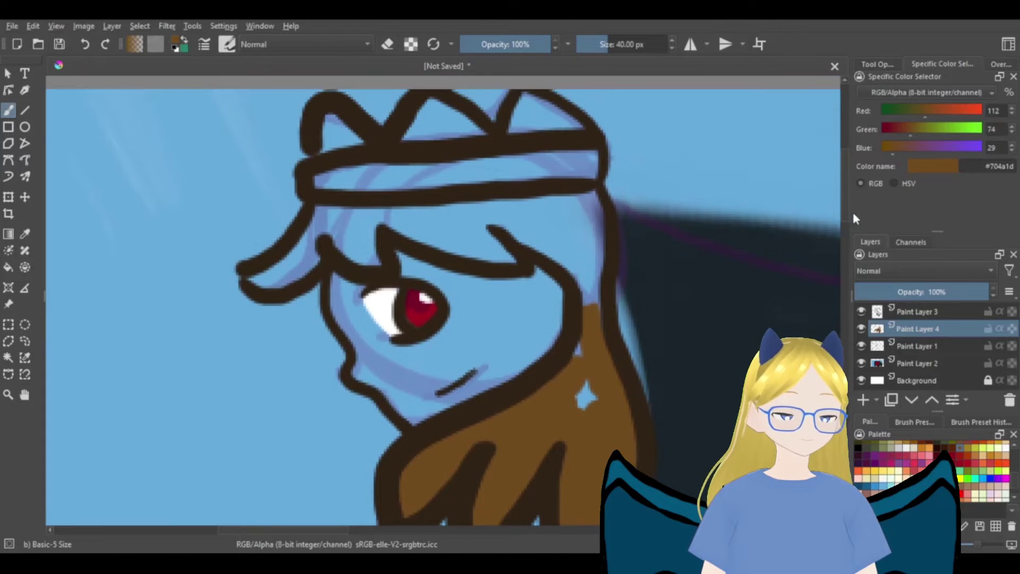
mouse_move(309, 253)
mouse_down()
mouse_move(320, 216)
mouse_move(373, 263)
mouse_move(346, 215)
mouse_move(499, 259)
mouse_move(467, 227)
mouse_move(401, 216)
mouse_move(527, 232)
mouse_move(505, 213)
mouse_move(561, 267)
mouse_move(597, 269)
mouse_move(590, 199)
mouse_move(522, 208)
mouse_move(540, 204)
mouse_move(567, 231)
mouse_up()
mouse_move(586, 396)
mouse_down()
mouse_move(585, 418)
mouse_move(594, 344)
mouse_up()
- Add the picture of the two girls in green dresses as a reference image and place it beside the canvas's left edge
scroll(543, 329, down, 3)
click(9, 305)
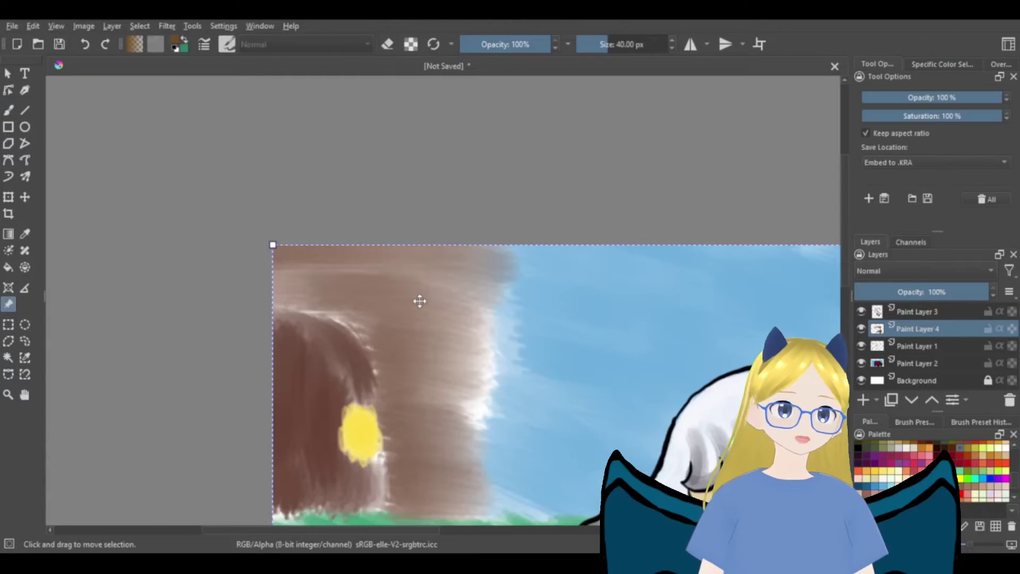
scroll(420, 301, down, 4)
drag(659, 441, 486, 343)
drag(443, 328, 353, 357)
scroll(431, 314, up, 2)
scroll(449, 324, up, 3)
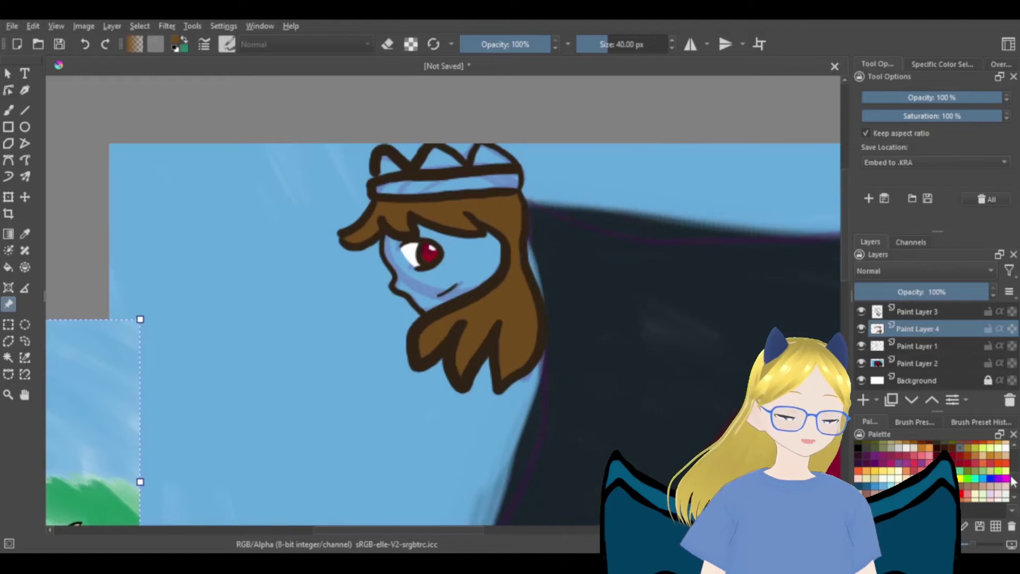
- Switch back to the brush and fill the crowned head's face with a light beige skin tone
click(7, 111)
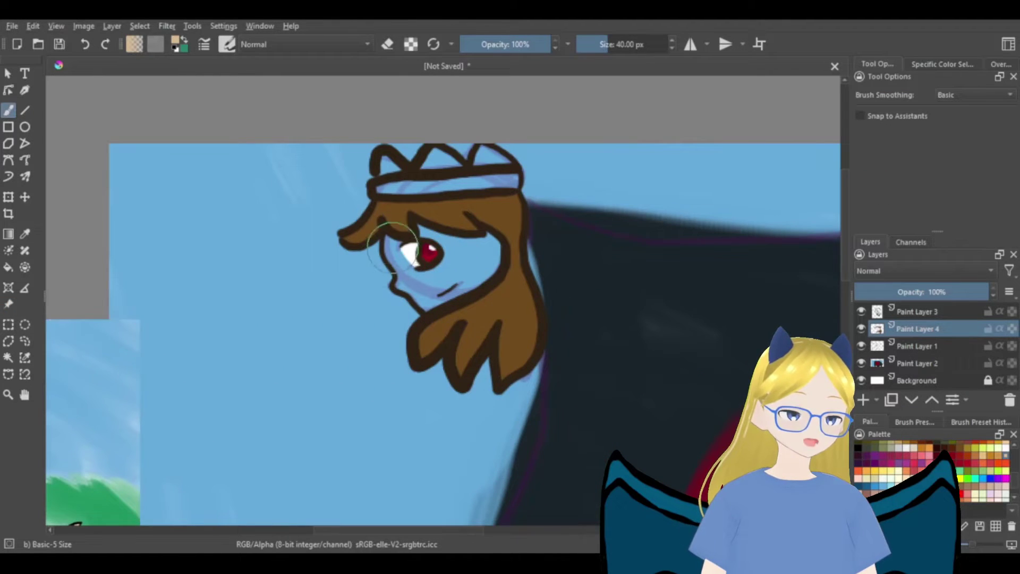
scroll(394, 246, up, 3)
mouse_move(412, 228)
mouse_down()
mouse_move(426, 293)
mouse_move(409, 219)
mouse_move(373, 243)
mouse_move(416, 308)
mouse_move(409, 323)
mouse_move(458, 377)
mouse_move(530, 383)
mouse_move(540, 352)
mouse_move(427, 331)
mouse_move(516, 306)
mouse_move(525, 293)
mouse_move(543, 236)
mouse_move(477, 191)
mouse_up()
scroll(547, 203, down, 1)
mouse_move(547, 204)
mouse_down()
mouse_move(621, 209)
mouse_move(644, 224)
mouse_move(574, 306)
mouse_move(644, 235)
mouse_move(564, 232)
mouse_move(538, 217)
mouse_move(558, 288)
mouse_up()
scroll(521, 290, down, 2)
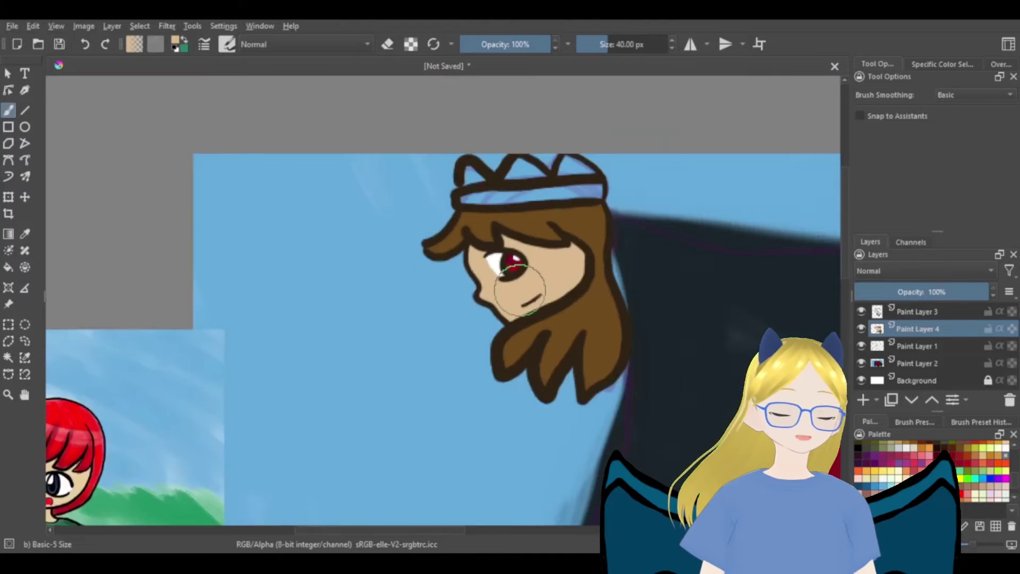
- Fill the crown's band and points with bright yellow
scroll(520, 289, down, 1)
scroll(526, 206, up, 2)
mouse_move(563, 184)
mouse_down()
mouse_move(585, 192)
mouse_move(556, 201)
mouse_move(542, 225)
mouse_move(470, 230)
mouse_move(523, 208)
mouse_move(501, 196)
mouse_up()
scroll(501, 189, down, 5)
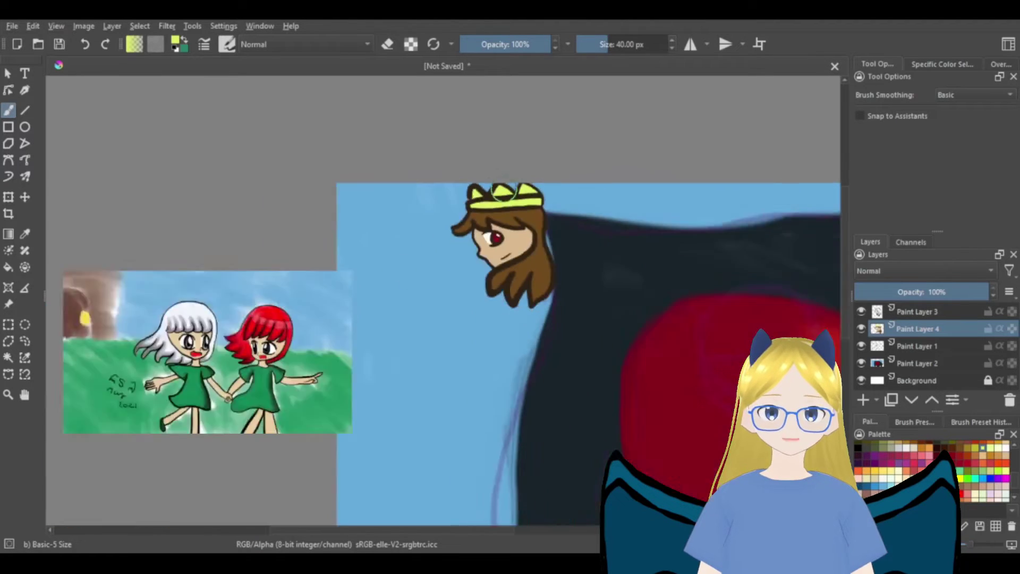
- Hide Paint Layer 2, select Paint Layer 3, and sample the dark outline colour from the crowned head's hair
drag(499, 532, 526, 531)
scroll(561, 279, up, 2)
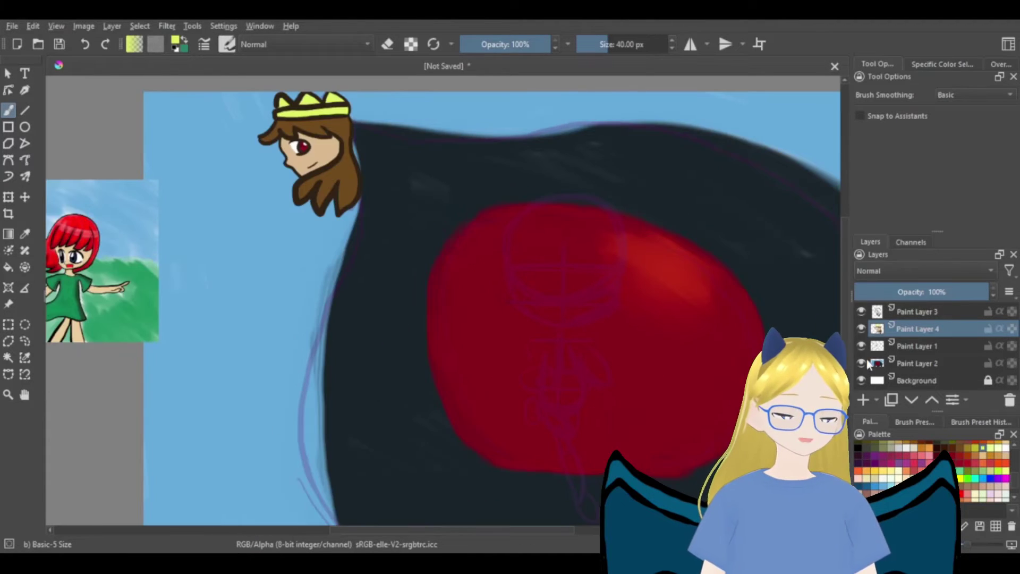
scroll(616, 378, down, 1)
click(862, 364)
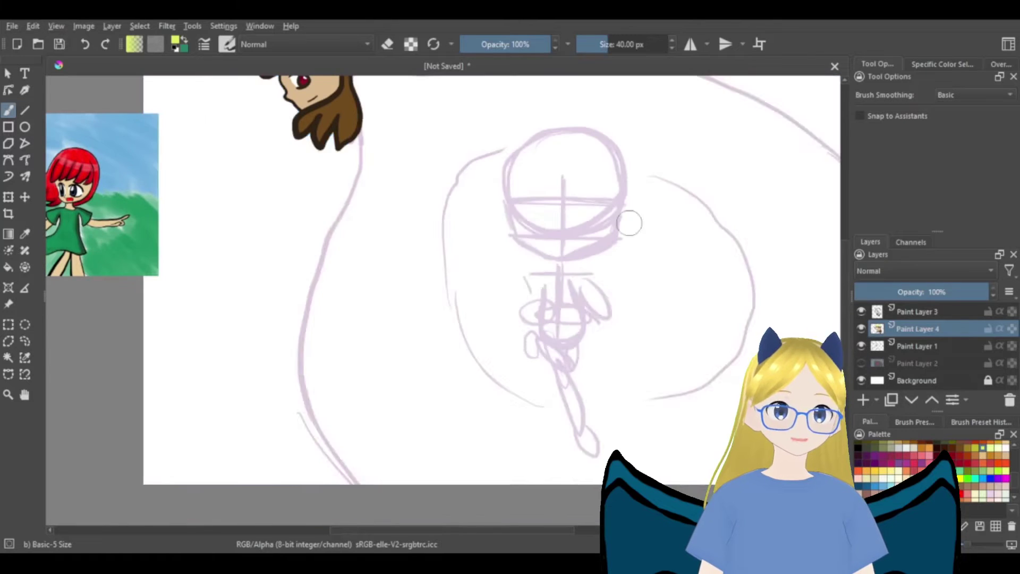
scroll(546, 127, up, 2)
key(Page_Up)
key(p)
click(226, 128)
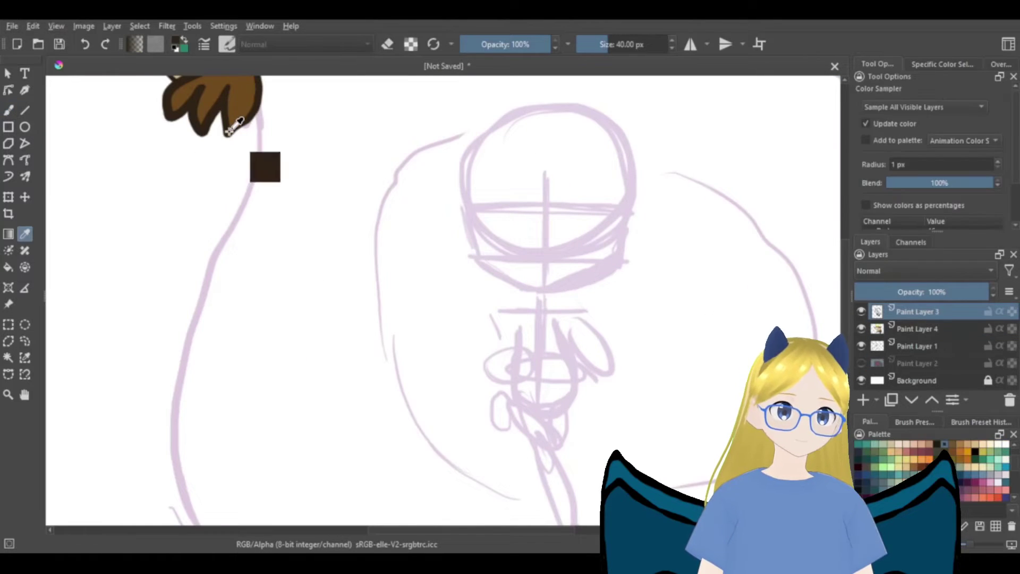
click(8, 110)
- Outline the central figure's cheeks and jaw down to the chin in dark brown, redoing the right jaw line
scroll(564, 214, up, 2)
scroll(635, 159, down, 2)
drag(664, 171, 656, 228)
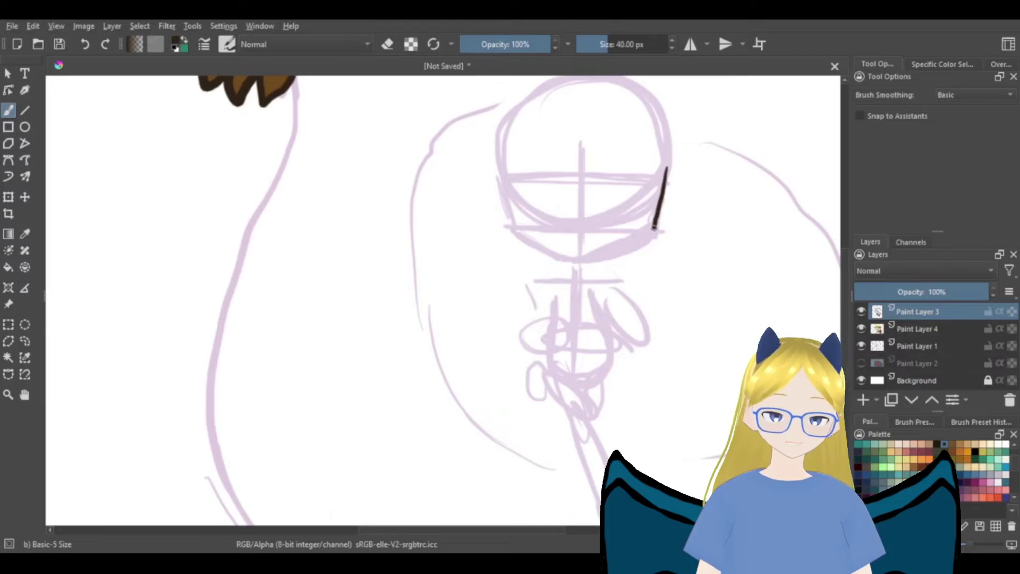
drag(501, 178, 513, 228)
scroll(582, 263, up, 1)
mouse_move(580, 264)
mouse_down()
mouse_move(512, 238)
mouse_move(491, 219)
mouse_up()
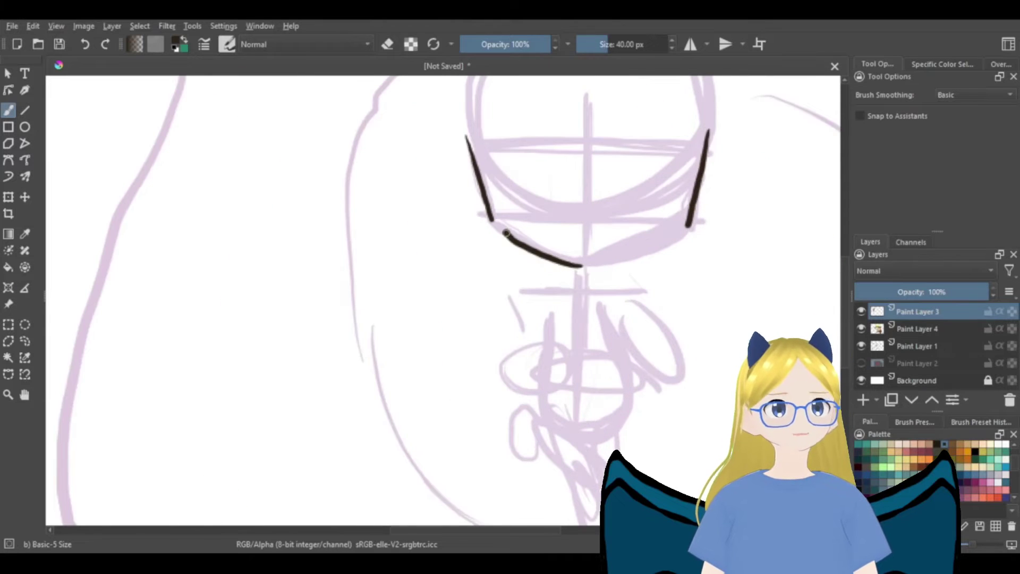
drag(688, 226, 577, 263)
key(ctrl+z)
drag(689, 225, 663, 240)
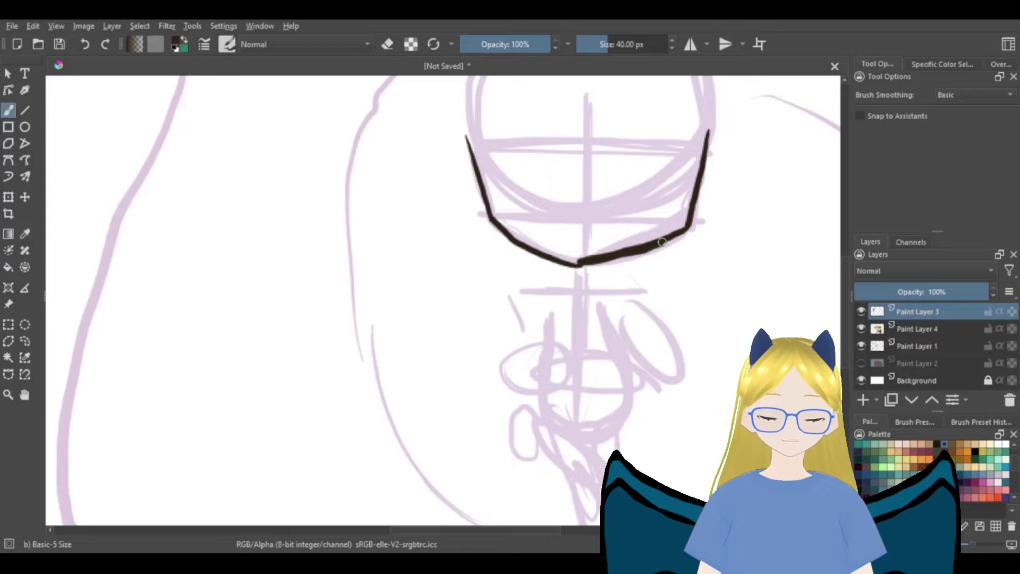
- Thin the thick right side of the jaw line with the eraser and return to the ink brush
scroll(611, 287, up, 2)
key(e)
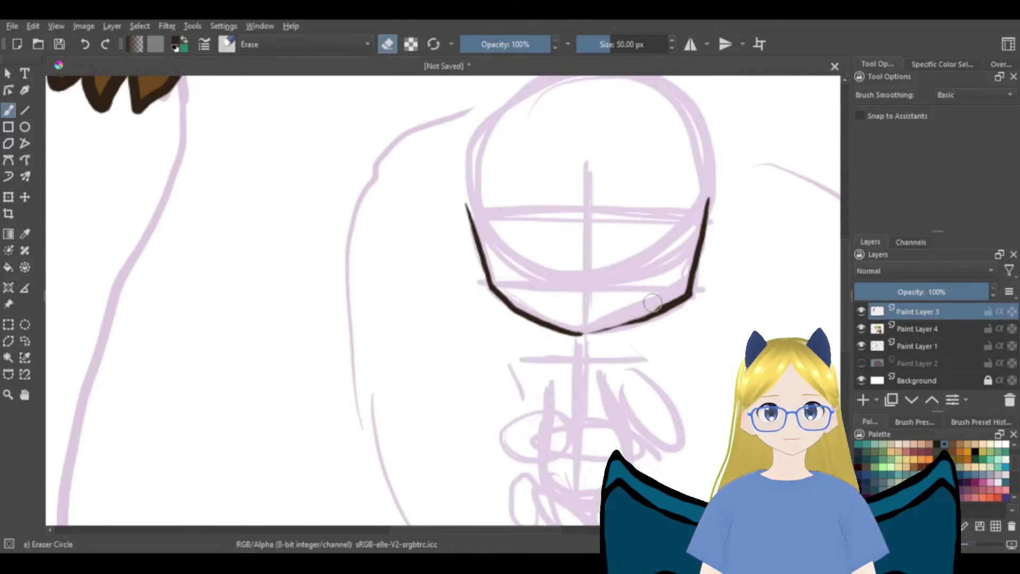
scroll(644, 307, up, 2)
key(e)
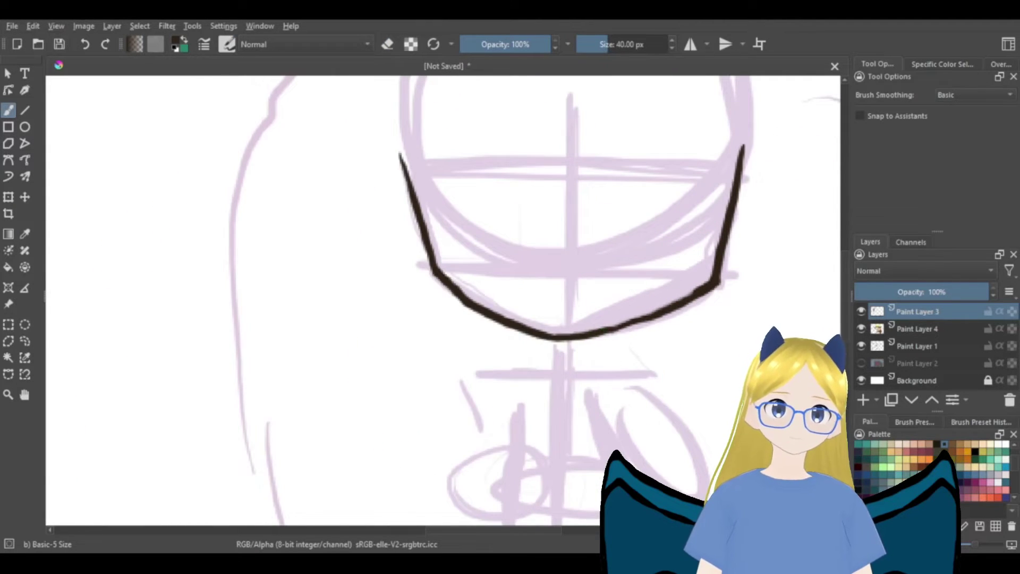
- Draw the curved upper lash lines and lower lids of both of the central figure's eyes
scroll(717, 282, down, 2)
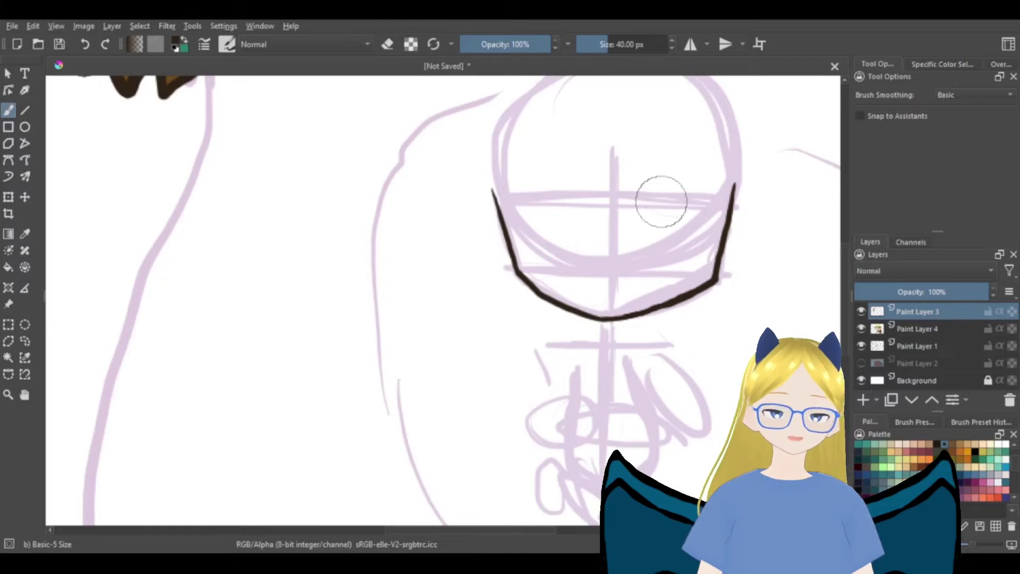
scroll(631, 214, up, 2)
mouse_move(631, 218)
mouse_down()
mouse_move(662, 204)
mouse_move(722, 214)
mouse_move(746, 260)
mouse_up()
mouse_move(598, 216)
mouse_down()
mouse_move(529, 189)
mouse_move(475, 234)
mouse_up()
mouse_move(592, 280)
mouse_down()
mouse_move(520, 291)
mouse_move(494, 276)
mouse_up()
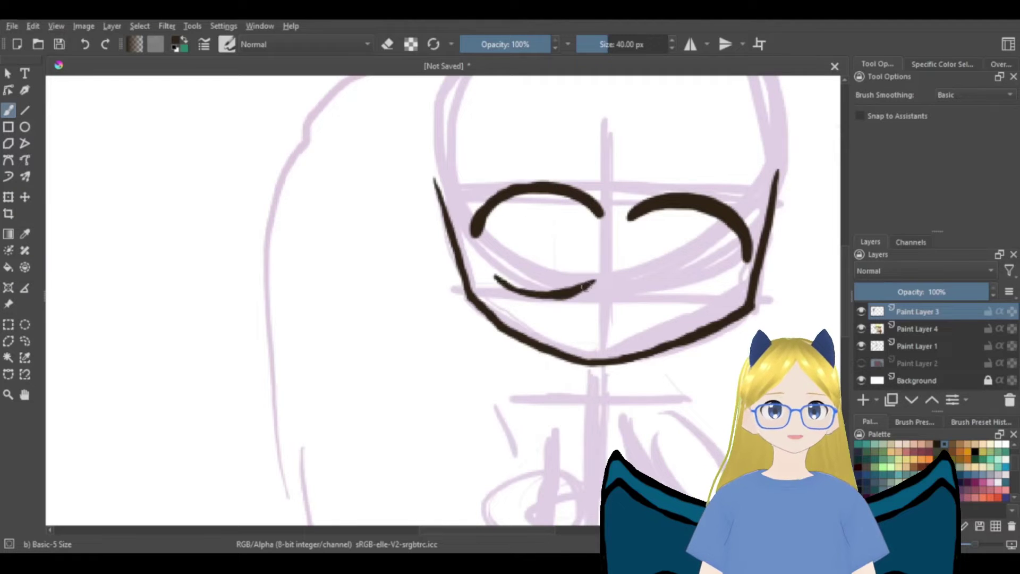
mouse_move(740, 285)
mouse_down()
mouse_move(699, 299)
mouse_move(644, 288)
mouse_move(733, 285)
mouse_move(652, 283)
mouse_up()
- Draw a tall oval iris outline inside each of the central figure's eyes, undoing and redrawing the unsatisfactory strokes
mouse_move(543, 205)
mouse_down()
mouse_move(580, 249)
mouse_move(549, 290)
mouse_up()
mouse_move(672, 215)
mouse_down()
mouse_move(683, 294)
mouse_move(712, 292)
mouse_move(682, 298)
mouse_up()
key(ctrl+z)
key(ctrl+z)
mouse_move(656, 227)
mouse_down()
mouse_move(711, 224)
mouse_move(727, 261)
mouse_move(690, 301)
mouse_move(654, 249)
mouse_move(709, 226)
mouse_move(722, 290)
mouse_up()
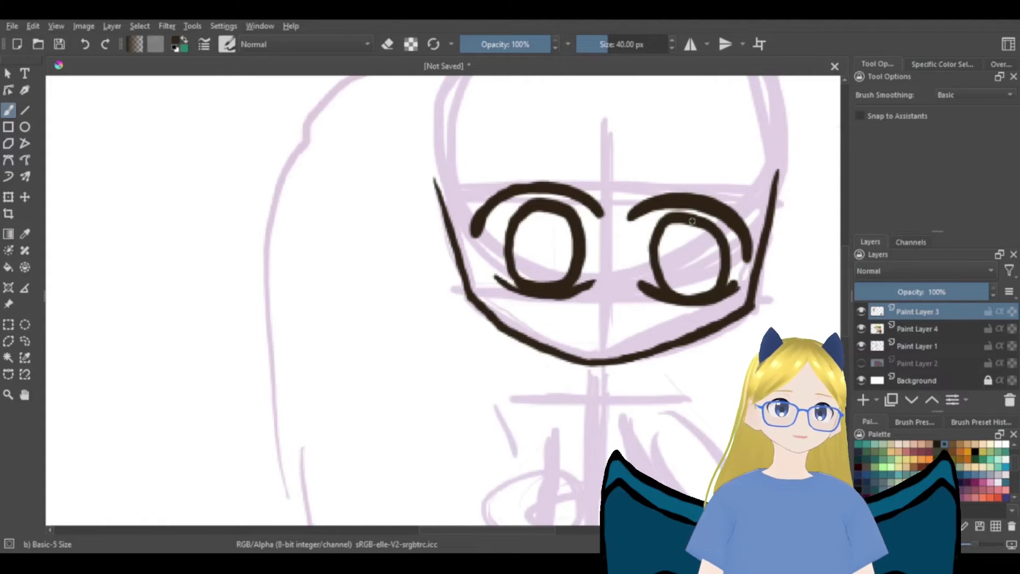
key(e)
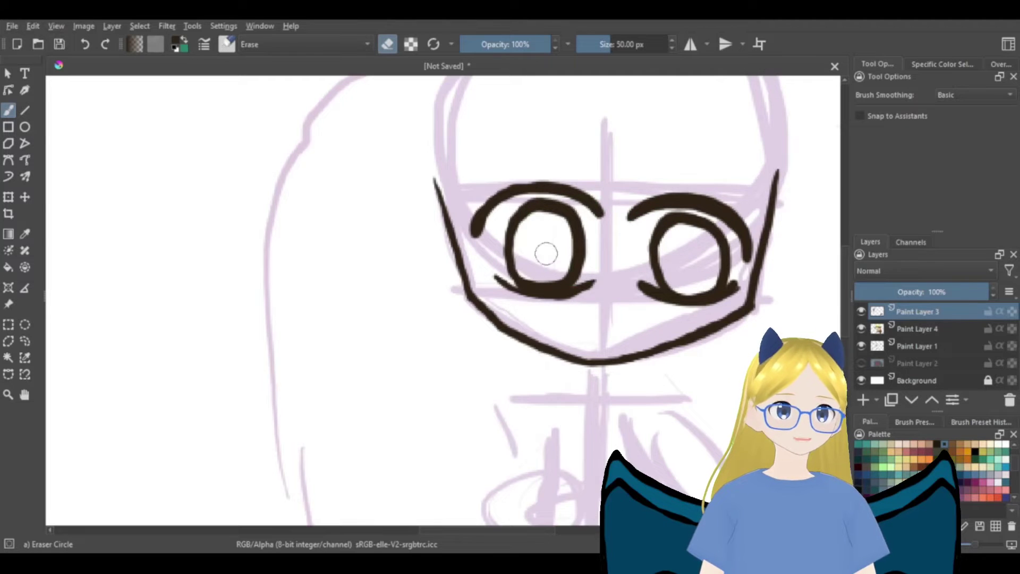
key(e)
- Add a small nose line and a short broken mouth line to the central figure's face
drag(611, 279, 625, 331)
click(597, 330)
scroll(586, 314, down, 4)
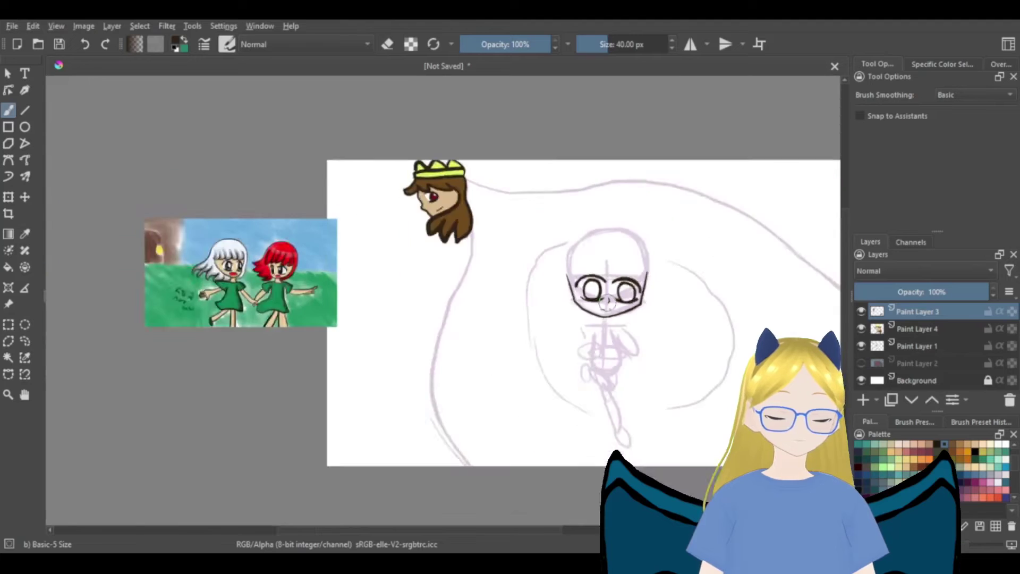
- Outline the central figure's hair with a pointed fringe, rounded crown, tucked side lock and long strands blowing out on the other side
mouse_move(667, 230)
mouse_down()
mouse_move(667, 252)
mouse_move(647, 258)
mouse_move(640, 238)
mouse_move(646, 251)
mouse_move(612, 227)
mouse_move(596, 258)
mouse_up()
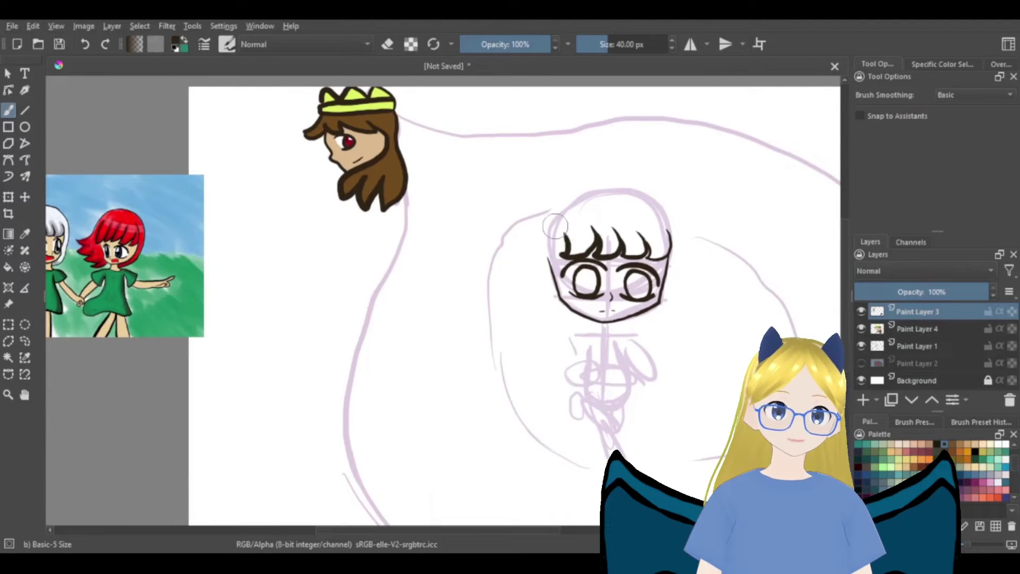
mouse_move(670, 247)
mouse_down()
mouse_move(635, 196)
mouse_move(588, 191)
mouse_move(556, 212)
mouse_up()
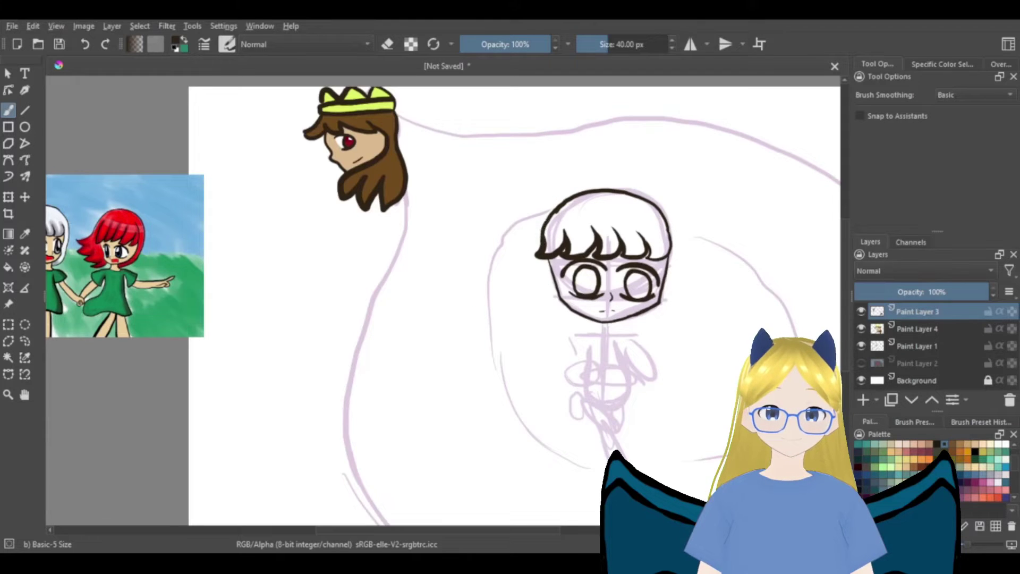
drag(659, 210, 676, 257)
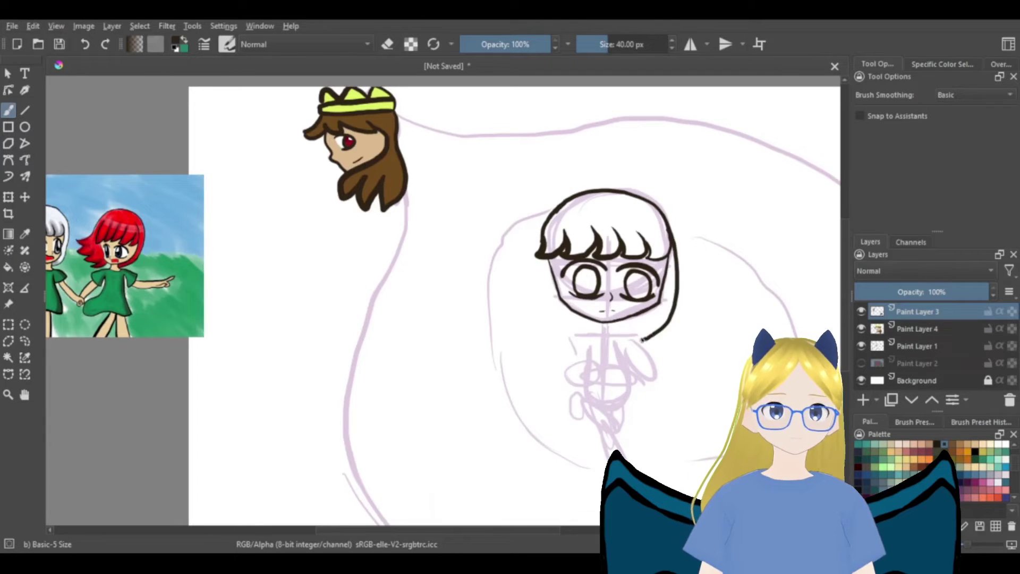
mouse_move(547, 257)
mouse_down()
mouse_move(469, 269)
mouse_move(516, 292)
mouse_move(468, 318)
mouse_move(512, 332)
mouse_up()
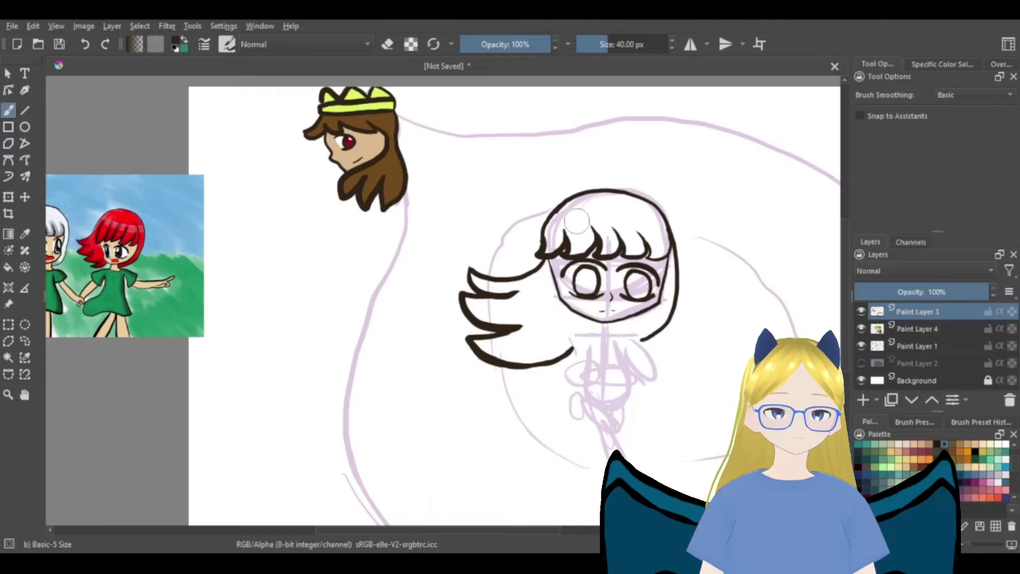
- Outline the central figure's neck, shoulders, short sleeves and the arms folded across the body with a closed hand
scroll(620, 322, up, 2)
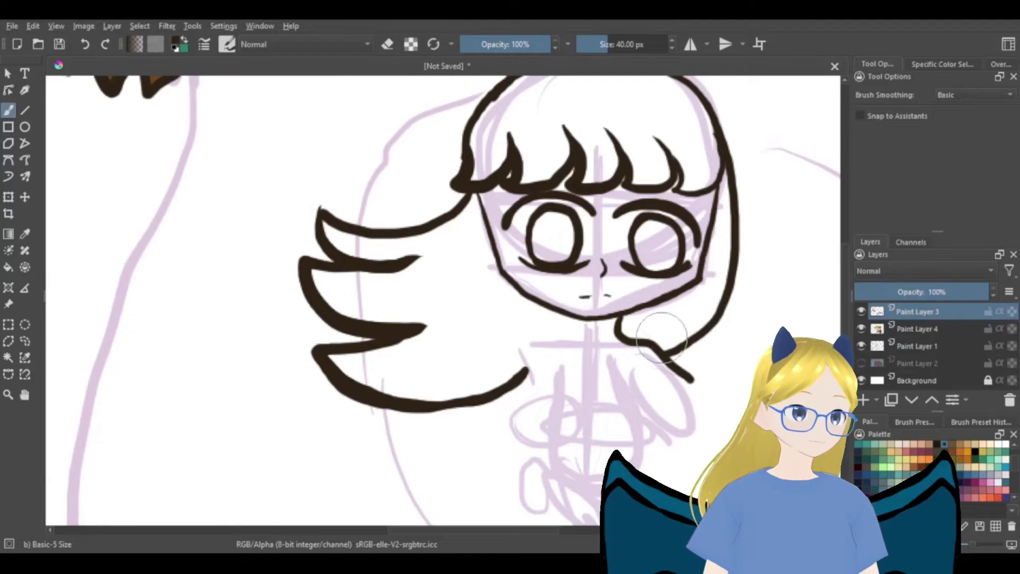
scroll(661, 338, down, 1)
key(e)
key(e)
drag(625, 321, 617, 337)
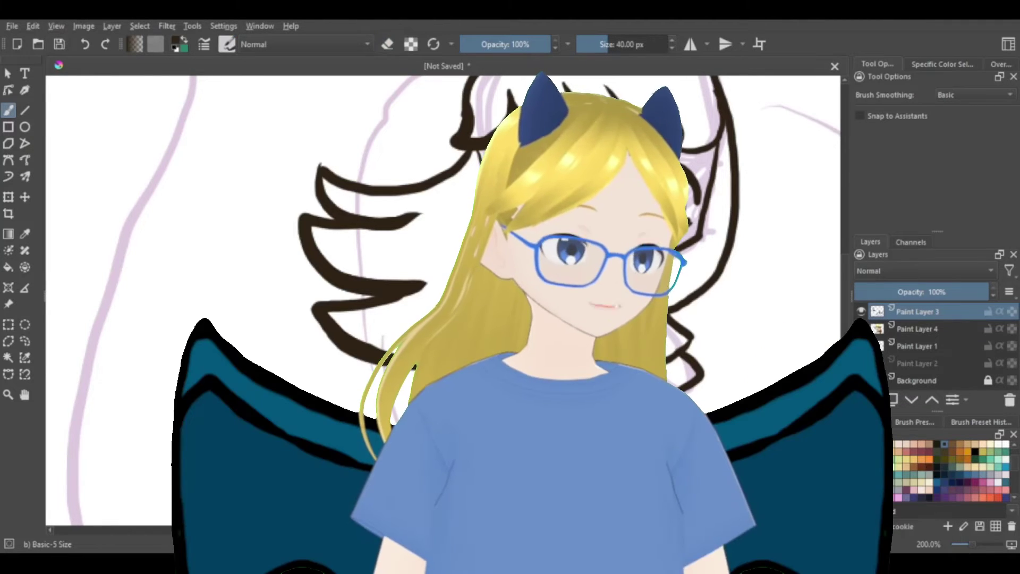
drag(525, 317, 522, 351)
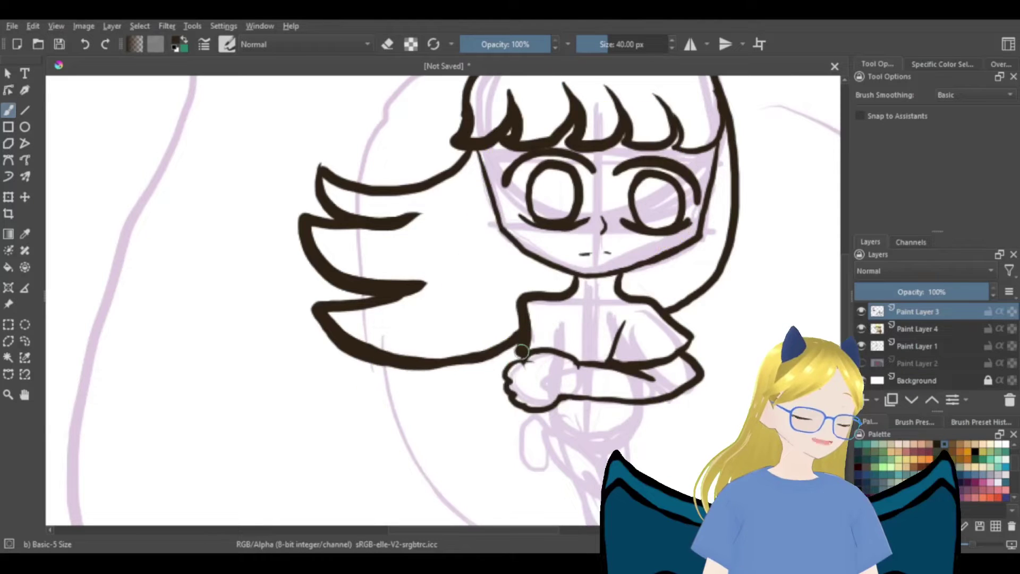
- Outline the central figure's skirt with its long flowing tail and the small rounded shape below the hand
scroll(613, 301, down, 3)
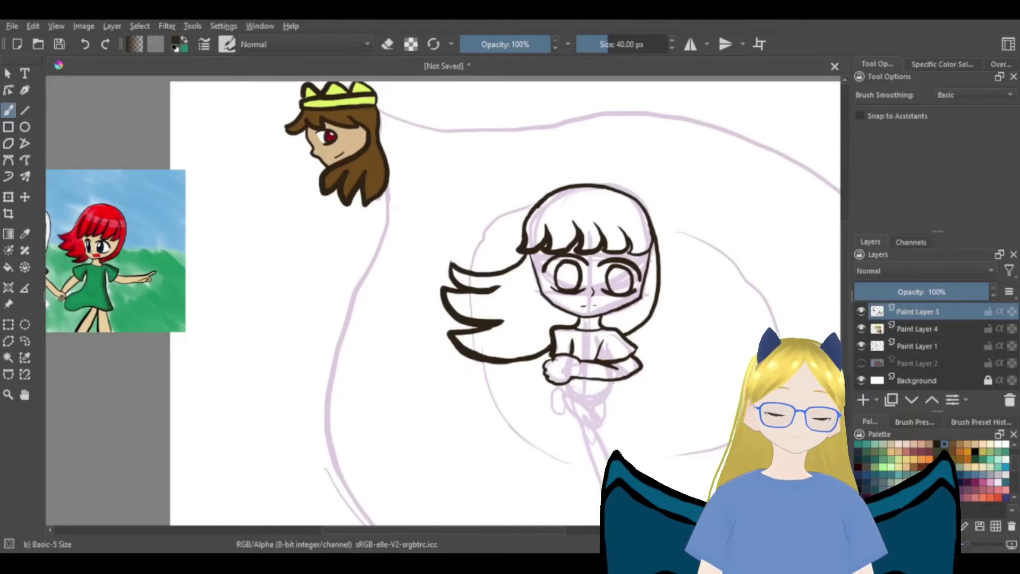
drag(561, 407, 498, 388)
mouse_move(624, 422)
mouse_down()
mouse_move(562, 426)
mouse_move(493, 404)
mouse_up()
scroll(493, 405, up, 2)
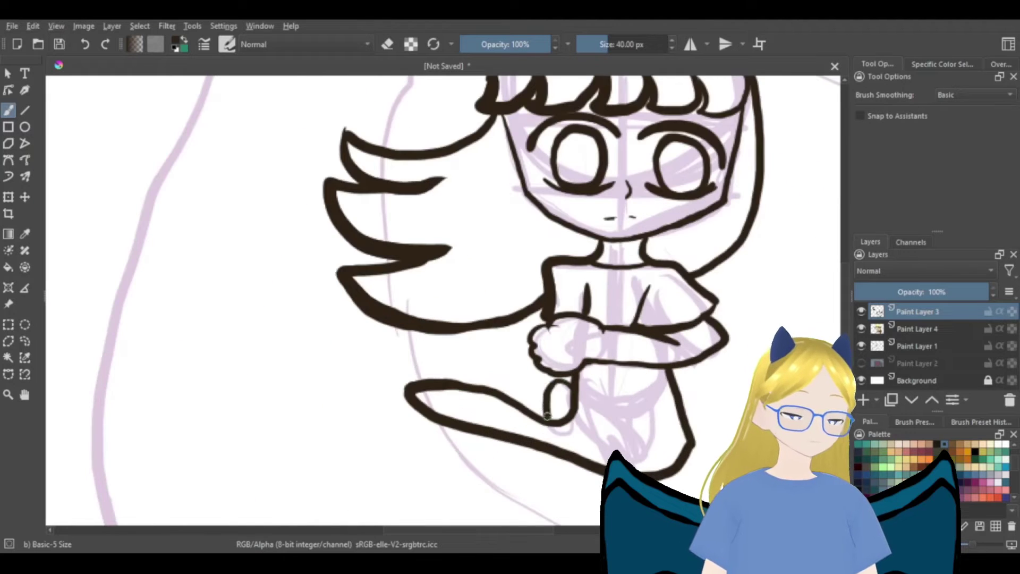
- Outline the central figure's leg and shoe beneath the skirt and a small curve under the hem
scroll(797, 340, down, 1)
drag(845, 332, 845, 369)
mouse_move(620, 334)
mouse_down()
mouse_move(651, 407)
mouse_move(602, 362)
mouse_up()
scroll(602, 363, down, 4)
scroll(634, 357, up, 4)
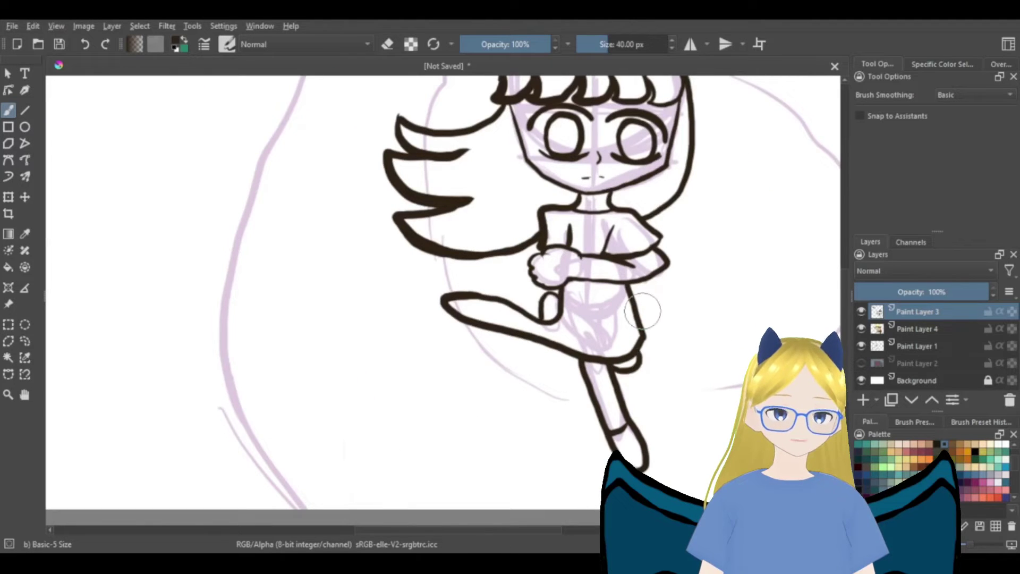
- Sample the dress green from the reference picture, fill the dress's top on Paint Layer 4, and hide Paint Layer 1
scroll(643, 312, down, 4)
scroll(605, 314, up, 4)
scroll(566, 362, up, 1)
scroll(573, 373, down, 3)
click(25, 234)
click(227, 302)
click(8, 93)
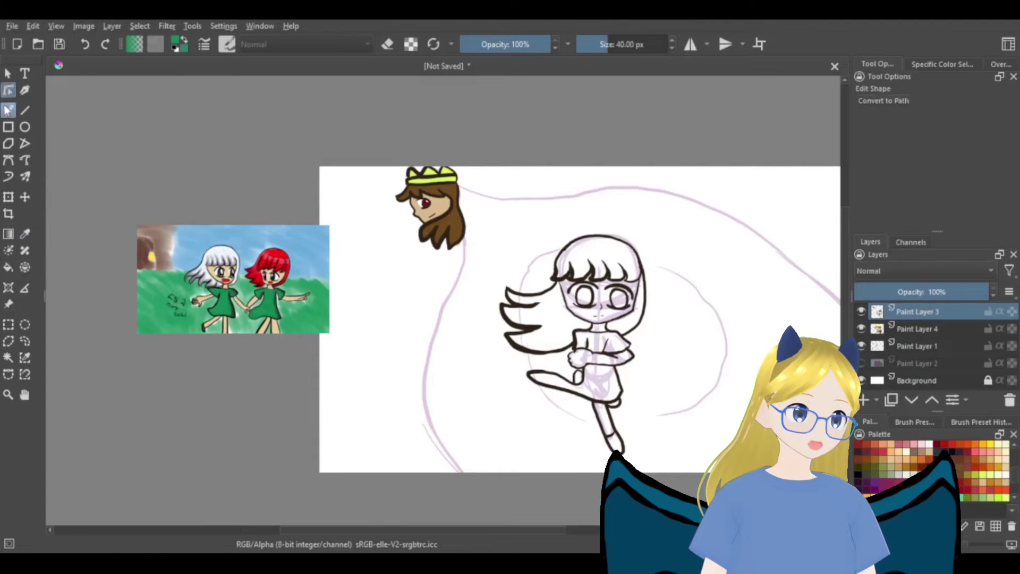
click(6, 109)
click(933, 329)
scroll(627, 356, up, 3)
mouse_move(614, 326)
mouse_down()
mouse_move(591, 311)
mouse_move(588, 326)
mouse_move(621, 339)
mouse_move(580, 341)
mouse_move(595, 306)
mouse_move(524, 307)
mouse_move(518, 333)
mouse_move(564, 343)
mouse_up()
click(861, 346)
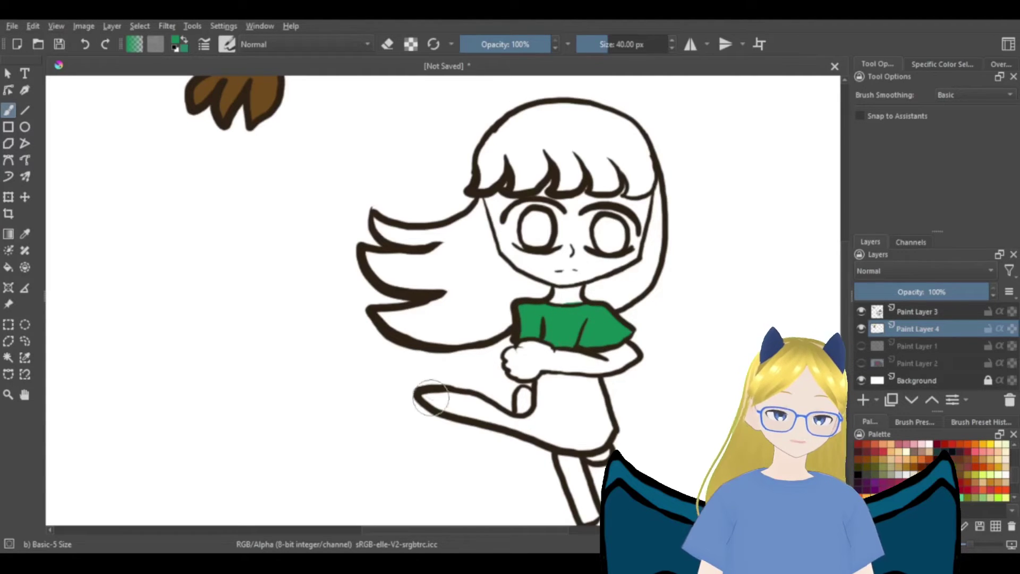
- Fill the skirt and its flowing tail with the same green
drag(455, 393, 518, 422)
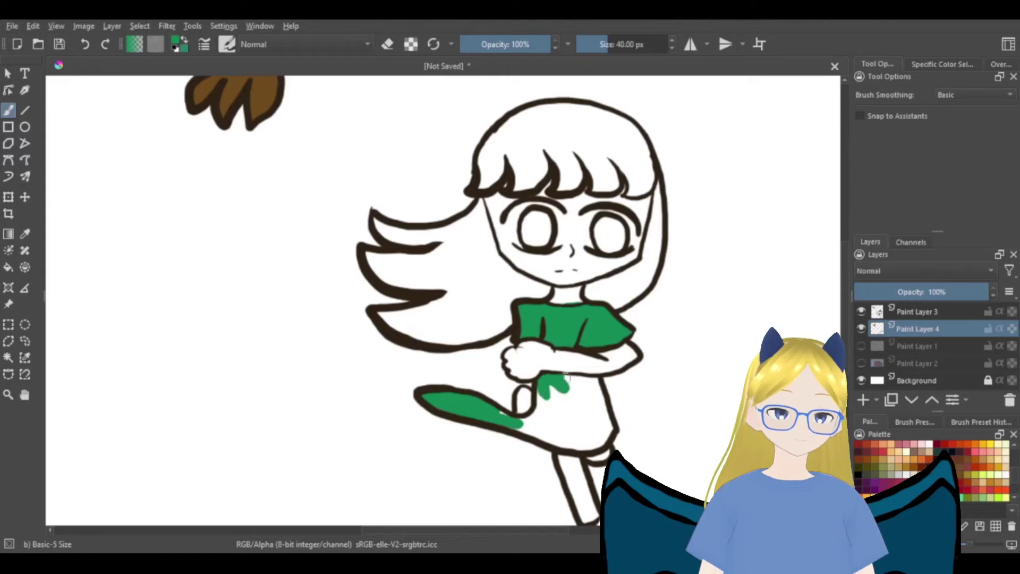
drag(566, 378, 599, 381)
mouse_move(613, 426)
mouse_down()
mouse_move(525, 425)
mouse_move(567, 444)
mouse_move(542, 423)
mouse_move(545, 396)
mouse_move(568, 425)
mouse_move(592, 409)
mouse_up()
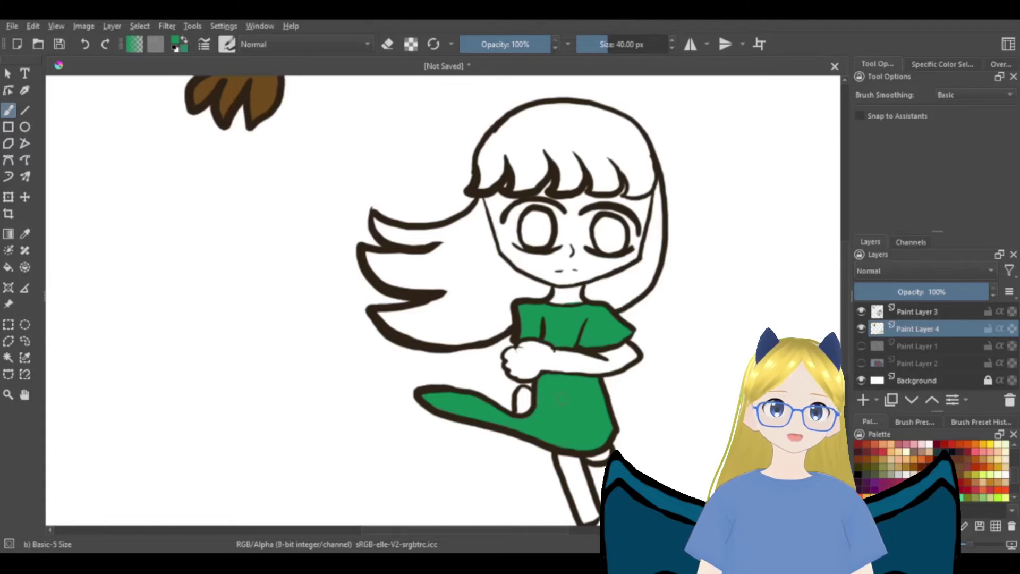
- Sample the pale hair colour from the reference picture, show Paint Layer 2, and start filling the central figure's blowing hair strands
scroll(562, 399, down, 2)
click(24, 234)
click(183, 277)
click(861, 363)
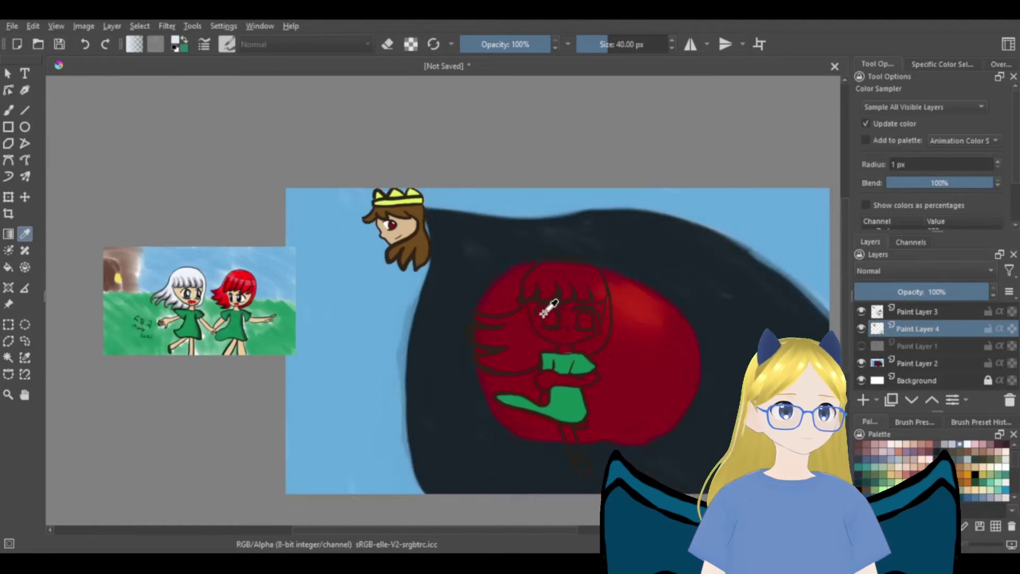
scroll(547, 307, up, 4)
click(9, 111)
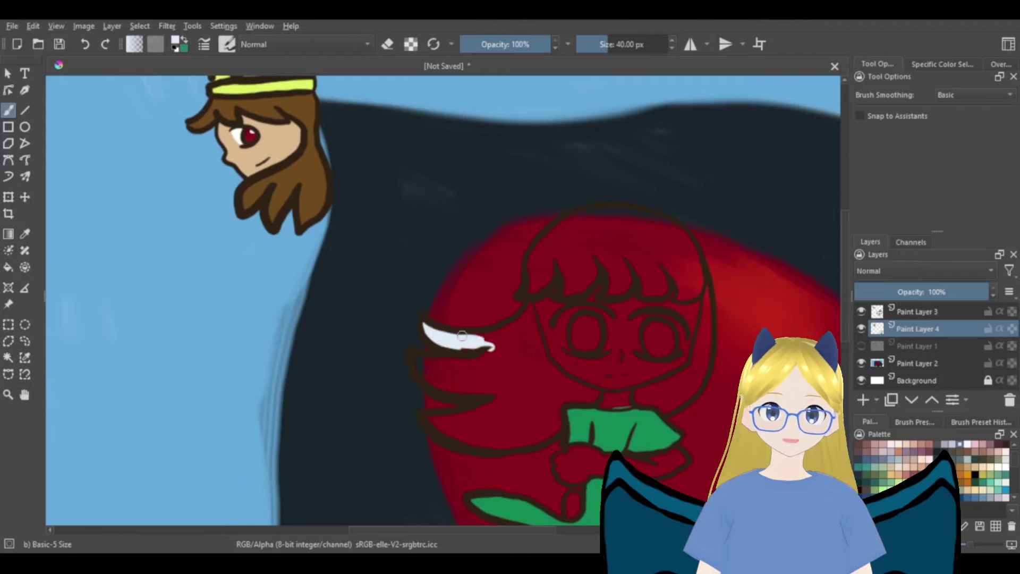
drag(535, 361, 466, 376)
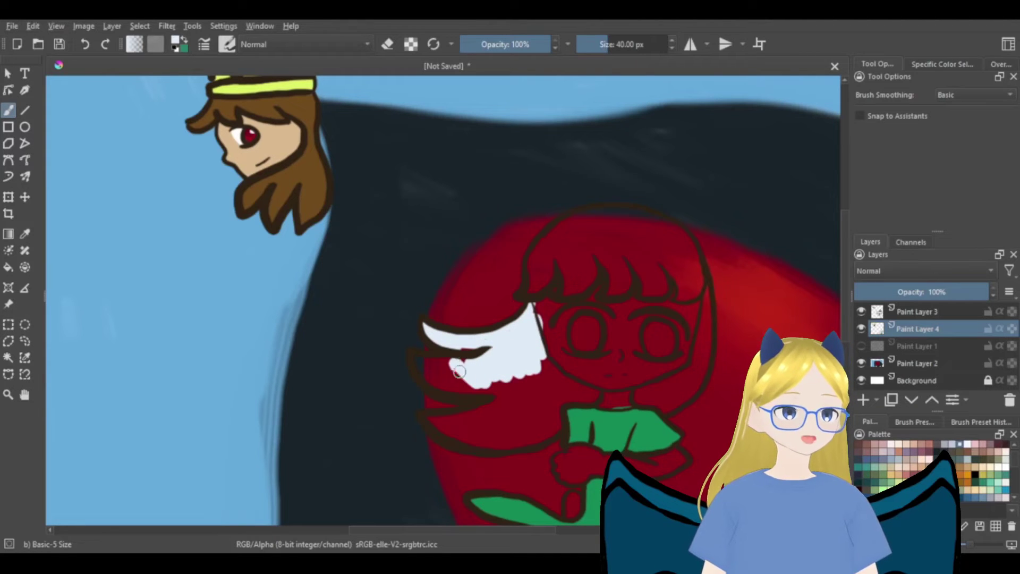
- Show the Specific Color Selector and fill the rest of the central figure's hair and fringe in pale #dfebf7
click(941, 64)
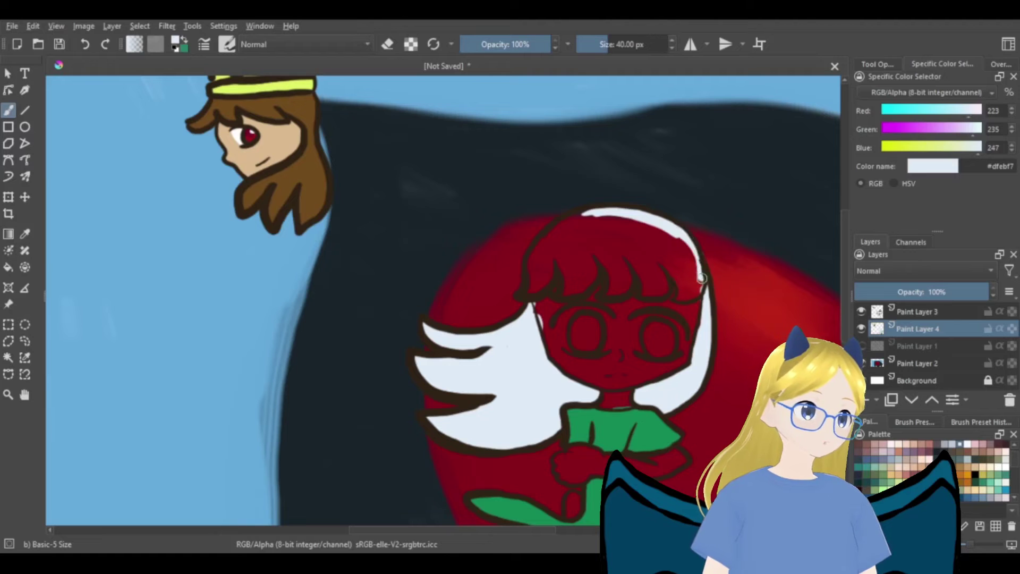
key(e)
key(e)
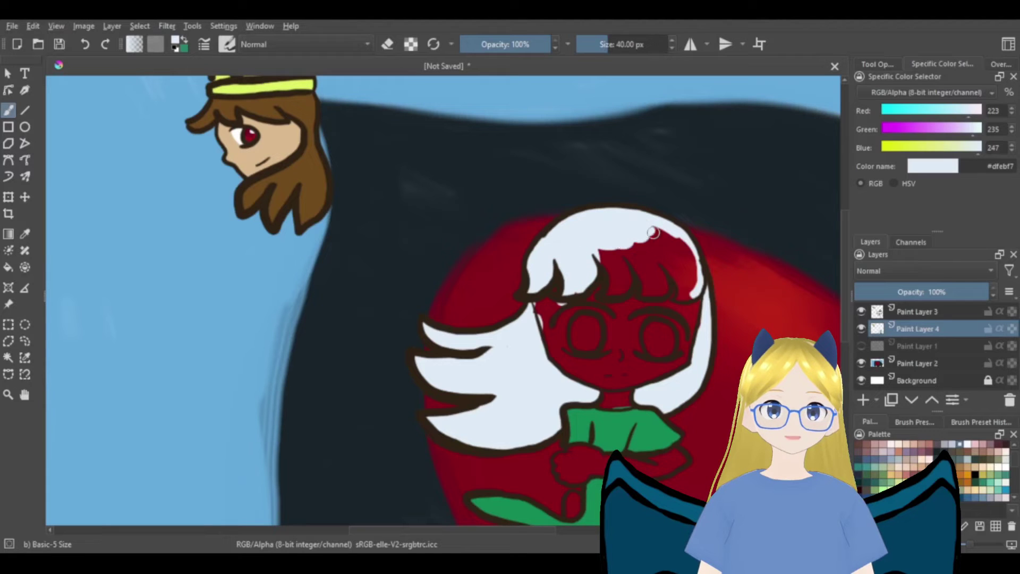
drag(665, 275, 668, 221)
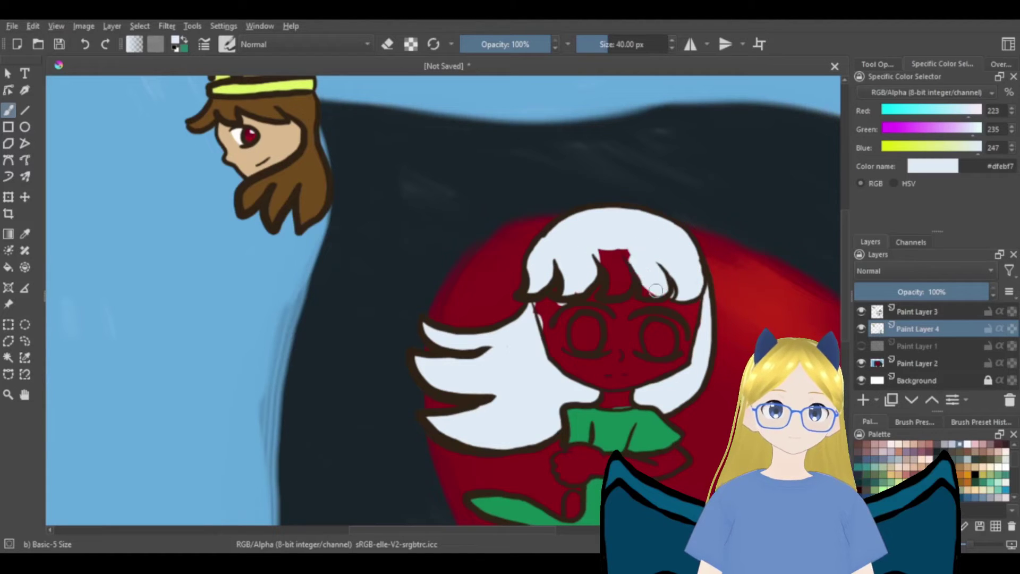
- Sample grey #9ea1ab from the reference hair, lock Paint Layer 4's alpha, and shade the central figure's fringe strands
scroll(585, 263, down, 1)
click(25, 234)
scroll(234, 267, up, 7)
click(227, 271)
scroll(228, 271, down, 1)
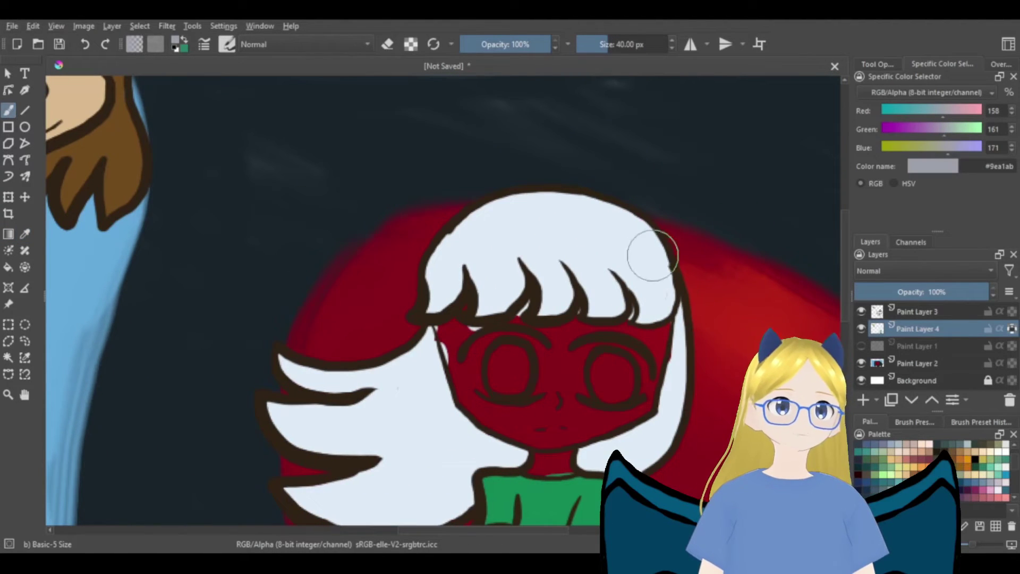
drag(614, 266, 655, 314)
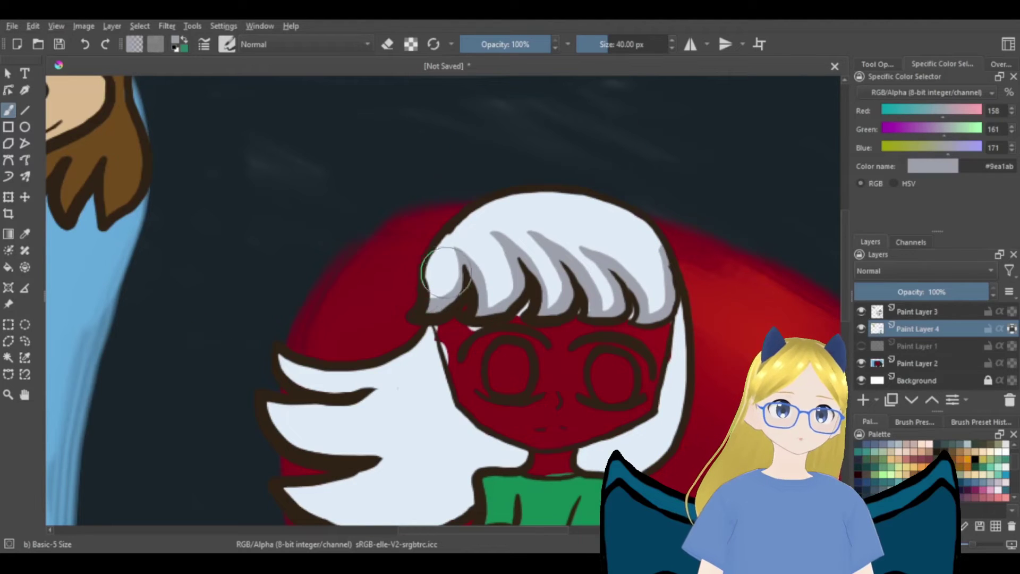
scroll(421, 262, up, 2)
scroll(667, 349, down, 5)
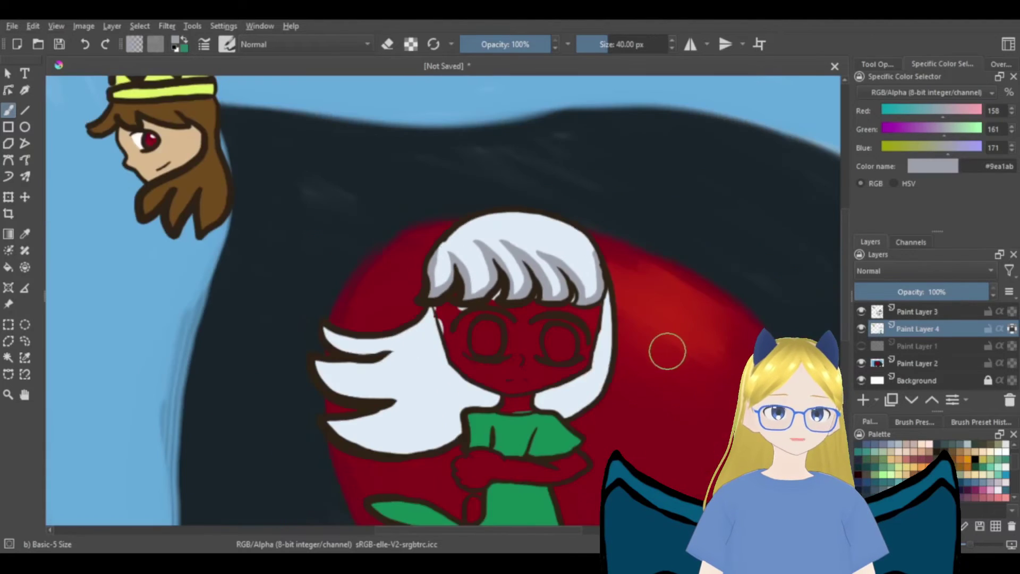
- Shade the central figure's blowing hair strands and the side lock under the jaw with the same grey
scroll(331, 325, up, 4)
drag(322, 326, 362, 367)
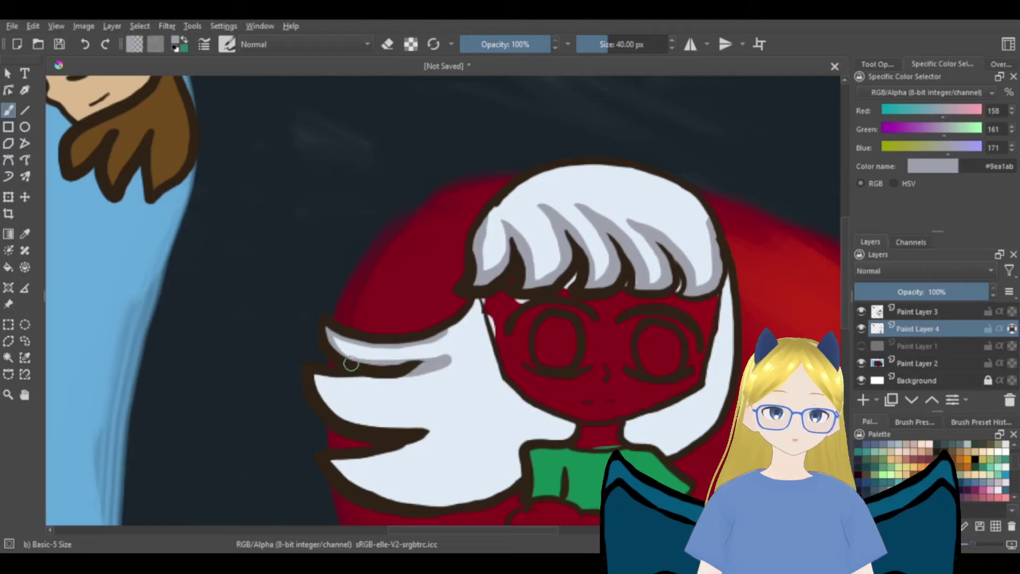
mouse_move(428, 372)
mouse_down()
mouse_move(343, 391)
mouse_move(449, 426)
mouse_up()
mouse_move(520, 480)
mouse_down()
mouse_move(358, 483)
mouse_move(338, 466)
mouse_up()
mouse_move(439, 429)
mouse_down()
mouse_move(412, 464)
mouse_move(361, 477)
mouse_up()
drag(425, 444, 391, 464)
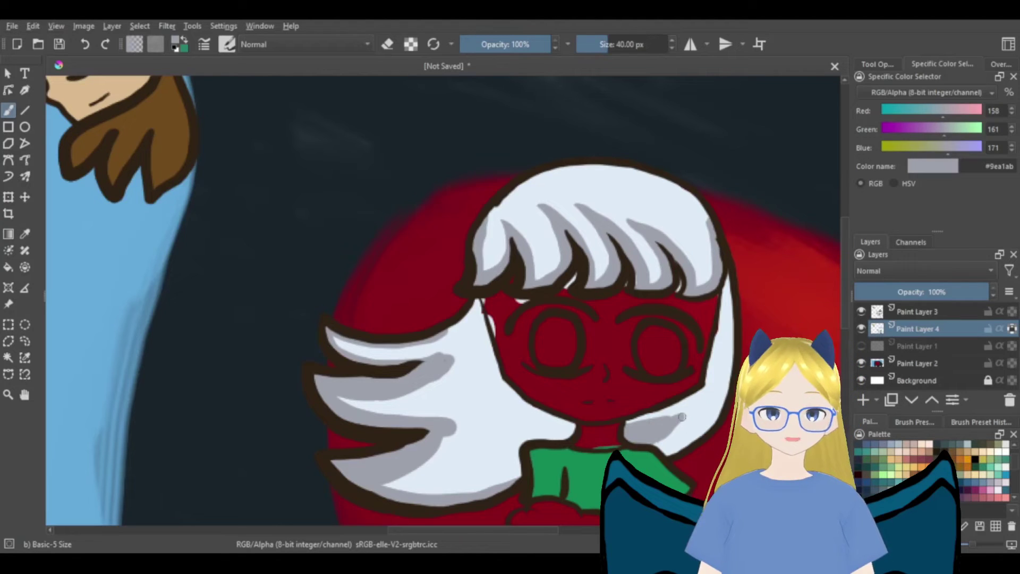
- Set the colour to white #ffffff, unlock Paint Layer 4's alpha, and fill both of the central figure's eyes
click(981, 111)
click(981, 129)
click(981, 148)
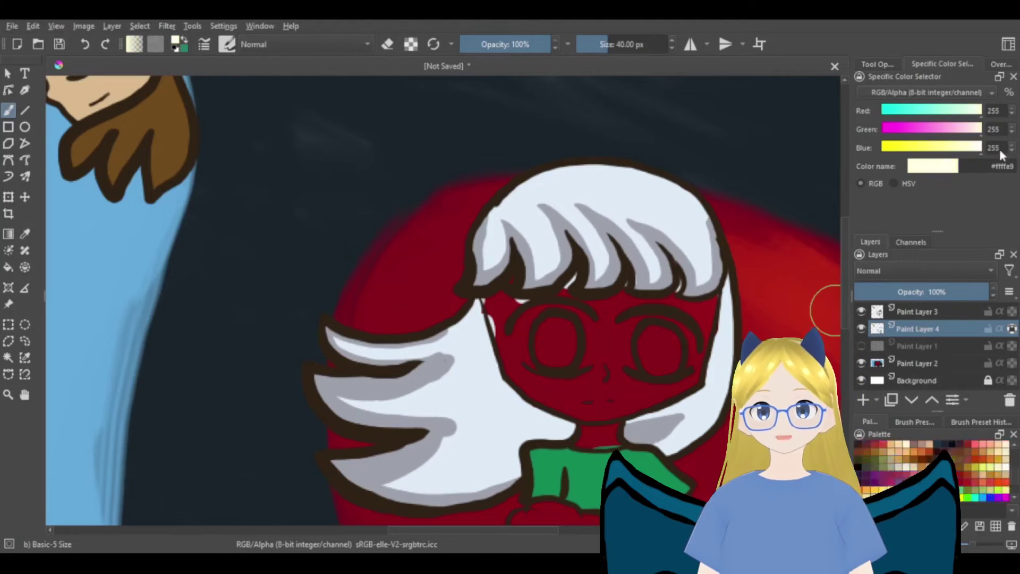
click(1012, 329)
drag(650, 334, 674, 337)
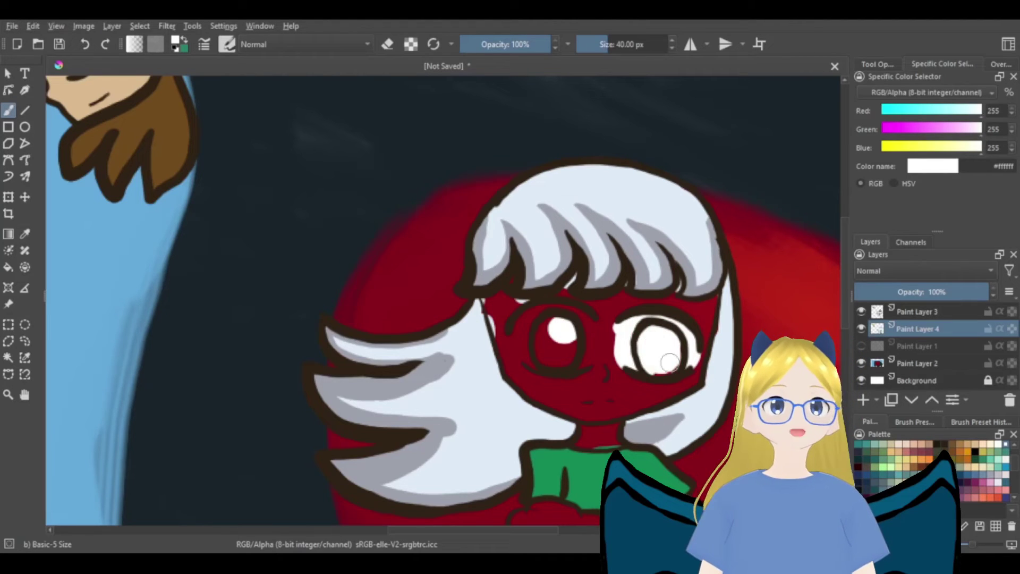
drag(530, 318, 538, 326)
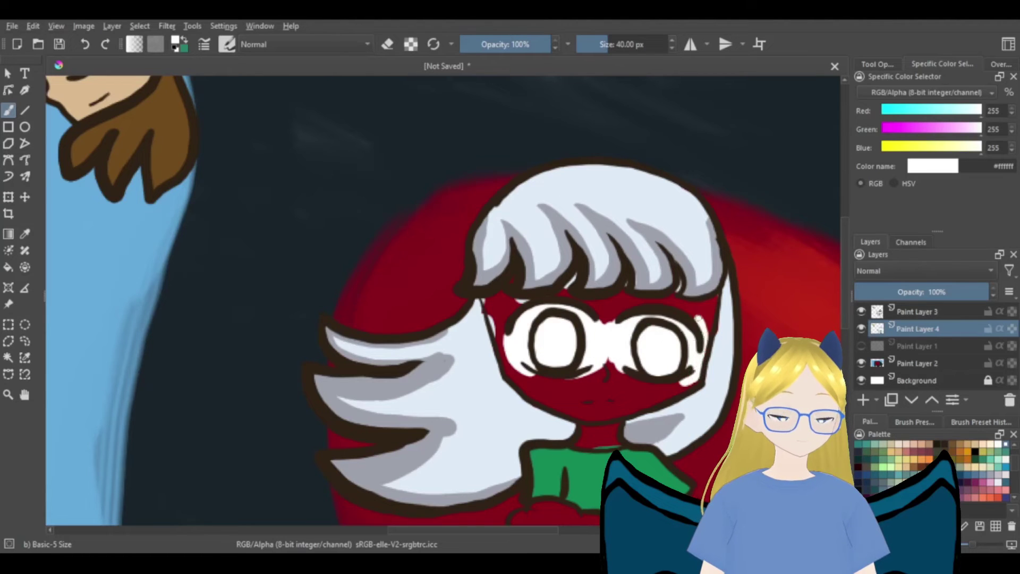
- Sample grey #a8acb8 from the reference figure's eye and outline a curved highlight edge inside both of the central figure's irises
scroll(701, 320, down, 3)
scroll(241, 284, up, 5)
scroll(645, 383, up, 1)
click(25, 234)
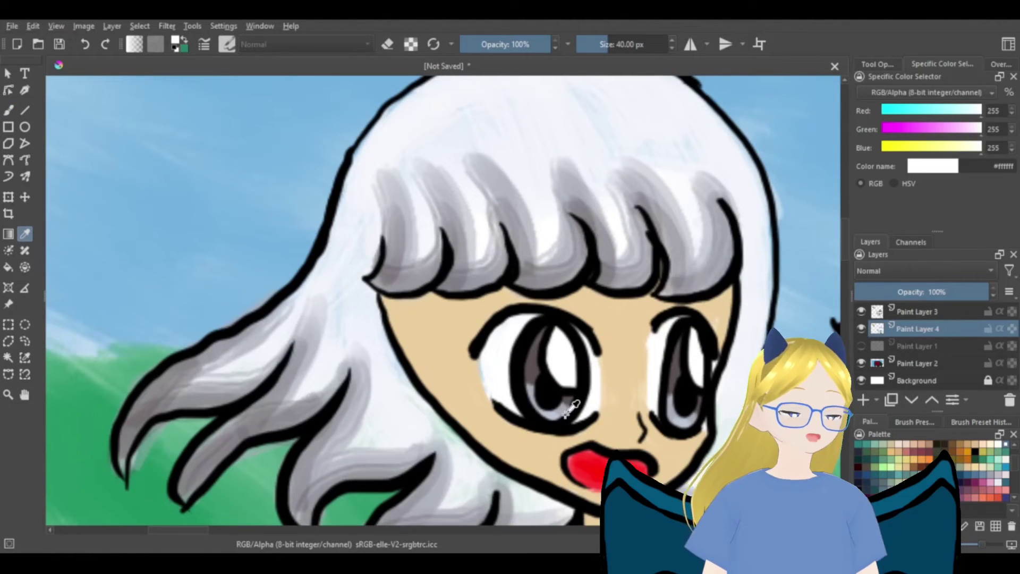
click(556, 413)
scroll(557, 413, down, 4)
drag(317, 530, 559, 529)
scroll(841, 226, down, 2)
key(b)
scroll(401, 367, up, 4)
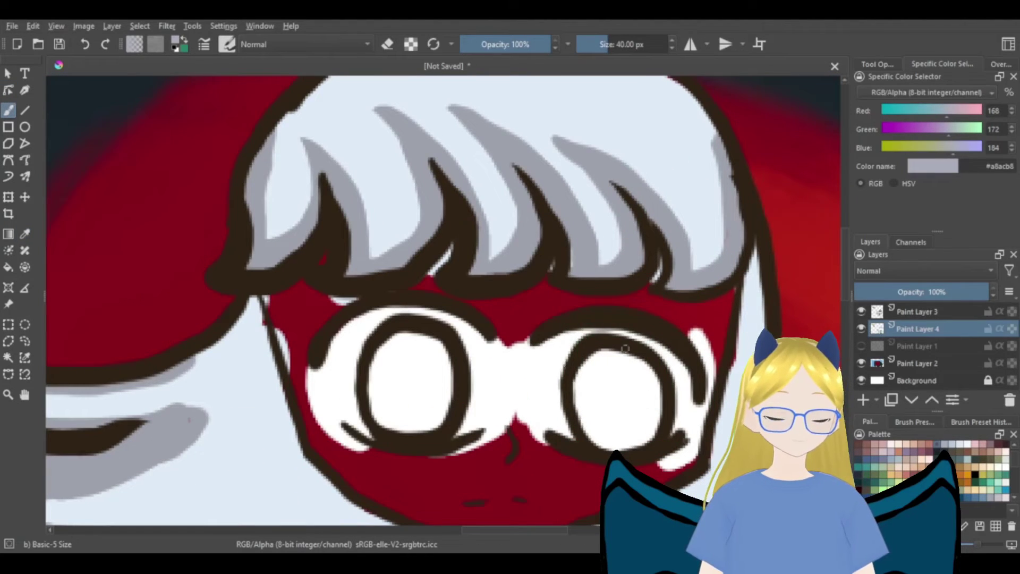
key(ctrl+z)
mouse_move(402, 334)
mouse_down()
mouse_move(401, 350)
mouse_move(460, 397)
mouse_up()
mouse_move(617, 351)
mouse_down()
mouse_move(617, 398)
mouse_move(659, 411)
mouse_up()
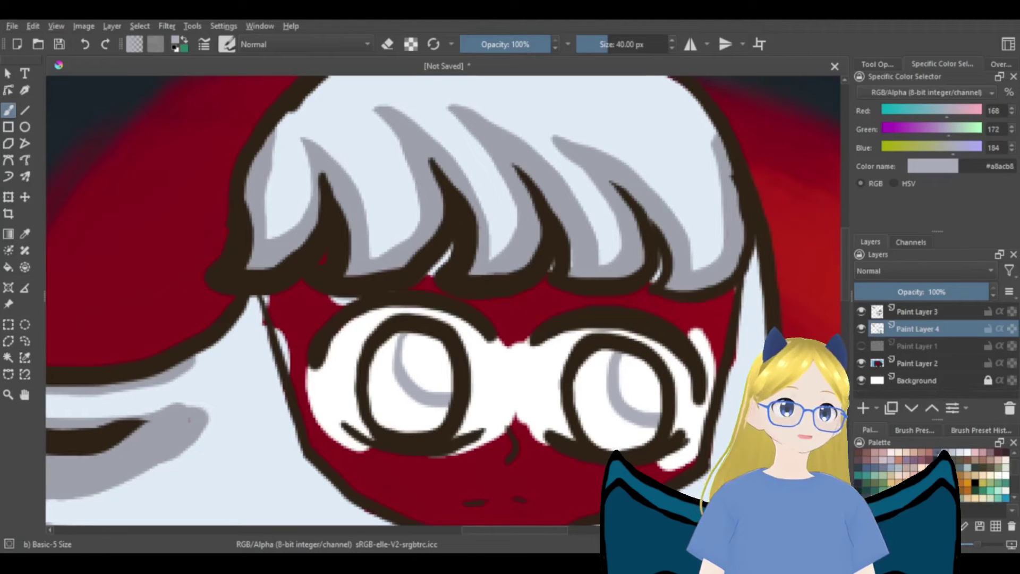
- Paint the central figure's pupils in dark grey #5c5052 and fill the outer part of both irises in light grey #a7abb7
click(929, 449)
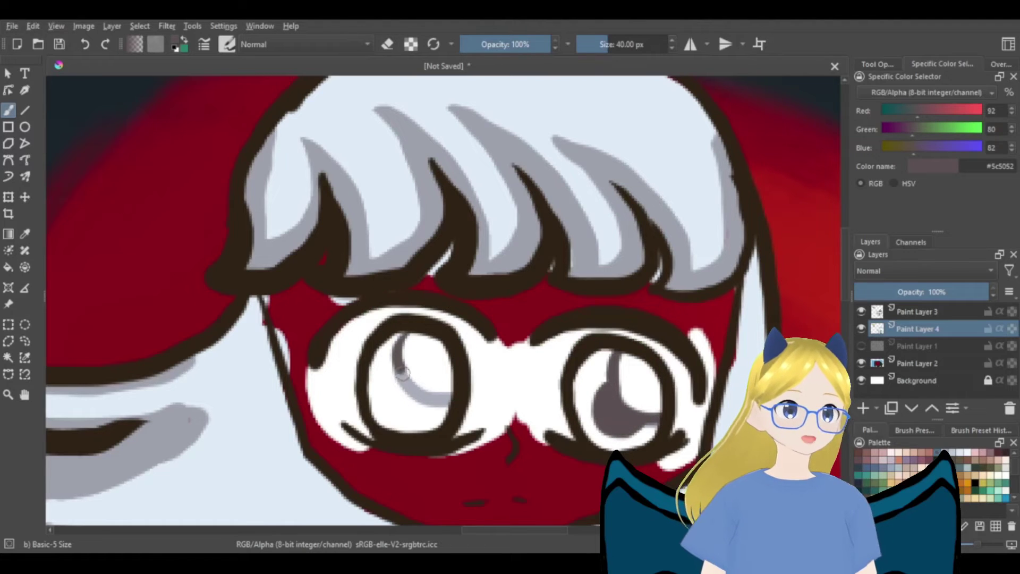
drag(403, 373, 452, 396)
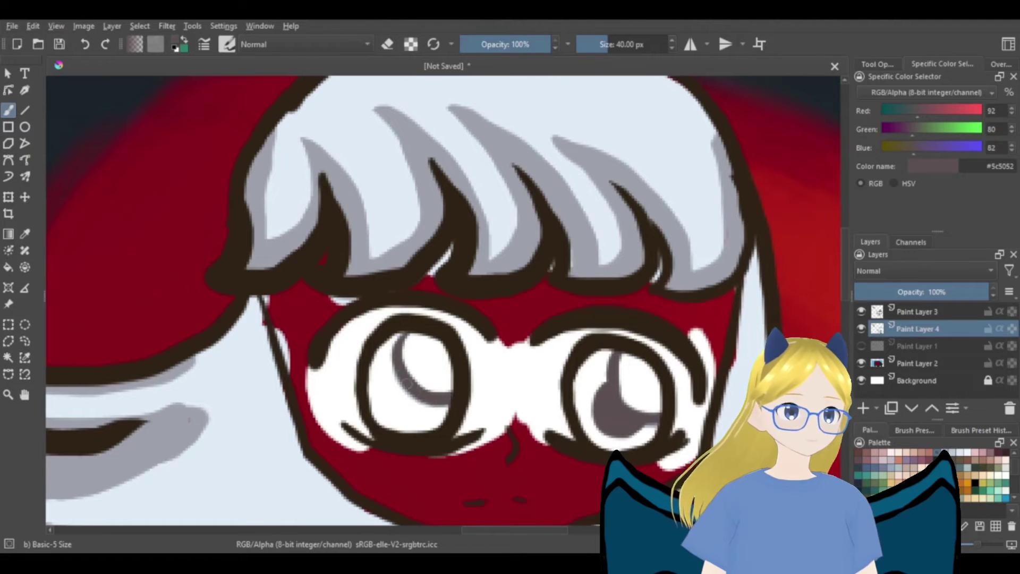
click(944, 452)
drag(431, 404, 446, 402)
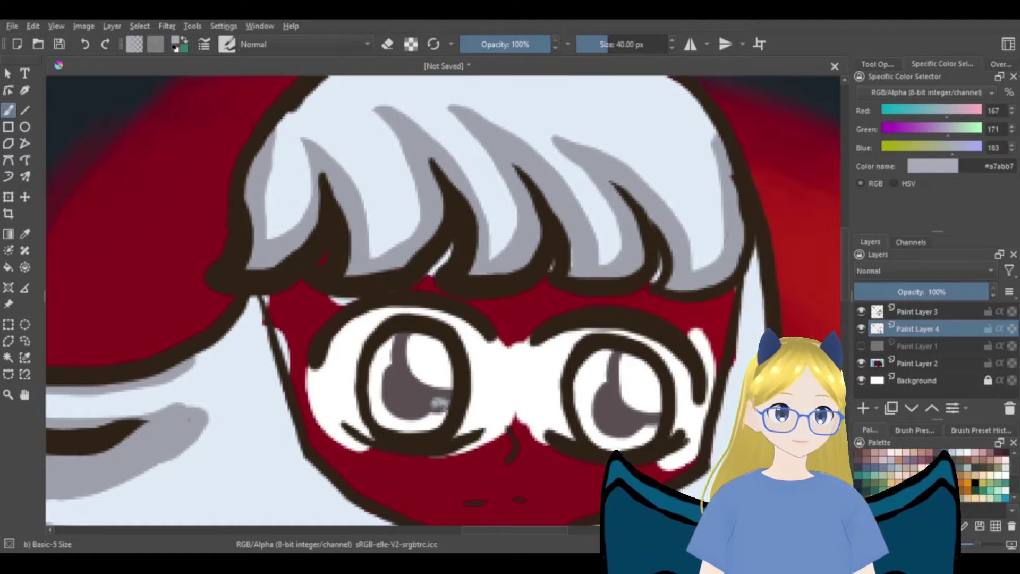
mouse_move(385, 419)
mouse_down()
mouse_move(373, 375)
mouse_move(386, 352)
mouse_up()
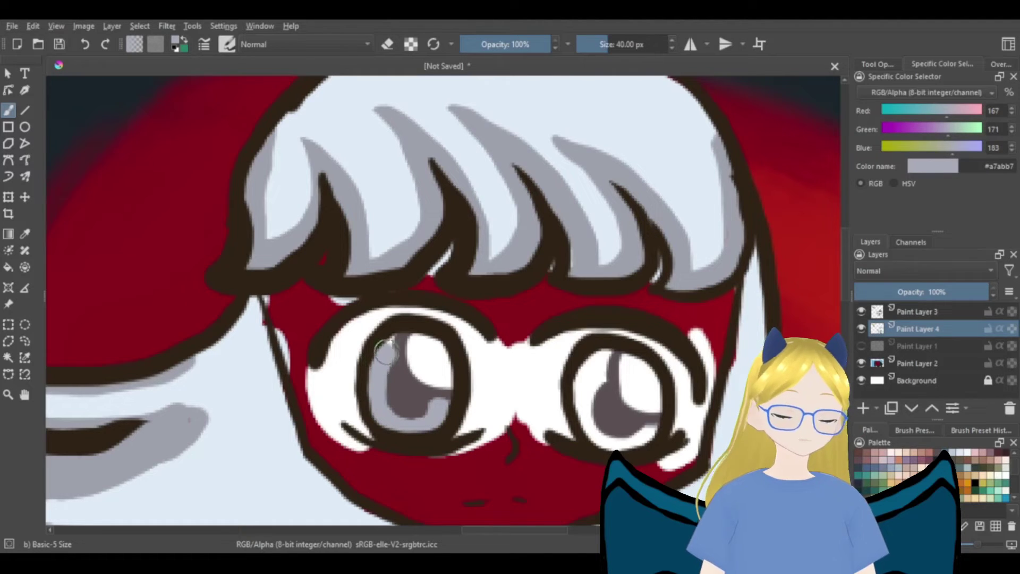
drag(604, 357, 590, 367)
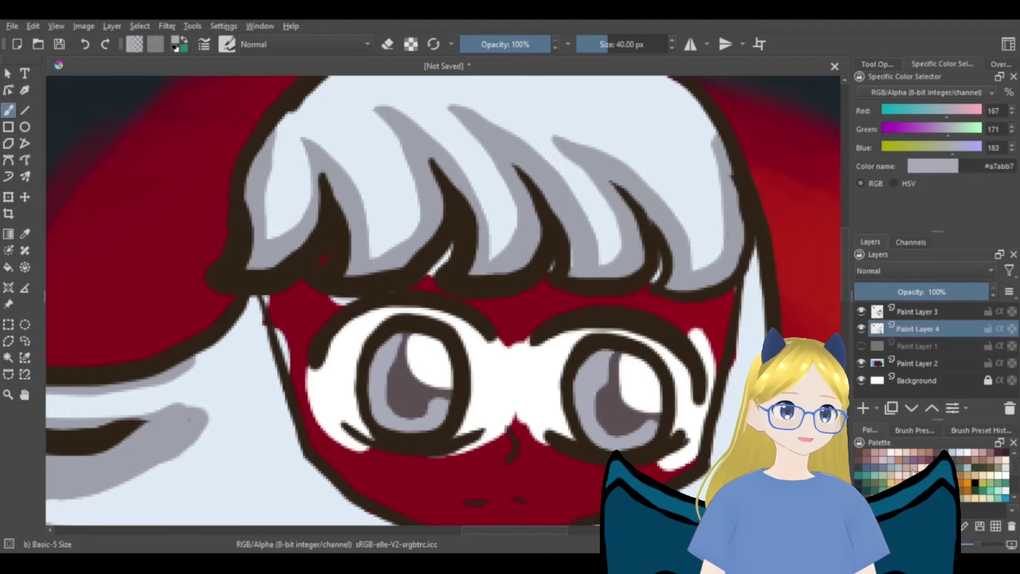
ctrl+click(436, 378)
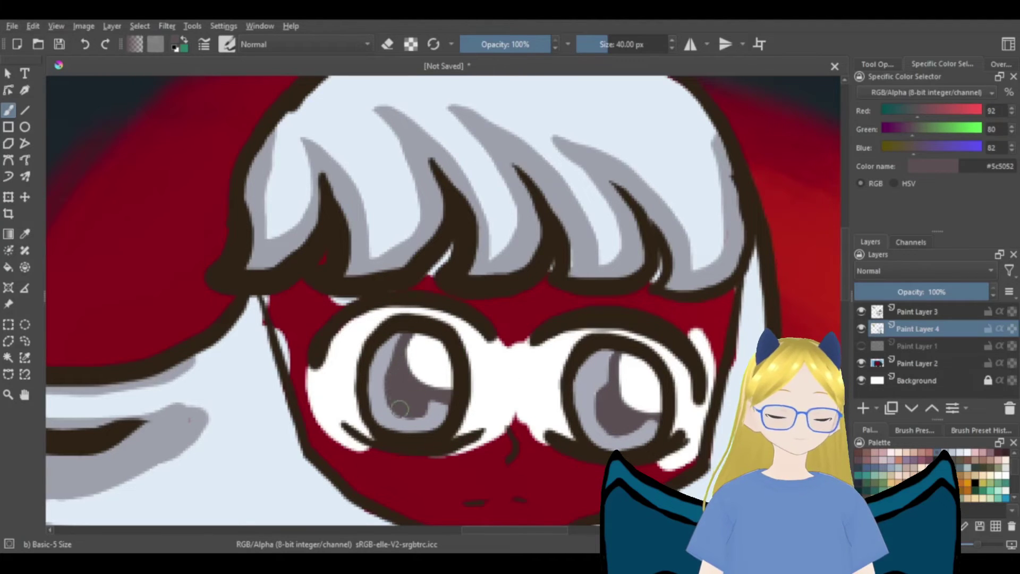
drag(399, 408, 433, 401)
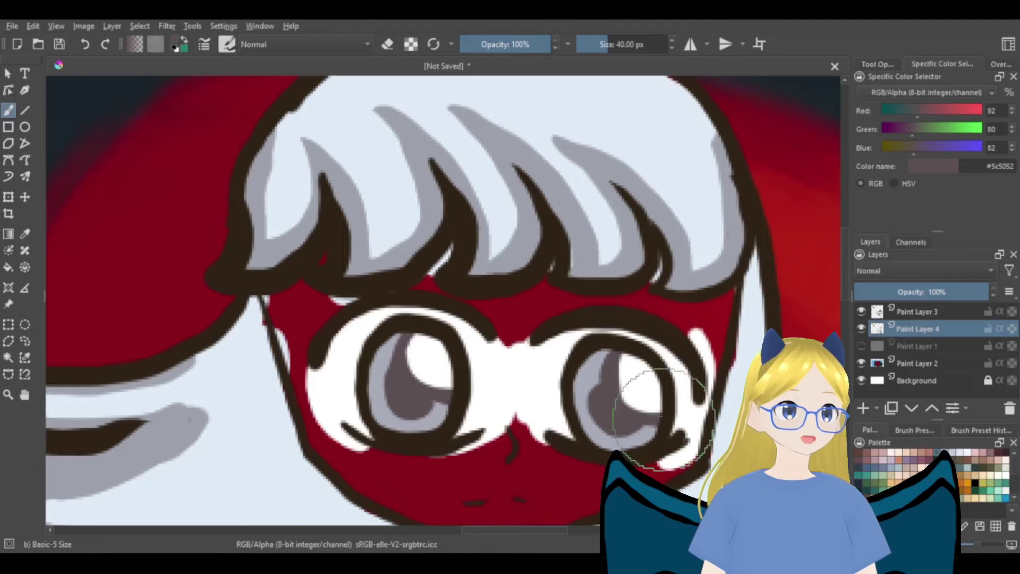
- Sample skin tone #ecce9c from the white-haired reference figure and fill the central figure's face around the eyes
scroll(648, 352, down, 5)
click(25, 234)
click(240, 328)
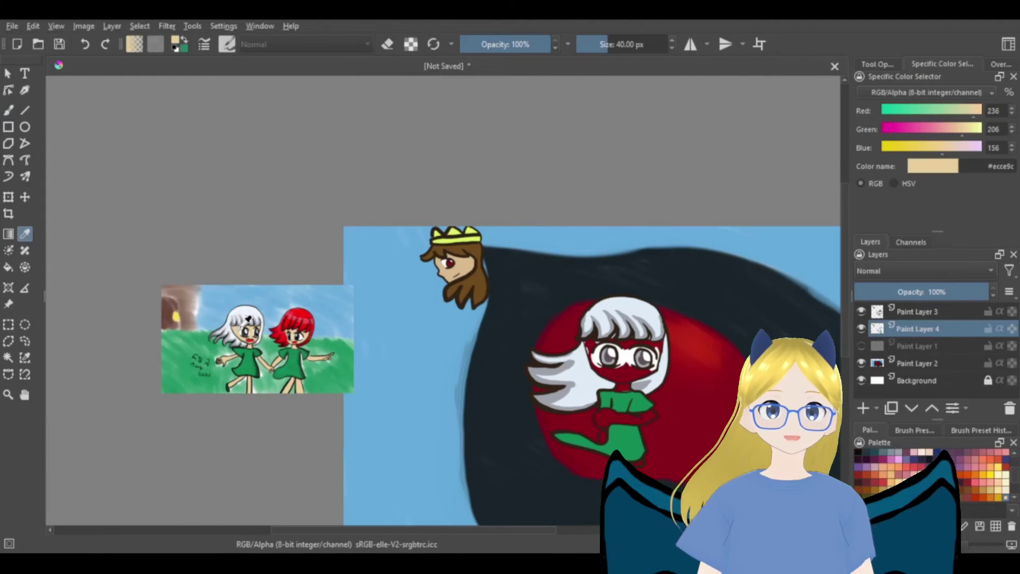
scroll(641, 366, up, 3)
scroll(645, 356, up, 2)
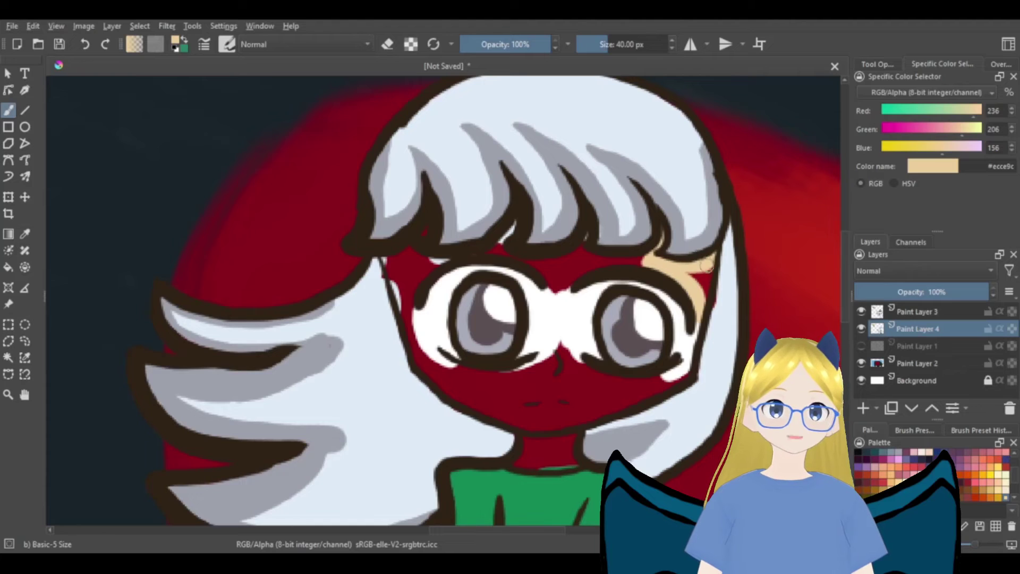
drag(638, 391, 616, 405)
mouse_move(557, 264)
mouse_down()
mouse_move(558, 306)
mouse_move(521, 370)
mouse_move(570, 305)
mouse_move(597, 374)
mouse_move(556, 360)
mouse_move(557, 278)
mouse_move(493, 247)
mouse_move(419, 264)
mouse_move(420, 242)
mouse_move(428, 262)
mouse_up()
mouse_move(409, 306)
mouse_down()
mouse_move(395, 258)
mouse_move(405, 313)
mouse_move(459, 376)
mouse_move(413, 346)
mouse_move(487, 390)
mouse_move(457, 378)
mouse_move(500, 377)
mouse_move(489, 410)
mouse_move(466, 400)
mouse_move(594, 415)
mouse_move(564, 421)
mouse_move(479, 389)
mouse_move(609, 394)
mouse_move(582, 374)
mouse_move(531, 388)
mouse_up()
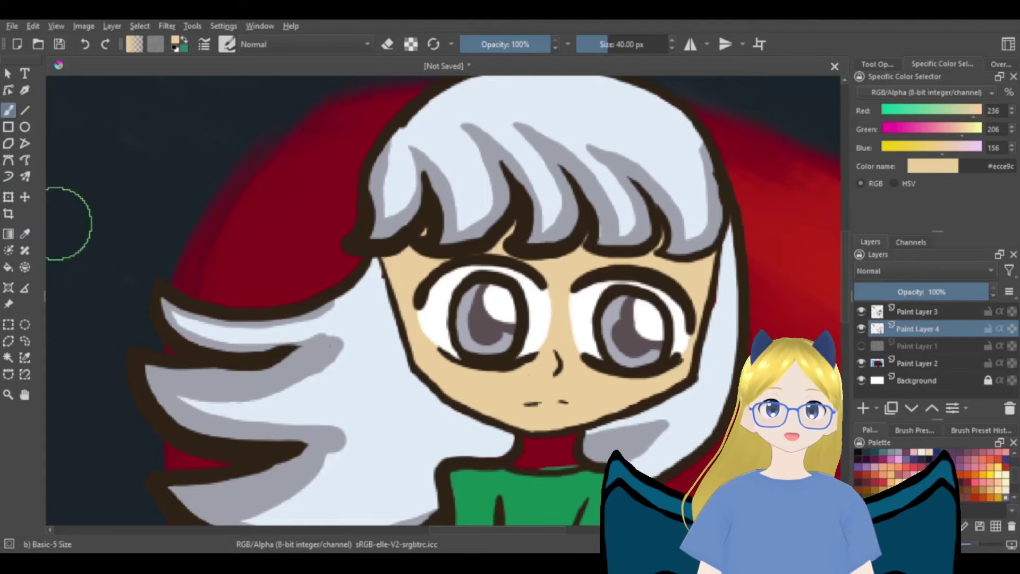
- Resample skin tone #ecce9c from the central figure's face and fill the neck with it
click(23, 237)
click(384, 352)
click(9, 110)
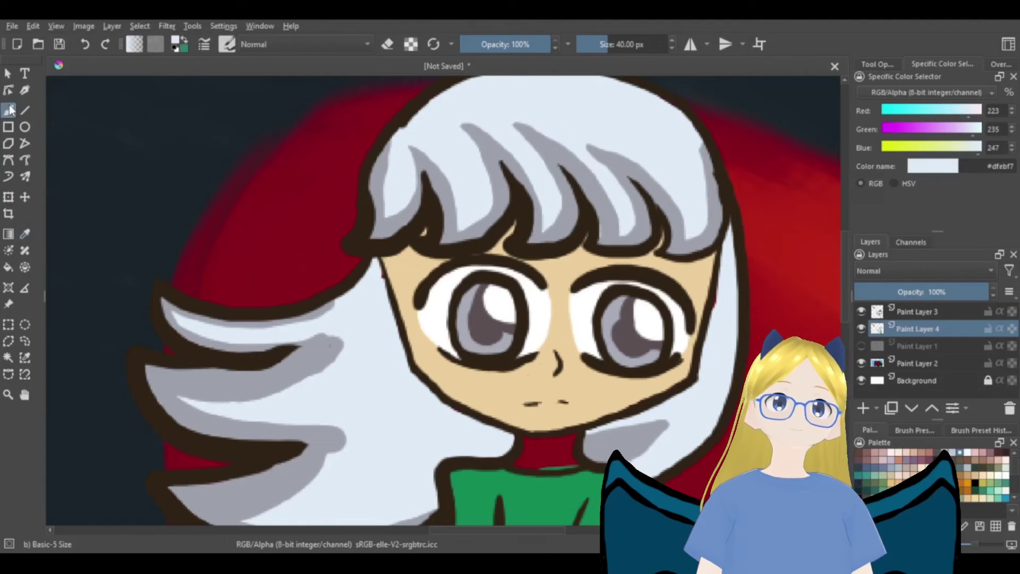
click(24, 234)
click(562, 269)
drag(845, 295, 845, 329)
click(8, 110)
mouse_move(564, 269)
mouse_down()
mouse_move(558, 285)
mouse_move(531, 292)
mouse_move(538, 282)
mouse_up()
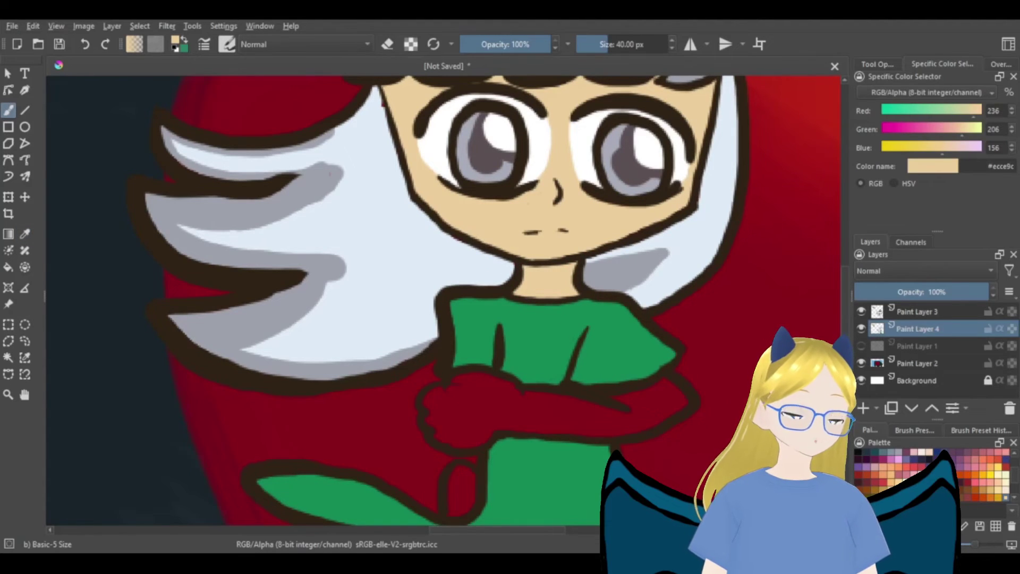
- Fill the central figure's folded arm and hand, the standing leg and the small area under the hem with the same skin tone
drag(845, 335, 845, 344)
drag(511, 531, 542, 530)
scroll(538, 526, left, 4)
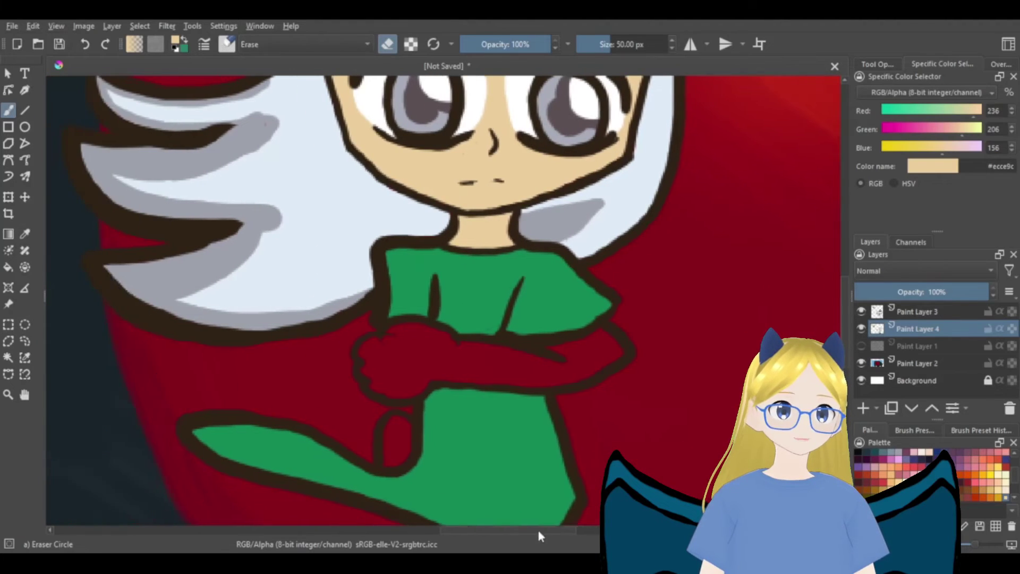
mouse_move(684, 347)
mouse_down()
mouse_move(654, 371)
mouse_move(634, 360)
mouse_move(651, 343)
mouse_move(621, 377)
mouse_move(633, 381)
mouse_move(596, 376)
mouse_move(617, 368)
mouse_move(510, 353)
mouse_move(490, 333)
mouse_move(462, 339)
mouse_move(459, 360)
mouse_move(450, 341)
mouse_move(442, 378)
mouse_move(479, 389)
mouse_move(527, 375)
mouse_move(463, 377)
mouse_up()
drag(845, 348, 846, 352)
scroll(615, 341, down, 5)
mouse_move(615, 342)
mouse_down()
mouse_move(604, 409)
mouse_move(547, 314)
mouse_move(603, 412)
mouse_move(566, 325)
mouse_up()
drag(633, 299, 608, 307)
- Sample green #128955 from the dress and fill the small loop below the fist and the shoe
key(p)
click(581, 213)
key(b)
drag(462, 183, 467, 212)
mouse_move(638, 419)
mouse_down()
mouse_move(631, 469)
mouse_move(620, 437)
mouse_move(600, 466)
mouse_up()
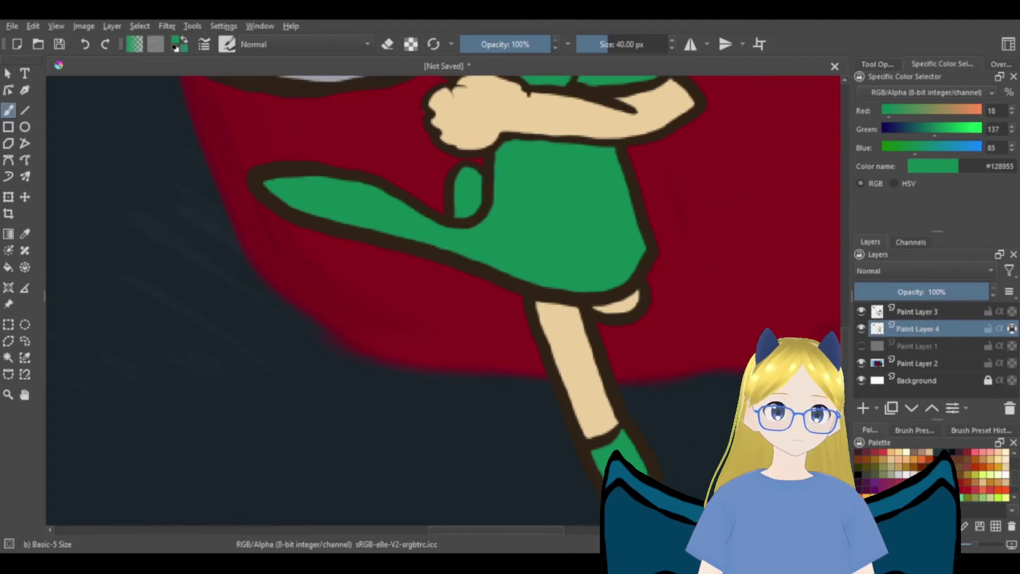
- Shade the central figure's shoe and the edges of both sleeves in dark green #325340
ctrl+click(619, 428)
drag(638, 461, 623, 433)
drag(844, 361, 845, 325)
mouse_move(504, 203)
mouse_down()
mouse_move(492, 236)
mouse_move(461, 235)
mouse_up()
mouse_move(595, 174)
mouse_down()
mouse_move(679, 222)
mouse_move(668, 238)
mouse_move(614, 254)
mouse_move(652, 250)
mouse_up()
click(916, 312)
key(e)
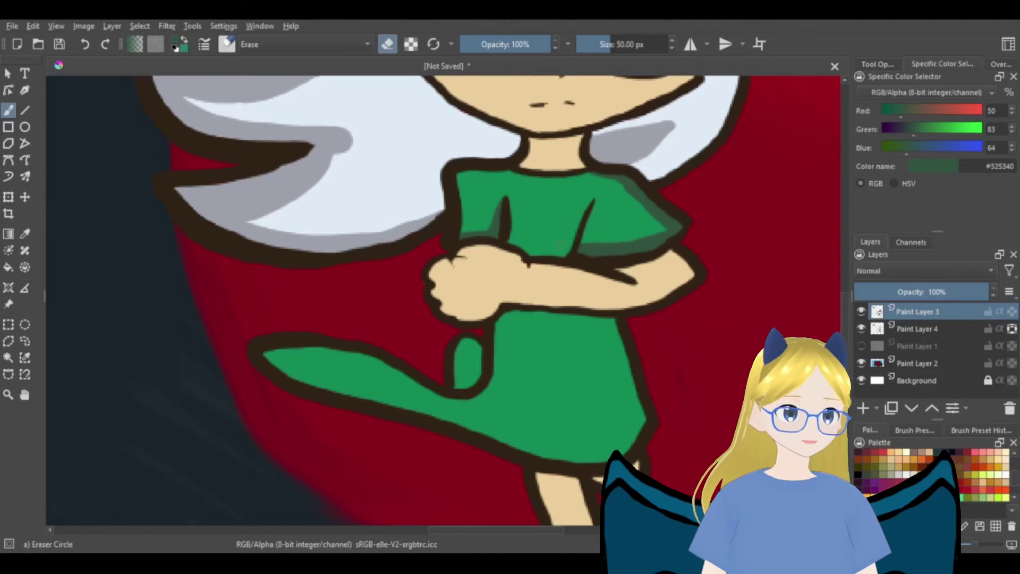
click(913, 329)
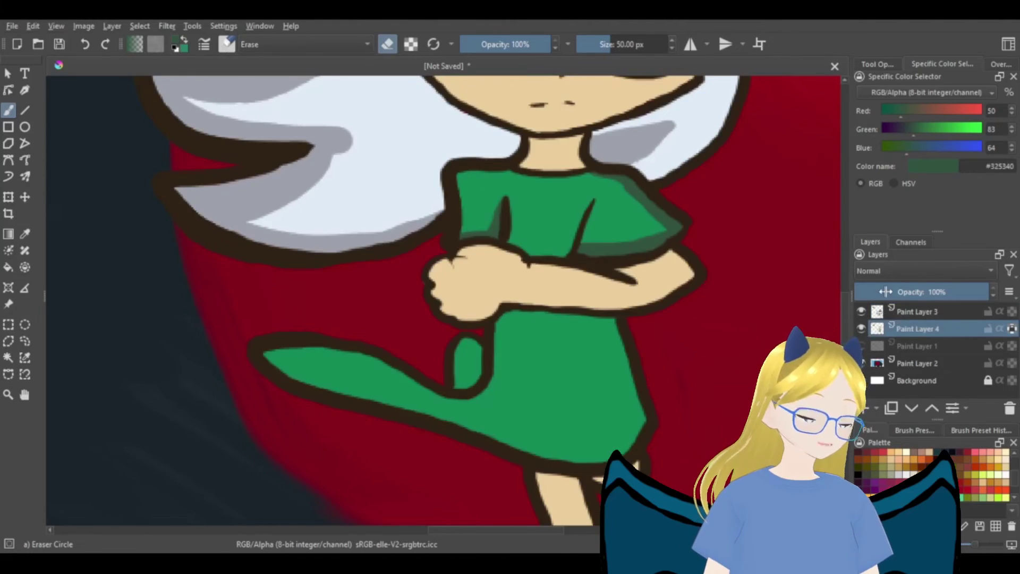
ctrl+click(591, 403)
key(e)
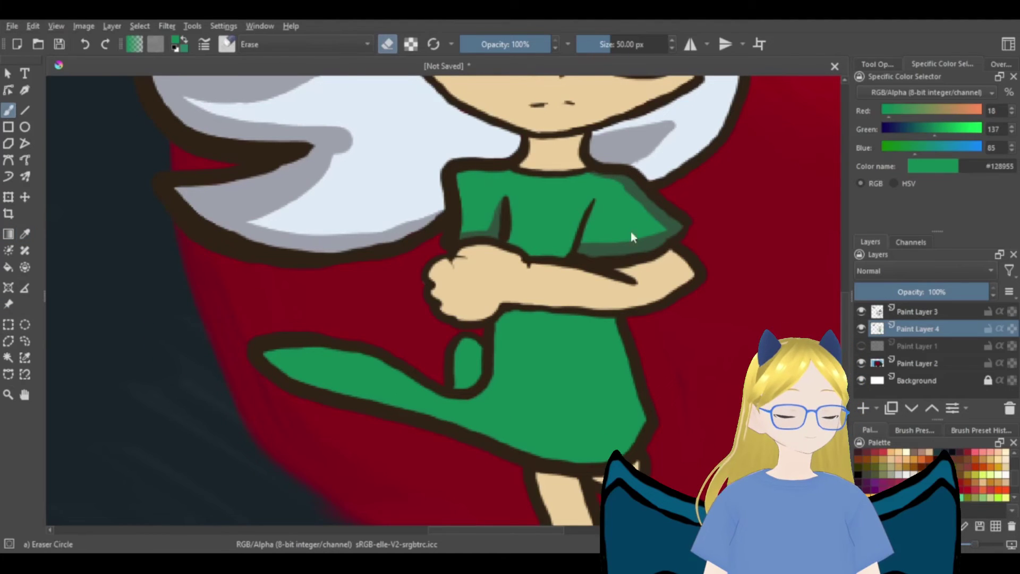
- Sample dark green #325340 from the sleeve and shade the dress's side, its hem and the underside of the outstretched green leg
scroll(642, 213, up, 2)
click(25, 234)
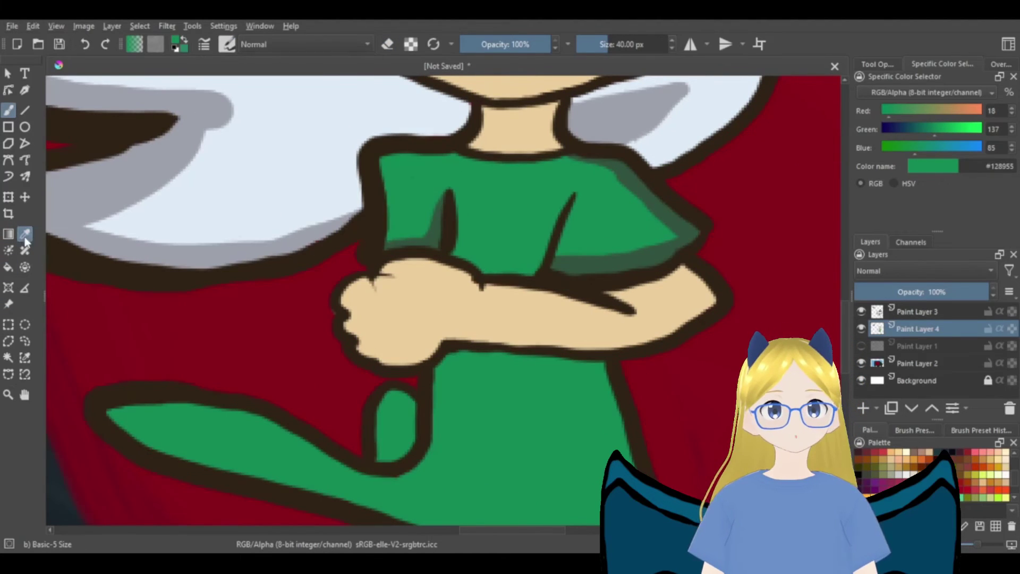
click(683, 221)
scroll(683, 221, down, 3)
click(8, 110)
scroll(678, 298, up, 2)
drag(657, 272, 674, 348)
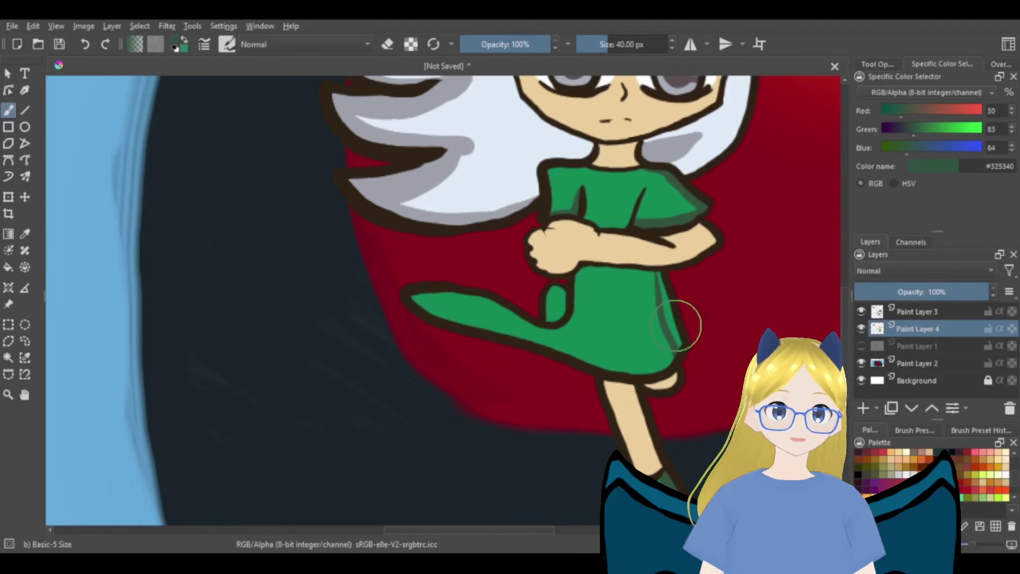
mouse_move(468, 314)
mouse_down()
mouse_move(638, 353)
mouse_move(682, 345)
mouse_up()
mouse_move(661, 283)
mouse_down()
mouse_move(665, 367)
mouse_move(663, 359)
mouse_move(626, 367)
mouse_move(638, 364)
mouse_move(575, 356)
mouse_move(483, 332)
mouse_move(456, 317)
mouse_up()
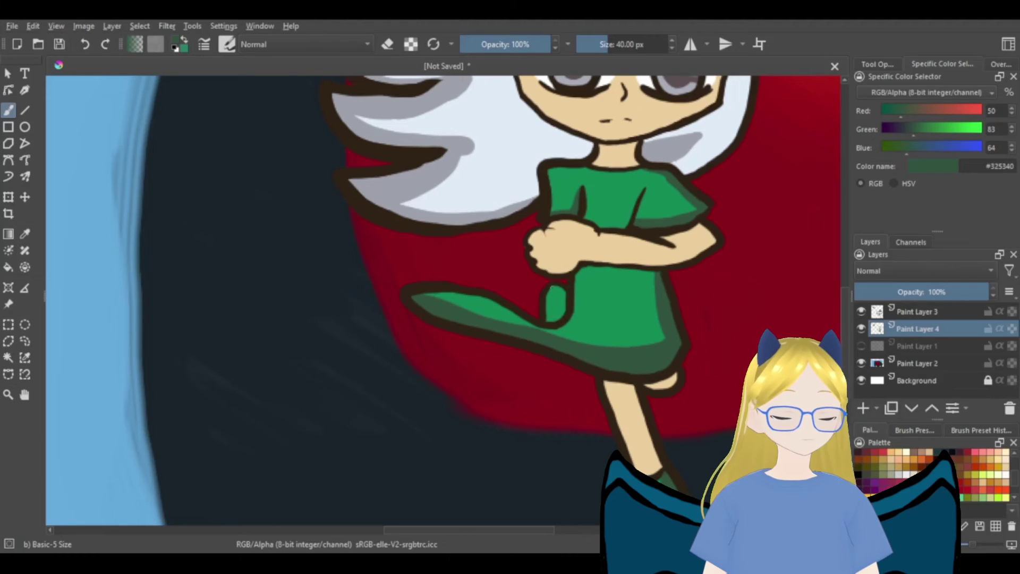
- Show and select Paint Layer 1, and sketch a raised hand, bent arm and body line for the crowned figure
scroll(550, 313, down, 4)
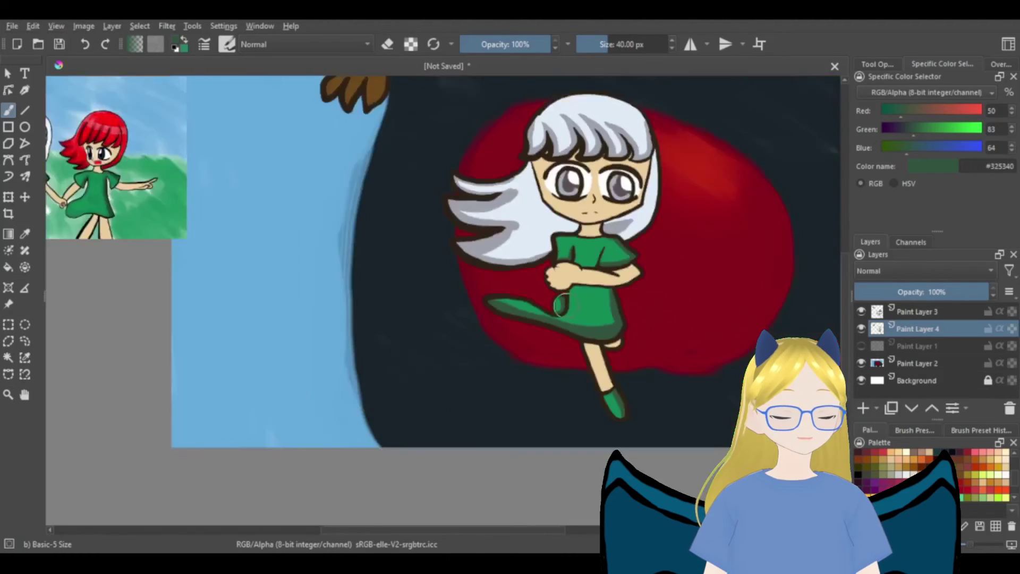
scroll(449, 214, up, 3)
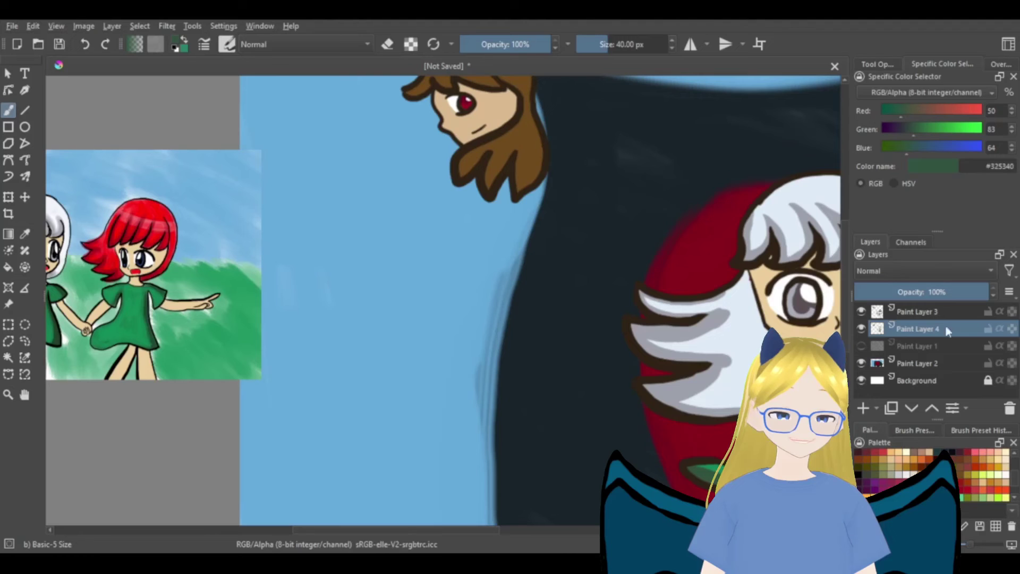
click(861, 345)
click(906, 346)
drag(846, 273, 845, 244)
scroll(420, 281, up, 1)
mouse_move(390, 255)
mouse_down()
mouse_move(429, 259)
mouse_move(379, 247)
mouse_move(414, 223)
mouse_move(416, 246)
mouse_move(401, 238)
mouse_move(396, 262)
mouse_move(402, 208)
mouse_move(394, 260)
mouse_up()
key(ctrl+z)
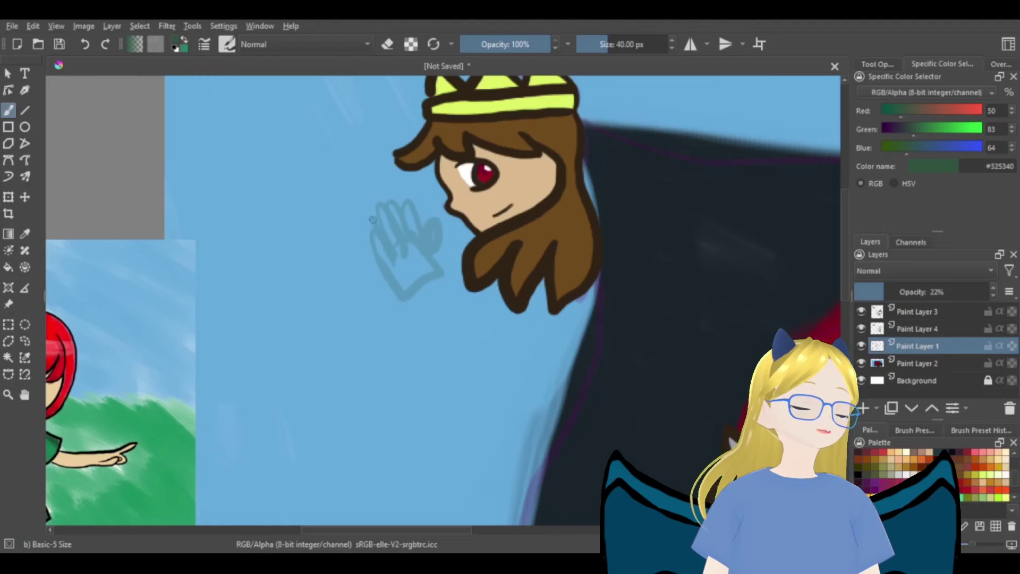
drag(427, 274, 488, 335)
mouse_move(393, 279)
mouse_down()
mouse_move(470, 348)
mouse_move(555, 319)
mouse_move(526, 293)
mouse_up()
mouse_move(514, 361)
mouse_down()
mouse_move(499, 446)
mouse_move(520, 486)
mouse_up()
- Select Paint Layer 3, sample dark brown #2e2215 from the crowned figure's outline, and ink the bent arm along the sketch
click(917, 311)
click(28, 234)
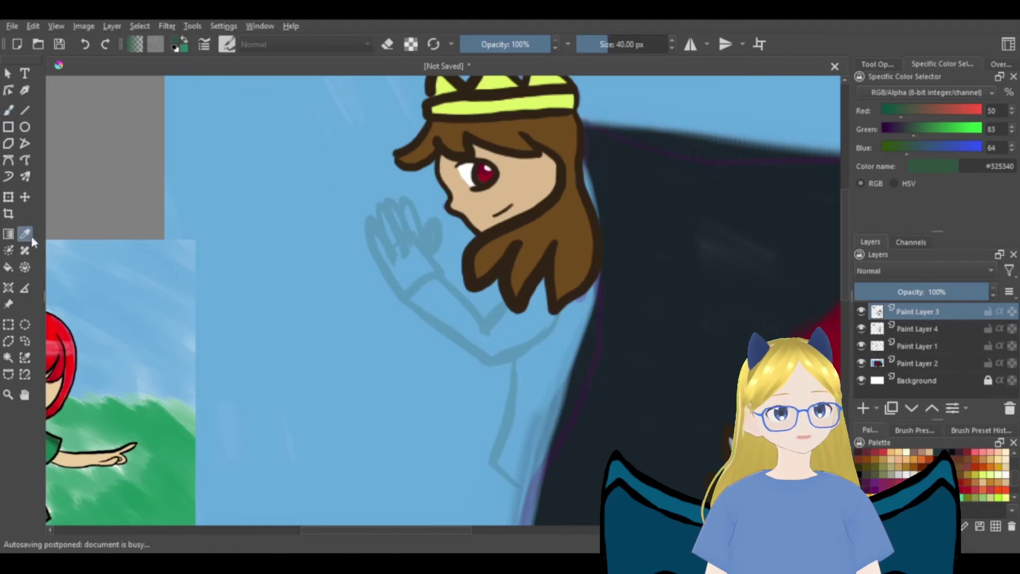
click(546, 205)
click(9, 111)
scroll(442, 270, up, 1)
mouse_move(531, 315)
mouse_down()
mouse_move(504, 349)
mouse_move(433, 271)
mouse_up()
scroll(536, 319, down, 2)
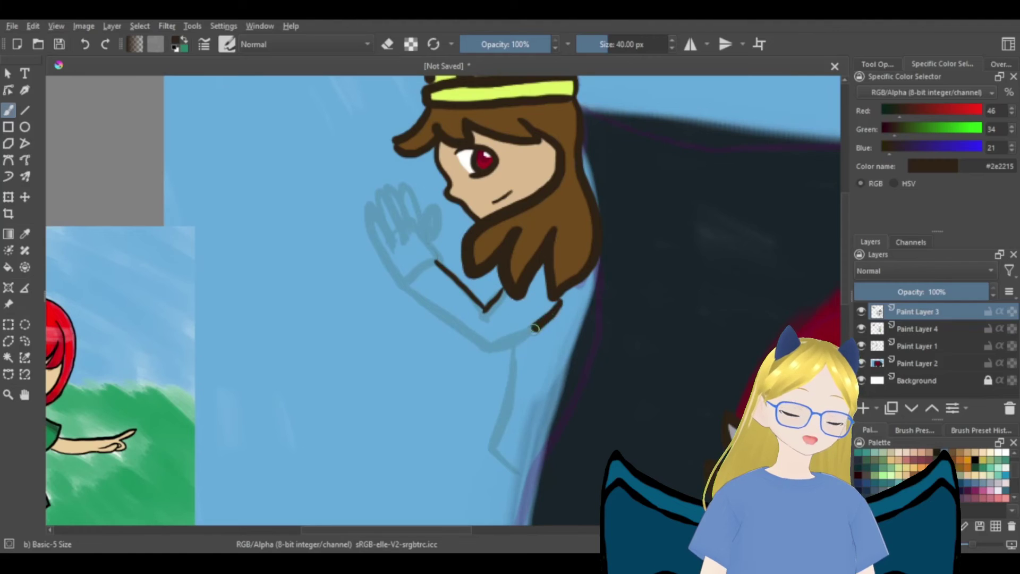
scroll(389, 229, up, 1)
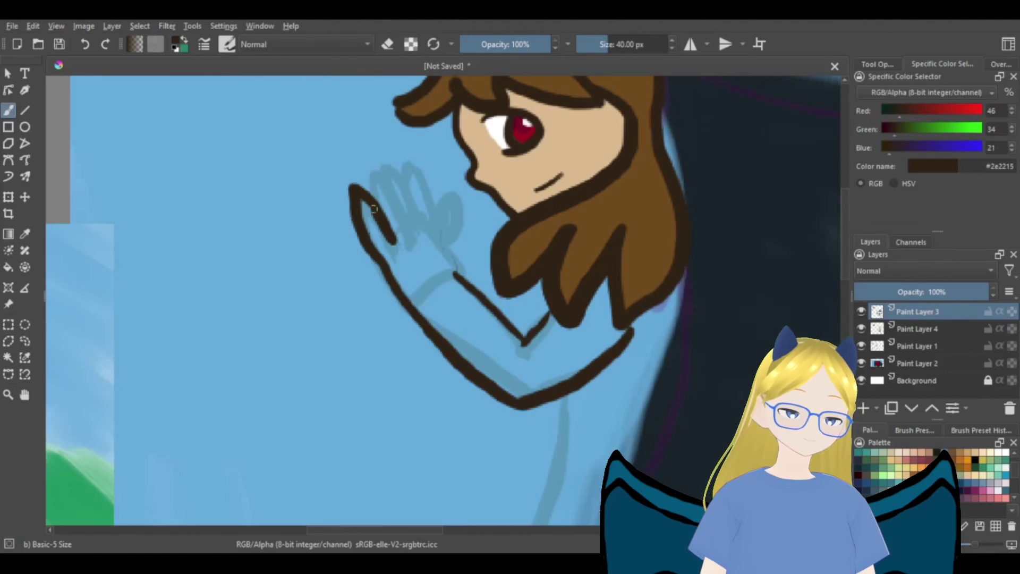
- Try to ink the raised hand's fingers and thumb along the sketch, and erase them
drag(366, 198, 405, 228)
drag(379, 170, 419, 229)
mouse_move(400, 168)
mouse_down()
mouse_move(454, 247)
mouse_move(454, 273)
mouse_up()
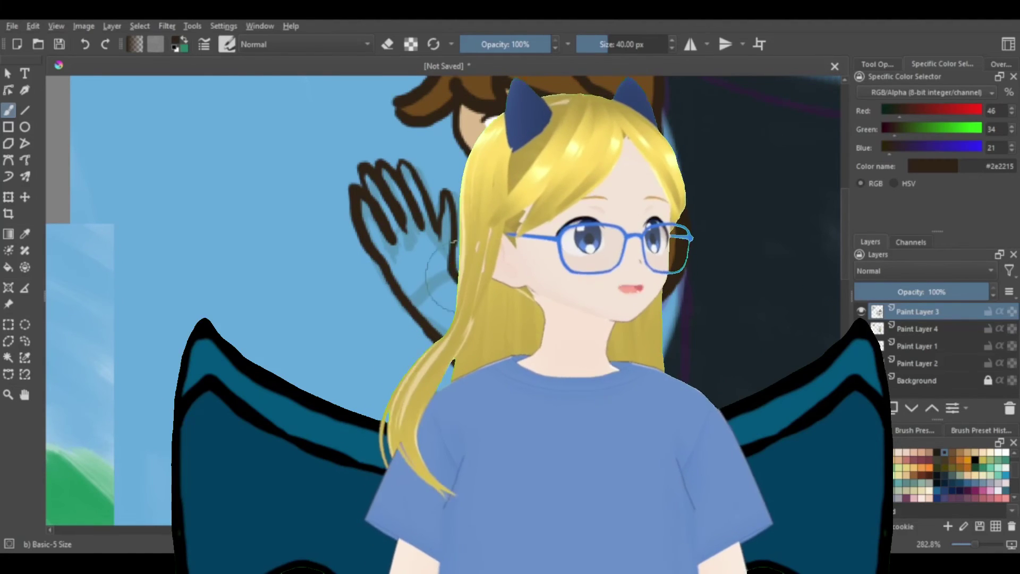
key(slash)
mouse_move(428, 192)
mouse_down()
mouse_move(454, 238)
mouse_move(372, 255)
mouse_up()
mouse_move(457, 271)
mouse_down()
mouse_move(398, 308)
mouse_move(336, 254)
mouse_up()
key(e)
- Ink the raised hand with its thumb on the side away from the face, and outline the body below the elbow
drag(360, 182, 387, 260)
mouse_move(378, 167)
mouse_down()
mouse_move(403, 254)
mouse_move(422, 245)
mouse_up()
drag(413, 180, 466, 287)
drag(402, 255, 419, 245)
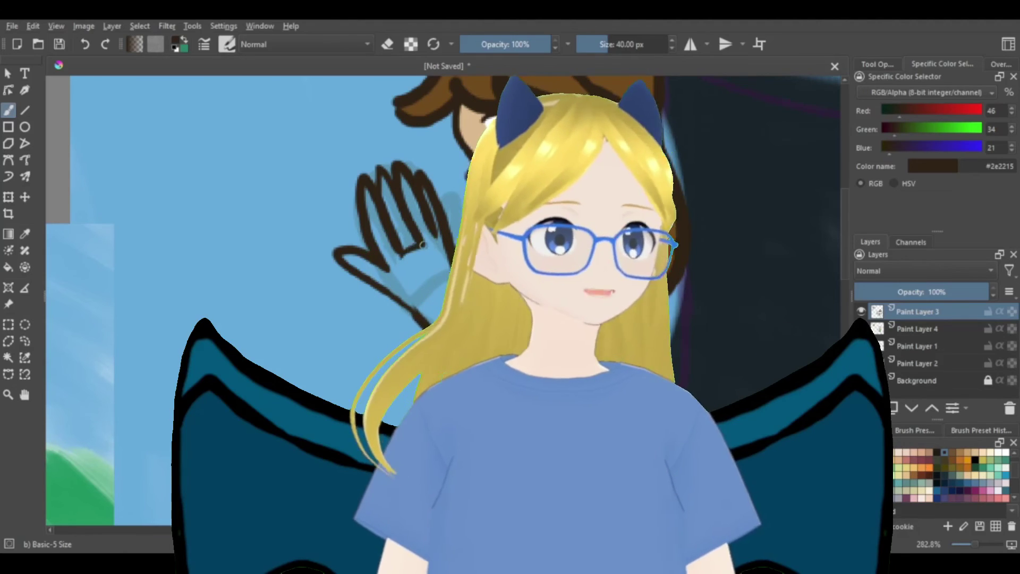
scroll(528, 239, down, 5)
mouse_move(565, 216)
mouse_down()
mouse_move(540, 348)
mouse_move(599, 414)
mouse_up()
- Sample skin tone #daba8f from the crowned figure's face and fill the raised hand and arm on Paint Layer 4
drag(844, 300, 855, 251)
click(25, 233)
click(510, 234)
click(8, 111)
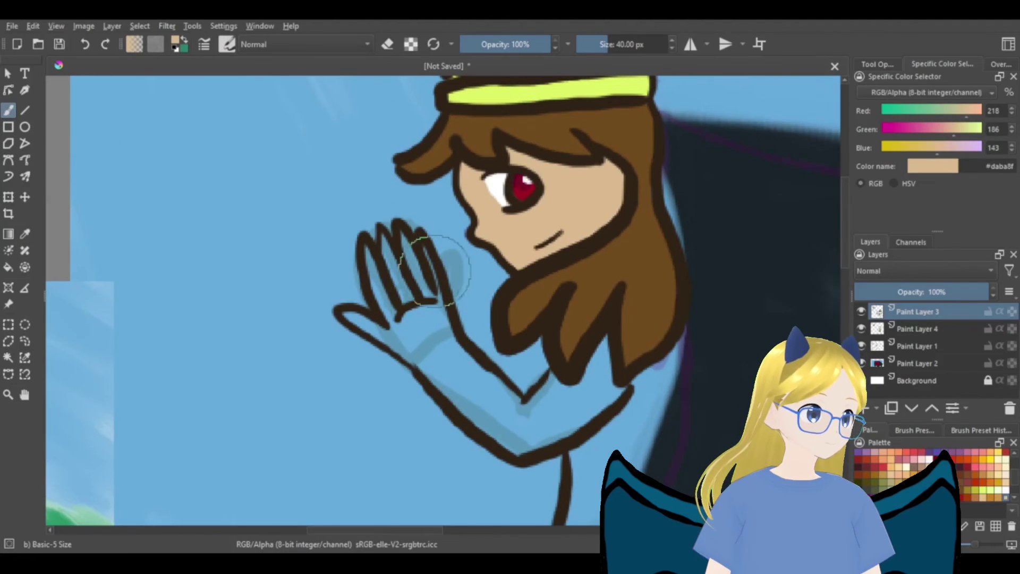
click(931, 330)
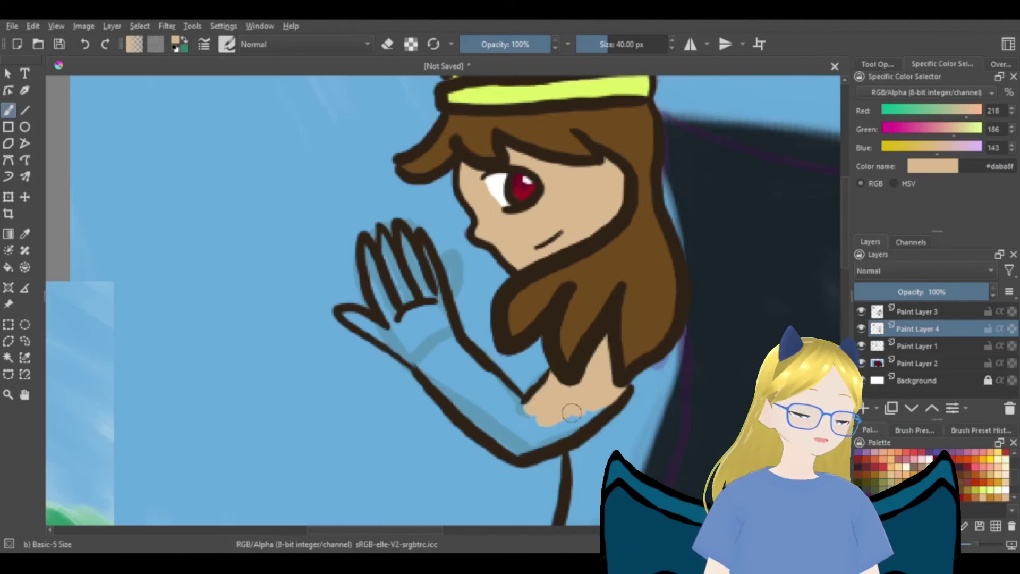
mouse_move(523, 445)
mouse_down()
mouse_move(492, 433)
mouse_move(420, 340)
mouse_move(478, 372)
mouse_move(515, 417)
mouse_up()
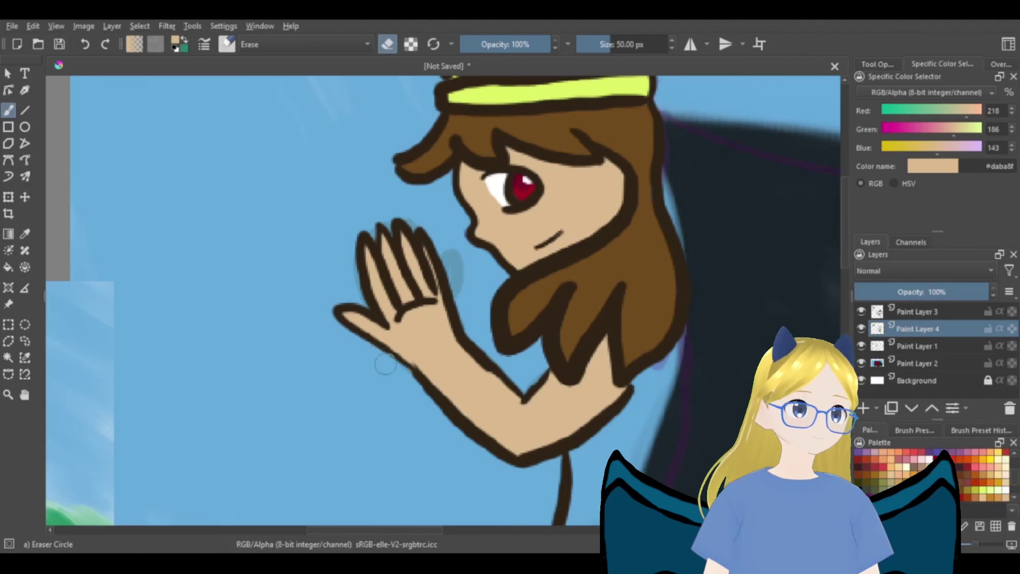
- Sample dark red #780129 from the crowned figure's eye
scroll(414, 319, down, 1)
click(25, 234)
scroll(497, 237, up, 4)
click(497, 191)
scroll(497, 191, down, 5)
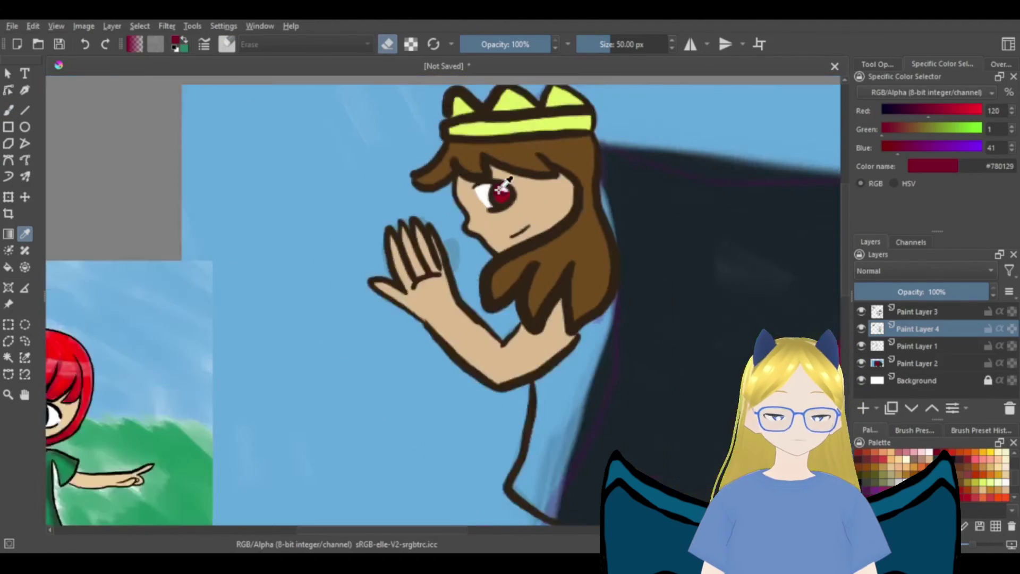
scroll(550, 344, up, 1)
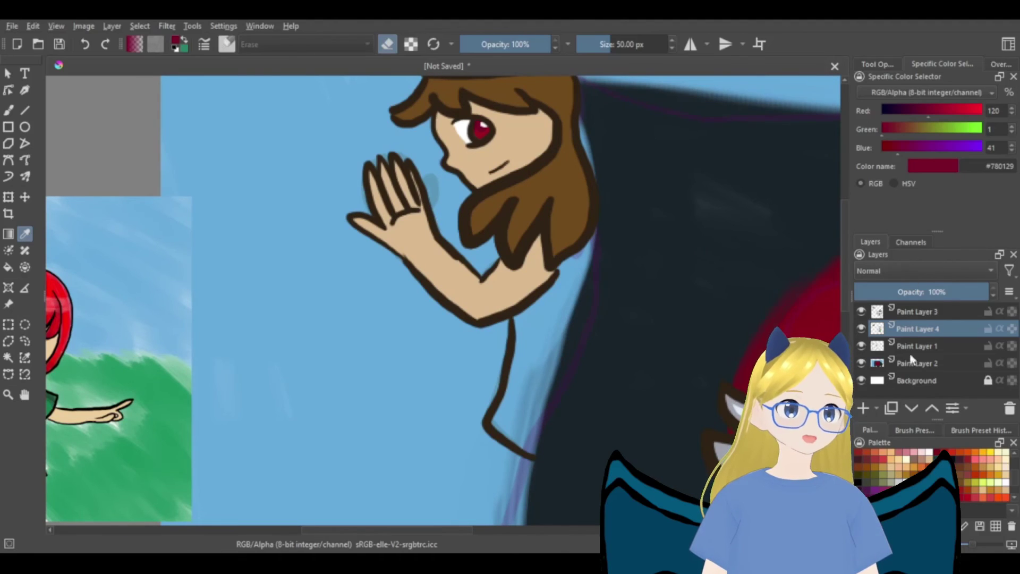
- Fill the crowned figure's clothing behind the hair and below the arm with dark red on Paint Layer 4, using Bristles-1 Details at 16 px
click(914, 431)
click(877, 486)
click(957, 482)
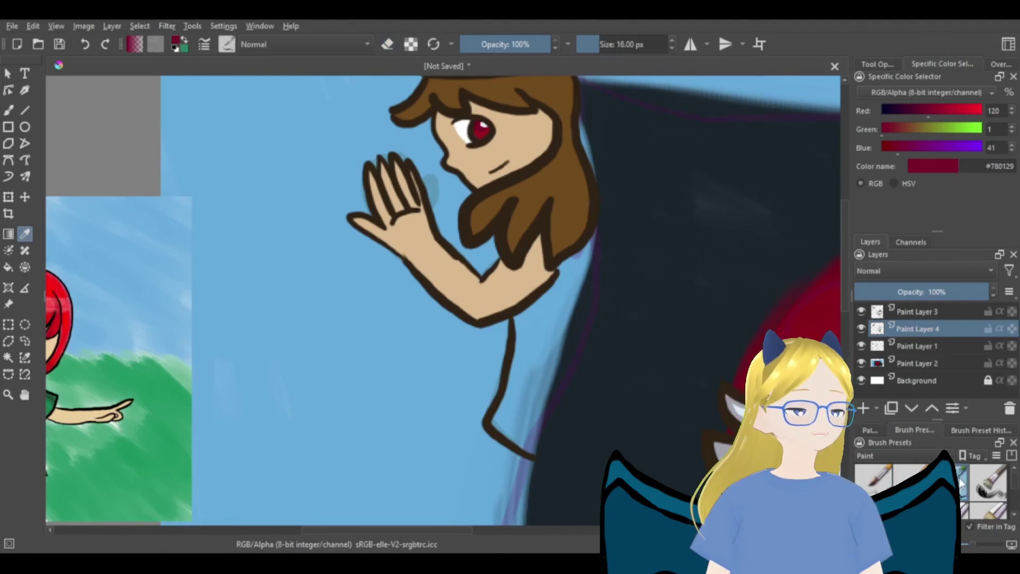
key(b)
key(p)
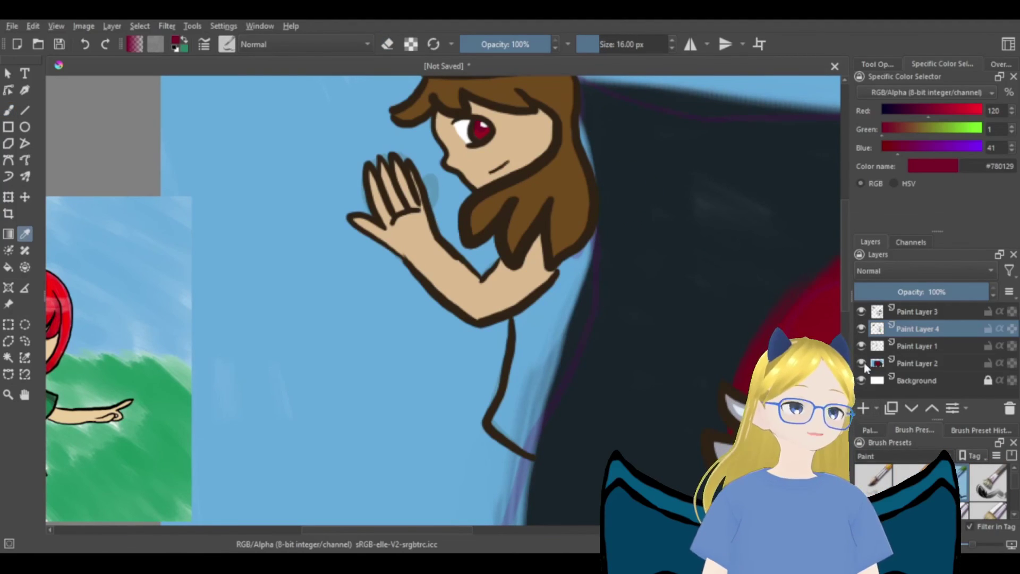
click(878, 383)
key(b)
key(e)
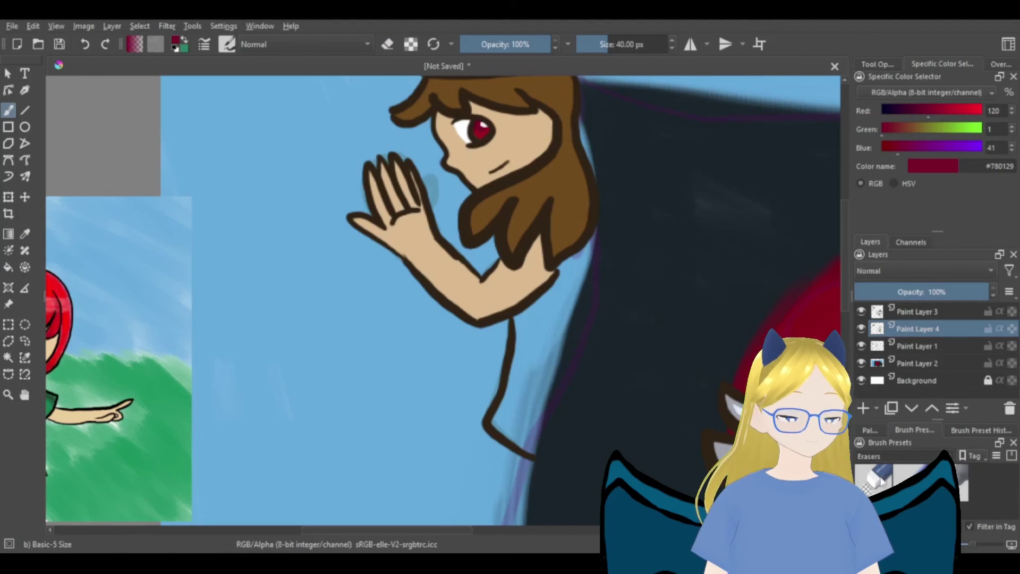
click(882, 500)
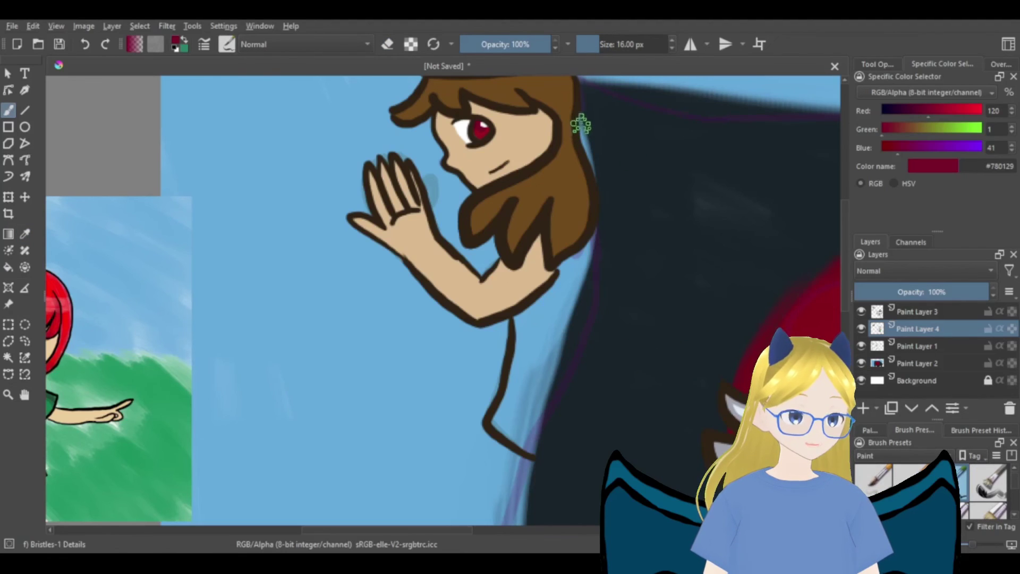
drag(581, 122, 591, 160)
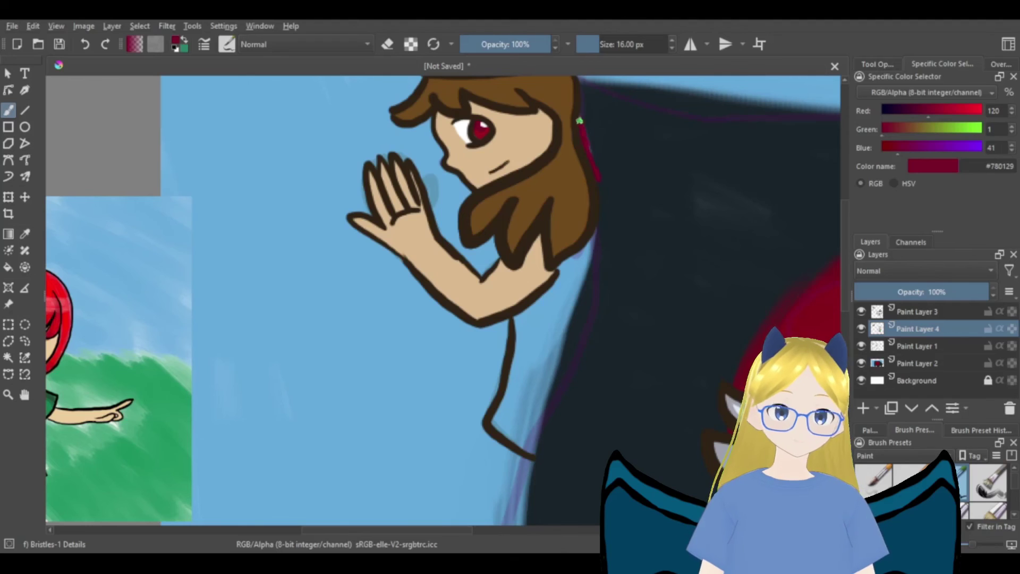
mouse_move(596, 230)
mouse_down()
mouse_move(535, 447)
mouse_move(514, 441)
mouse_move(500, 417)
mouse_move(520, 363)
mouse_move(520, 317)
mouse_move(582, 259)
mouse_move(520, 318)
mouse_move(564, 305)
mouse_move(527, 451)
mouse_move(547, 326)
mouse_move(515, 425)
mouse_up()
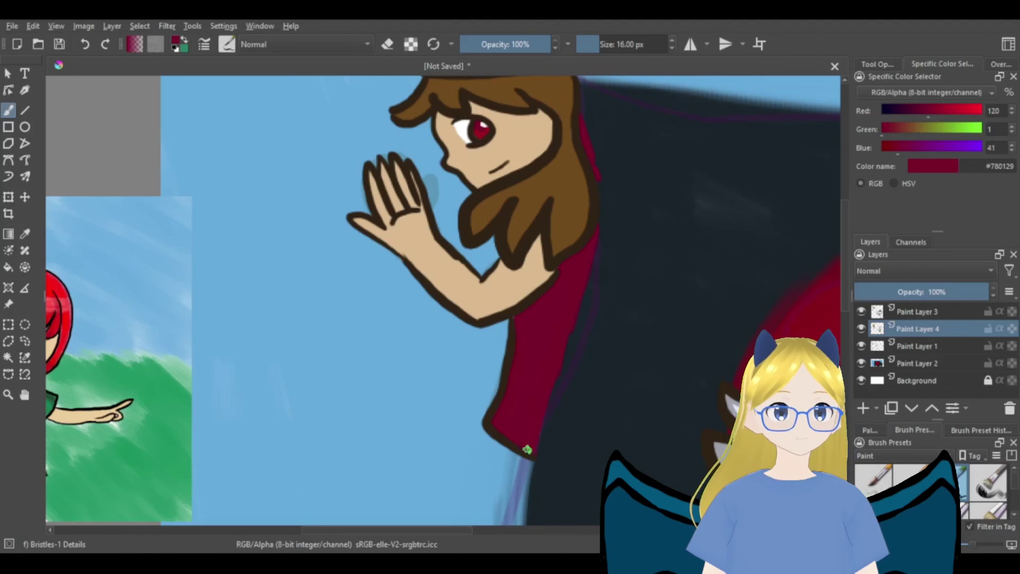
- Hide the sketch lines on Paint Layer 1 and show the whole painting
click(861, 346)
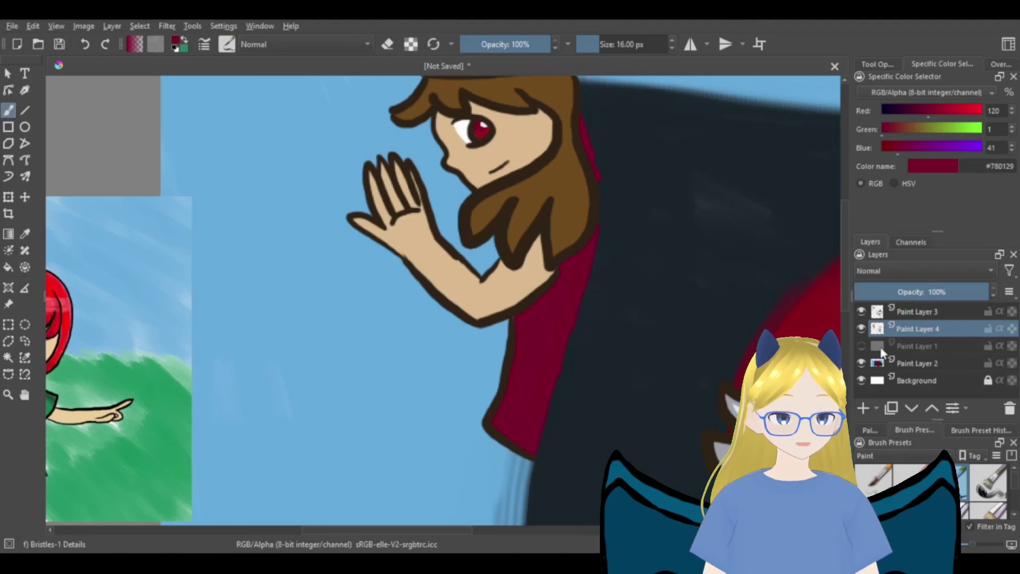
scroll(636, 227, down, 4)
drag(490, 531, 536, 531)
- Select Paint Layer 3, set the paint colour to near-black #000100, and choose the Basic-5 Size ink brush at 40 px
click(922, 312)
drag(927, 110, 880, 110)
drag(898, 147, 881, 147)
click(876, 456)
click(872, 439)
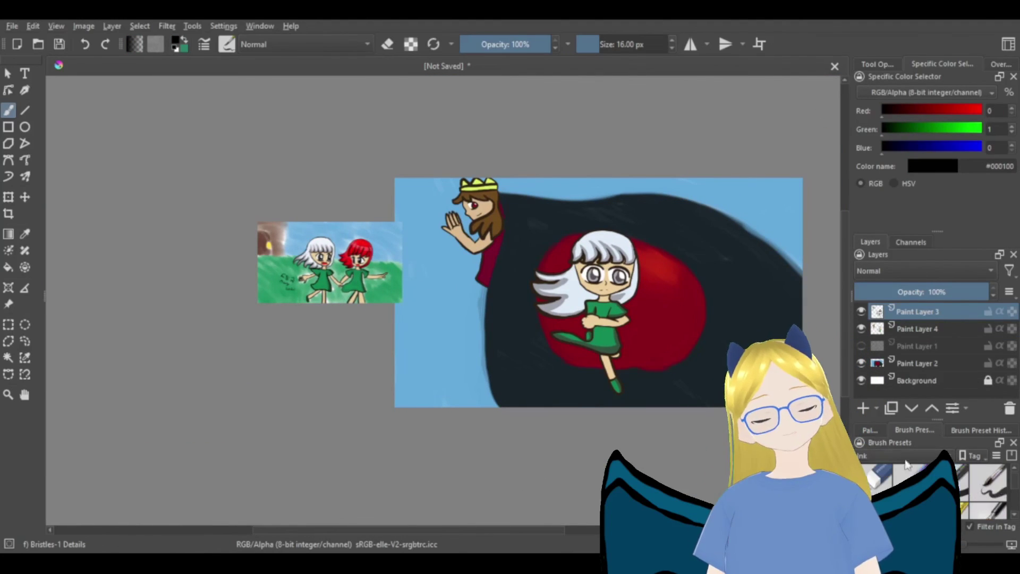
click(988, 482)
- Sign the painting with the artist's initials and "Oct 2022" on the blue sky below the crowned figure
scroll(433, 362, up, 3)
mouse_move(490, 353)
mouse_down()
mouse_move(427, 347)
mouse_move(523, 422)
mouse_move(521, 412)
mouse_up()
scroll(387, 376, up, 1)
mouse_move(397, 372)
mouse_down()
mouse_move(415, 393)
mouse_move(396, 364)
mouse_up()
mouse_move(452, 390)
mouse_down()
mouse_move(449, 414)
mouse_move(466, 419)
mouse_up()
drag(446, 409, 483, 406)
mouse_move(406, 438)
mouse_down()
mouse_move(423, 476)
mouse_move(441, 453)
mouse_move(497, 497)
mouse_up()
drag(505, 460, 534, 497)
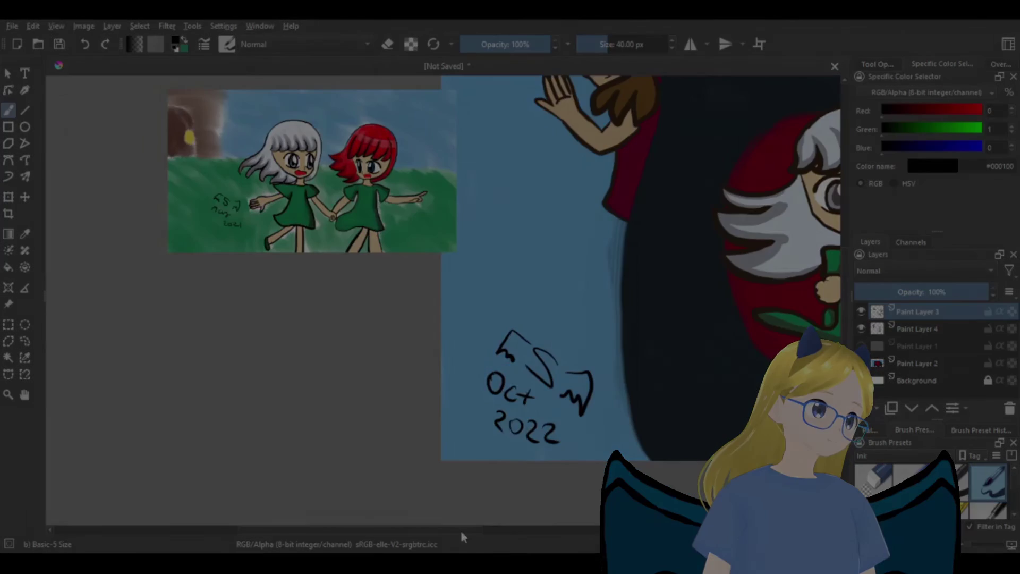